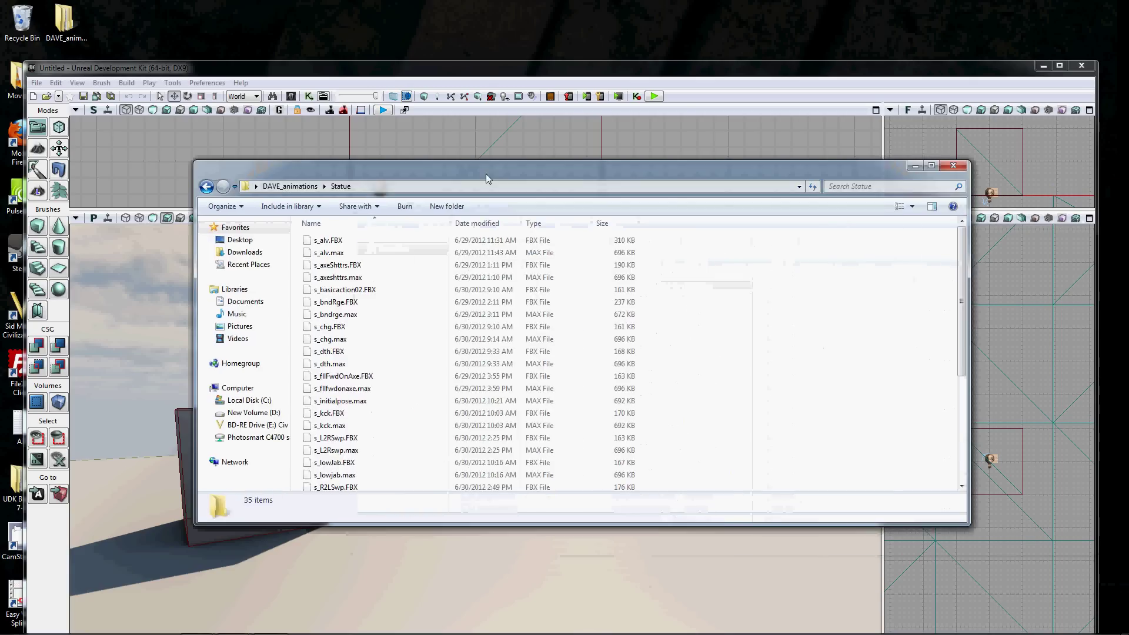
Look through the exported FBX and MAX animation files in the DAVE_animations Statue folder.
{"action": "left_click_drag", "start_coordinate": [486, 174], "coordinate": [446, 158]}
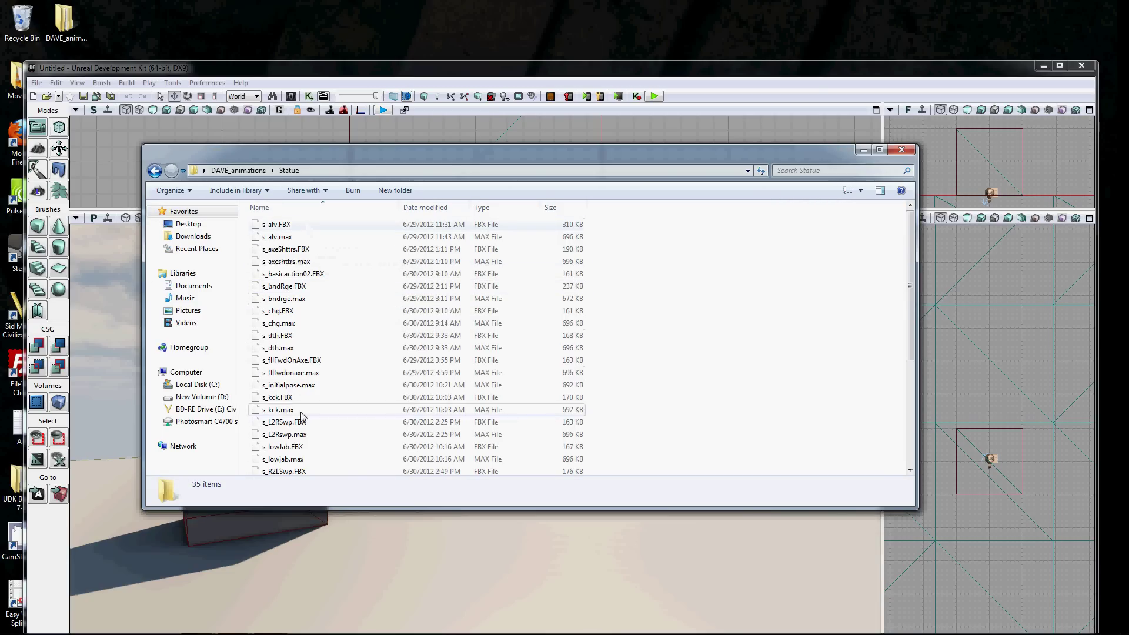
{"action": "scroll", "coordinate": [323, 438], "scroll_direction": "down", "scroll_amount": 5}
{"action": "scroll", "coordinate": [327, 264], "scroll_direction": "up", "scroll_amount": 5}
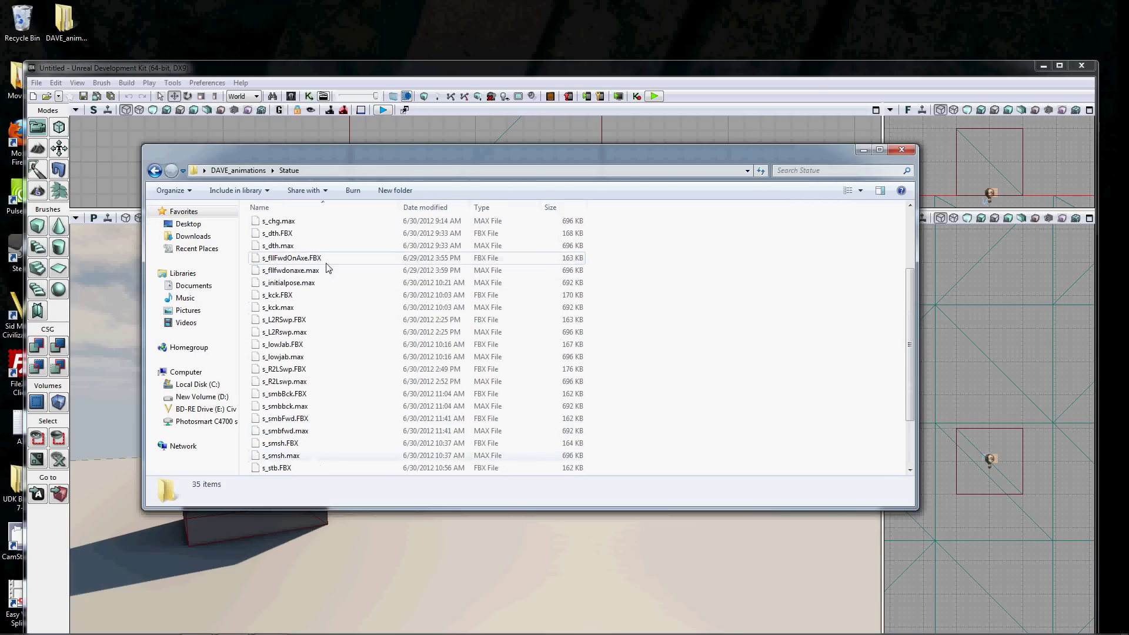
{"action": "left_click", "coordinate": [318, 261]}
{"action": "left_click_drag", "start_coordinate": [344, 287], "coordinate": [303, 336]}
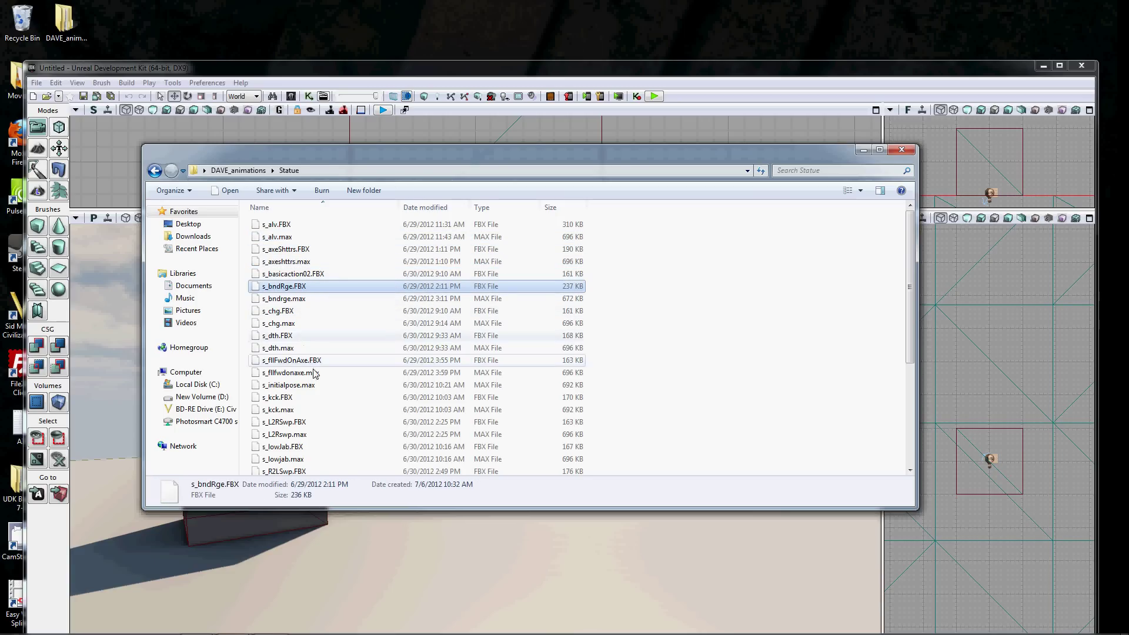
{"action": "left_click", "coordinate": [296, 349]}
{"action": "left_click", "coordinate": [294, 323]}
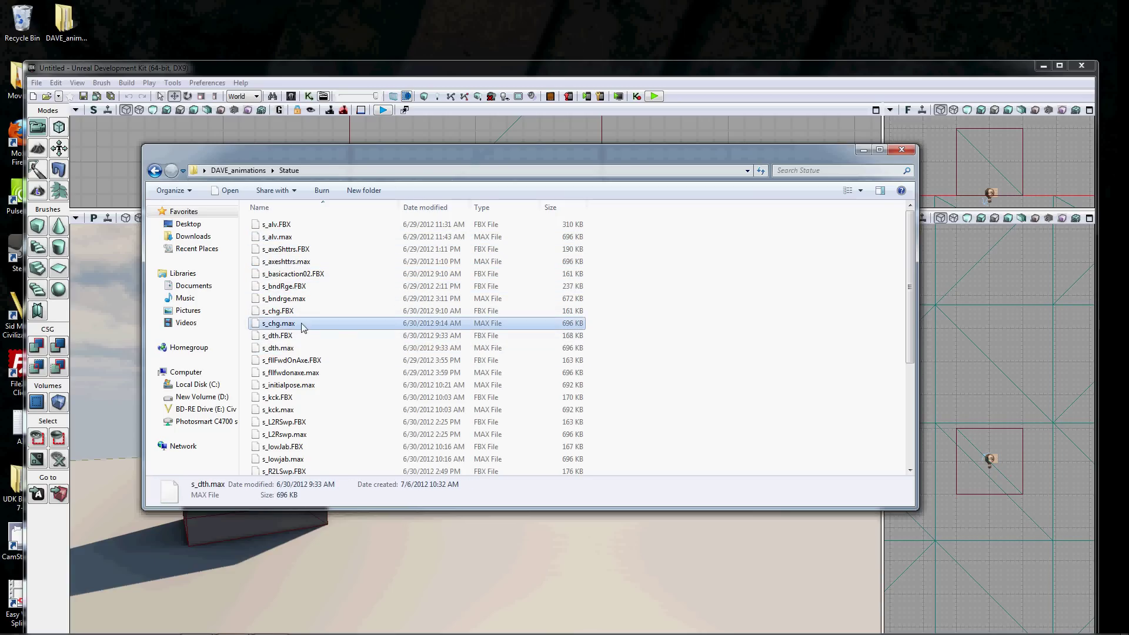
{"action": "left_click", "coordinate": [323, 300]}
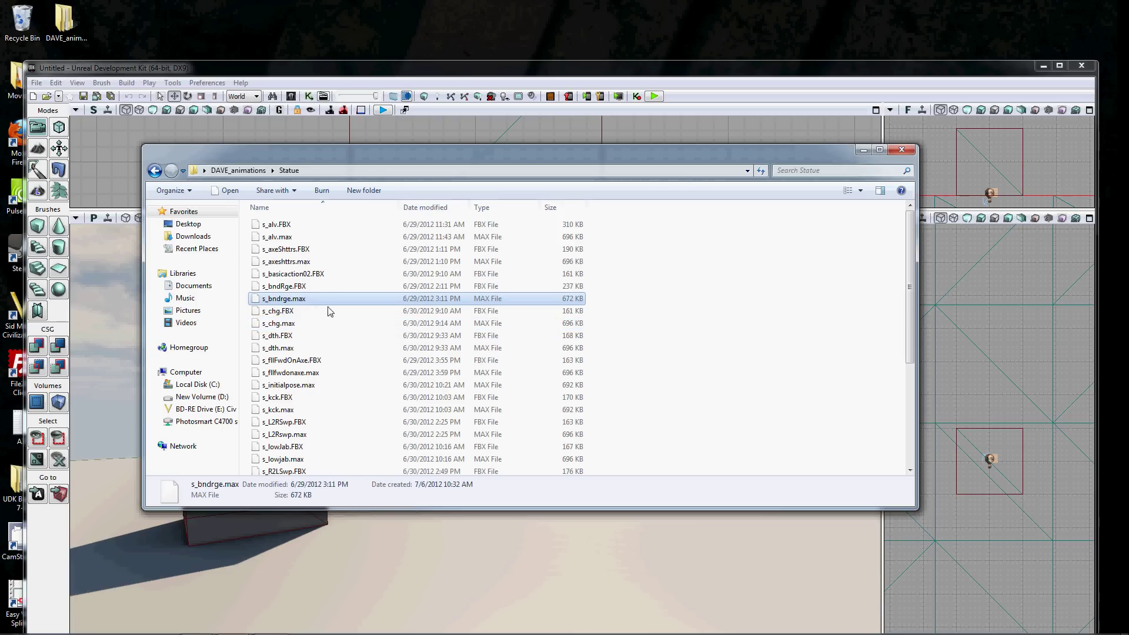
{"action": "left_click", "coordinate": [273, 226]}
{"action": "left_click", "coordinate": [315, 251]}
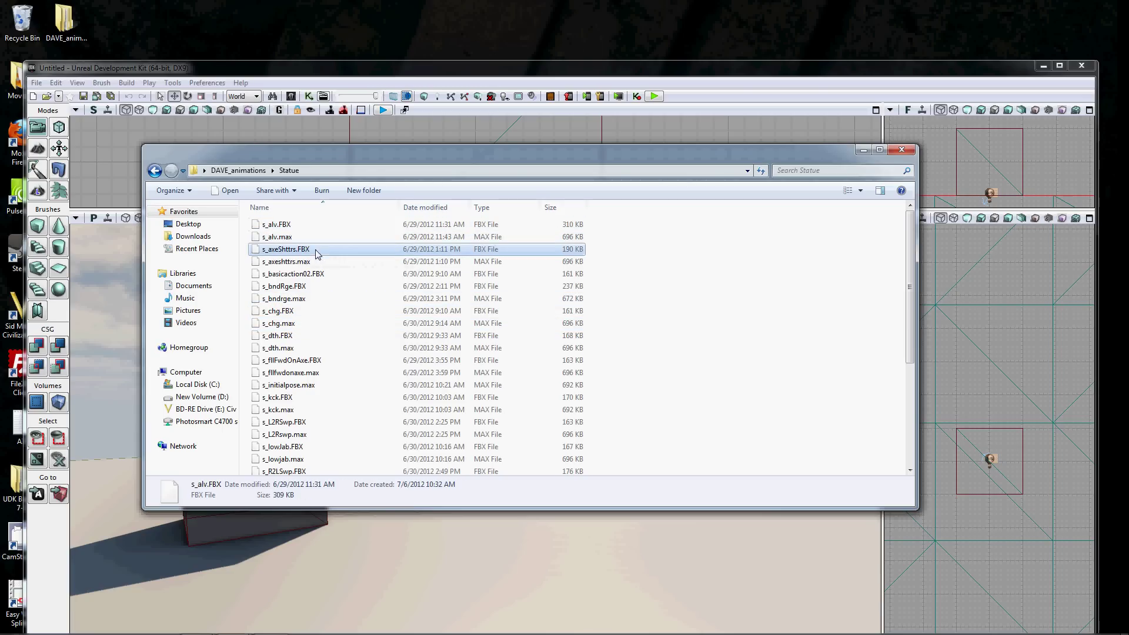
{"action": "left_click", "coordinate": [322, 275]}
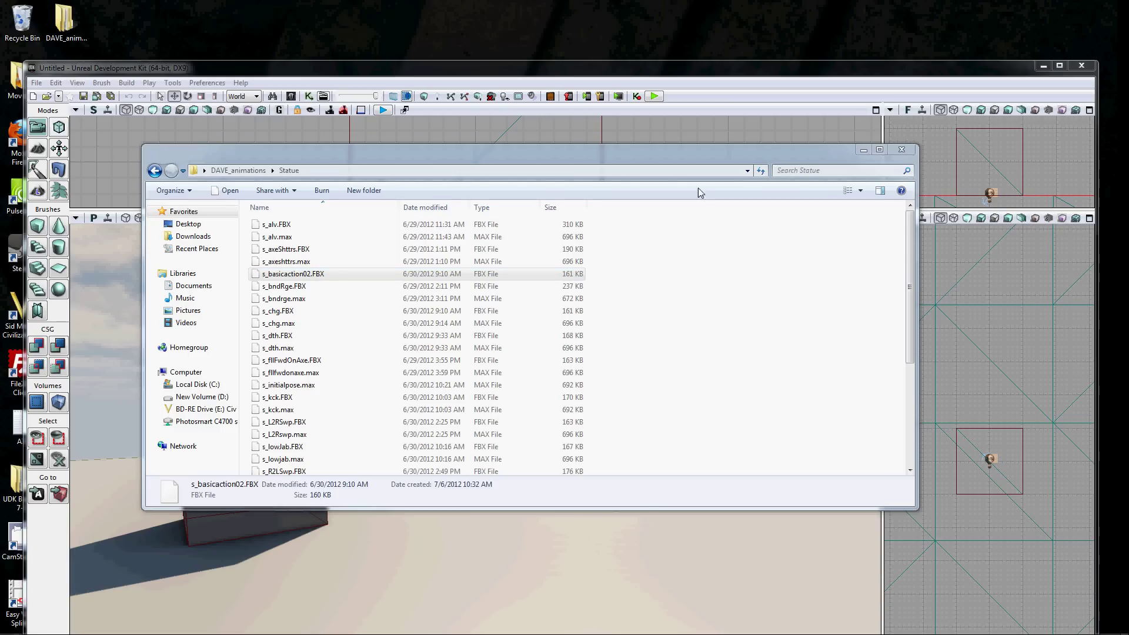
Close the Statue folder window and open the Content Browser in the Unreal Development Kit editor.
{"action": "left_click", "coordinate": [904, 153]}
{"action": "left_click_drag", "start_coordinate": [609, 63], "coordinate": [594, 18]}
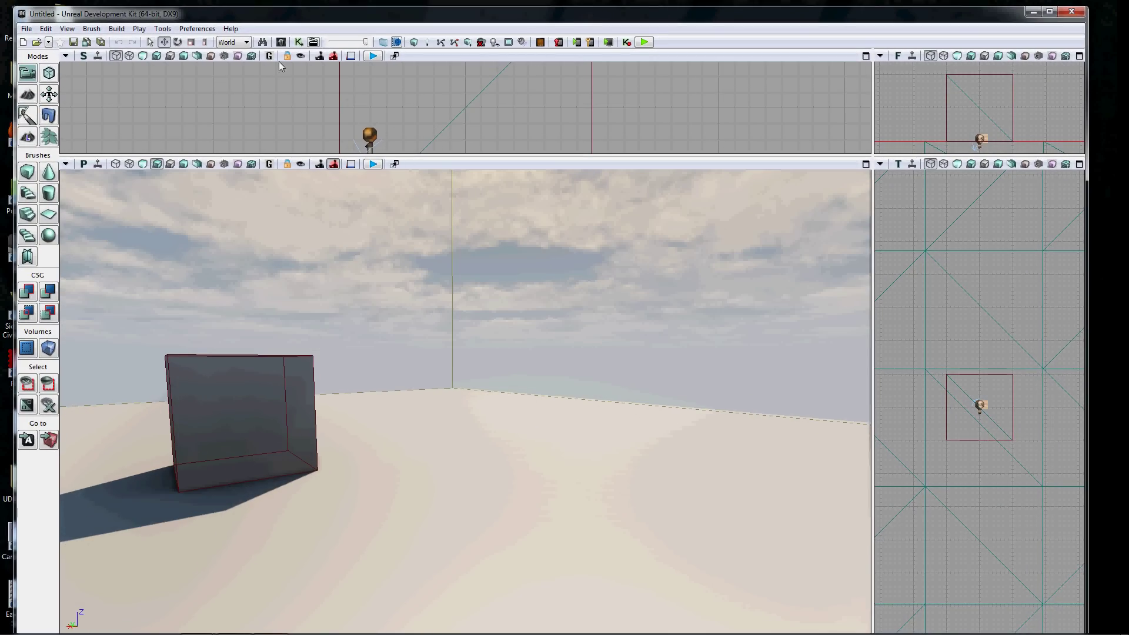
{"action": "left_click", "coordinate": [281, 42]}
{"action": "left_click_drag", "start_coordinate": [506, 156], "coordinate": [549, 49]}
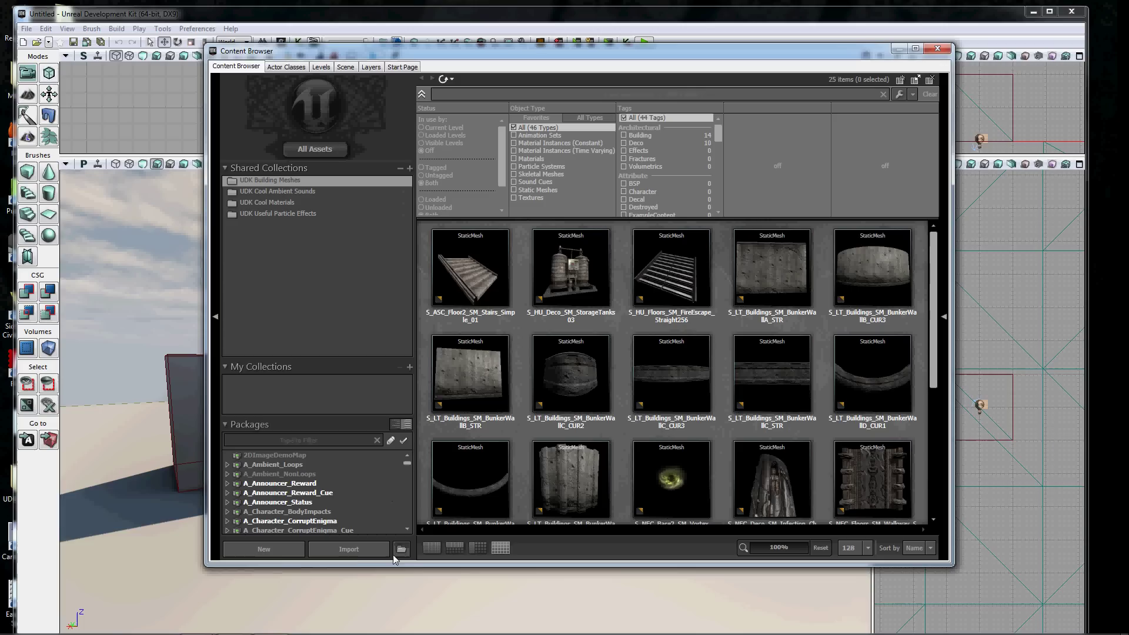
Start an asset import with s_alv.FBX from the Statue folder inside DAVE_animations on the Desktop.
{"action": "left_click", "coordinate": [354, 551]}
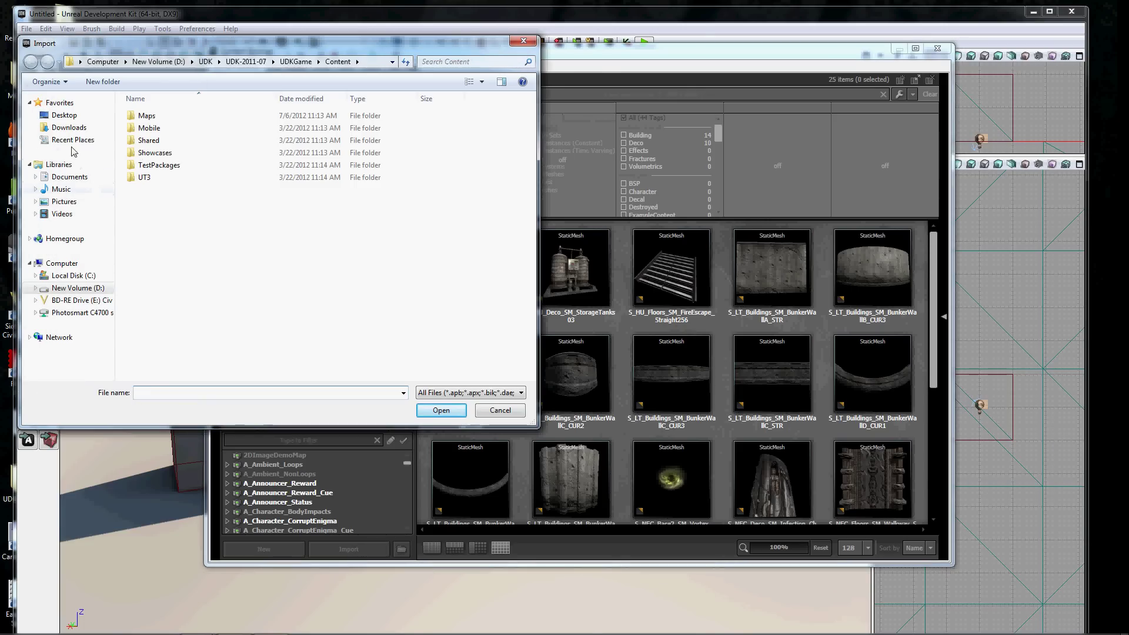
{"action": "left_click", "coordinate": [61, 115]}
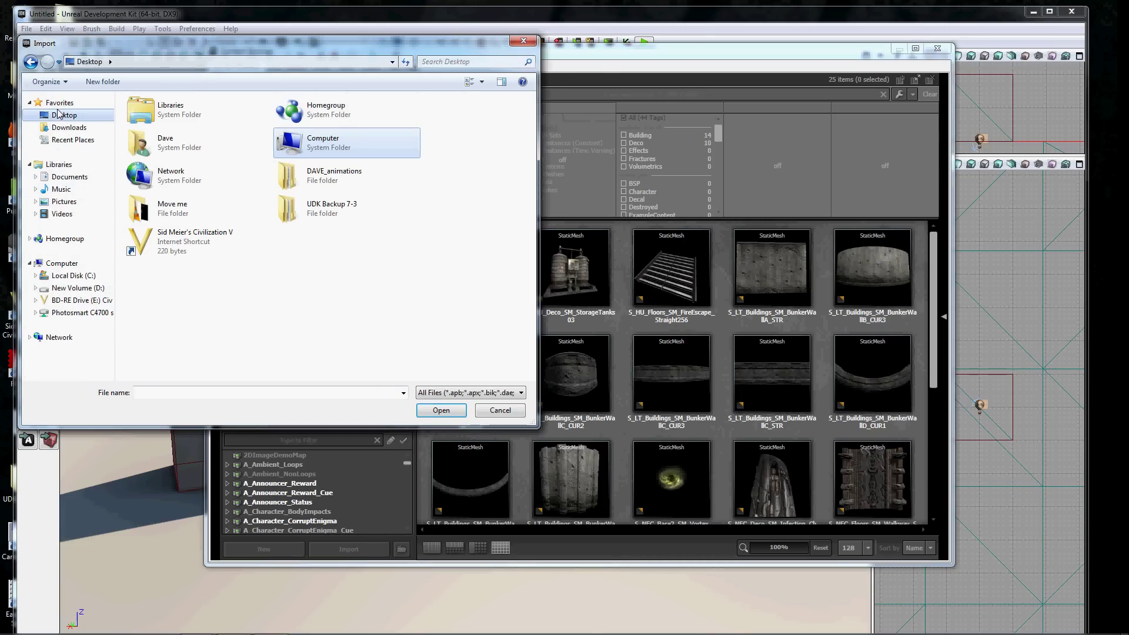
{"action": "double_click", "coordinate": [345, 184]}
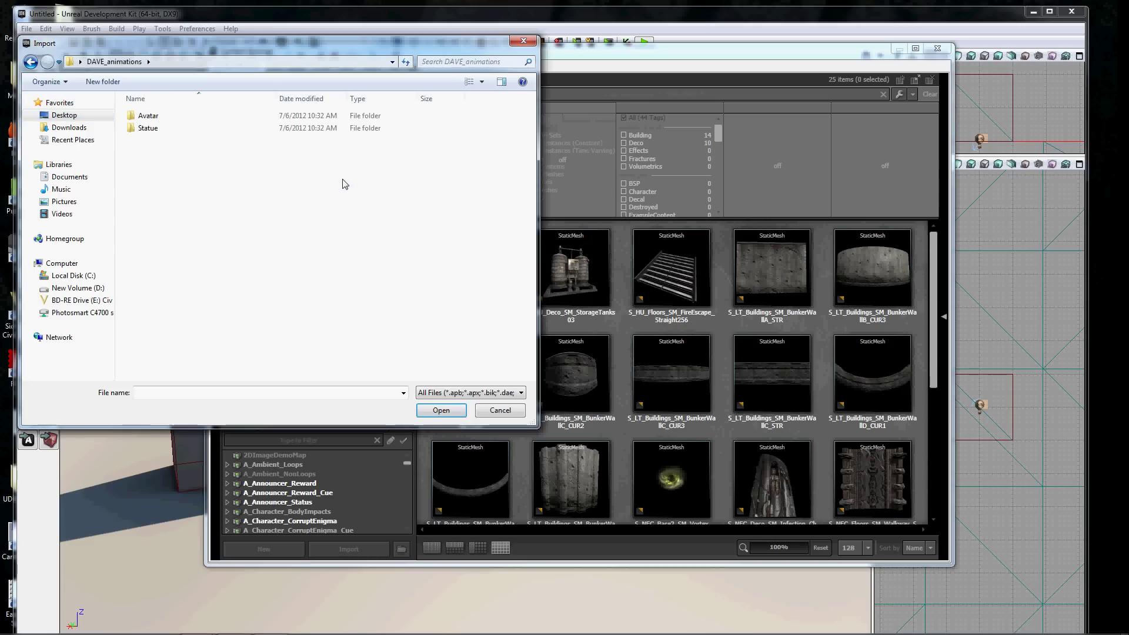
{"action": "double_click", "coordinate": [147, 128]}
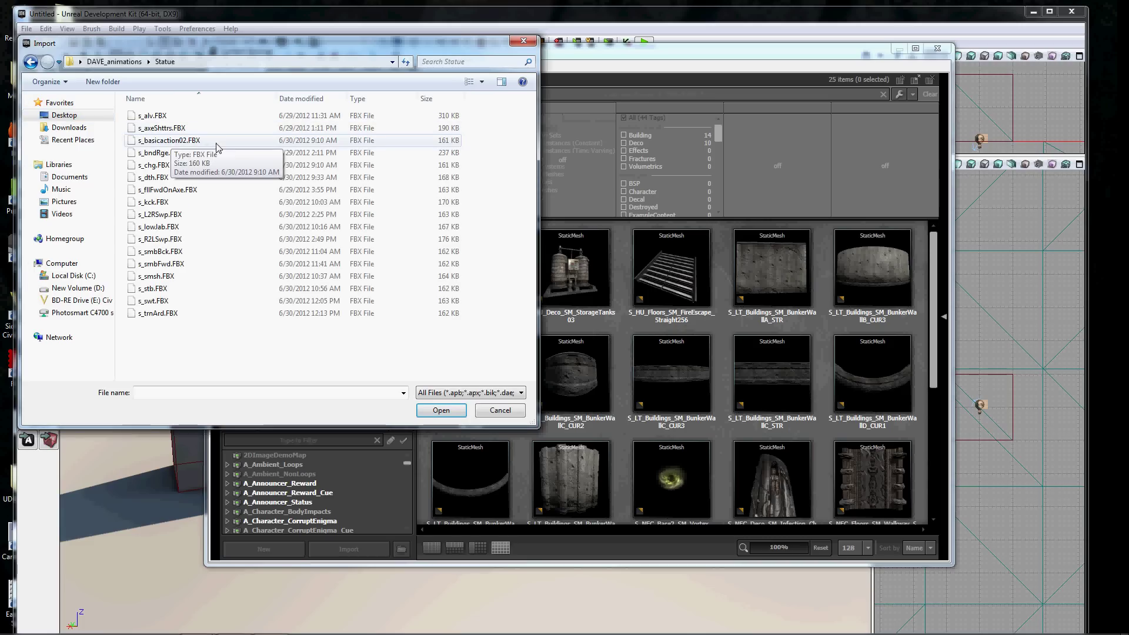
{"action": "left_click", "coordinate": [159, 119]}
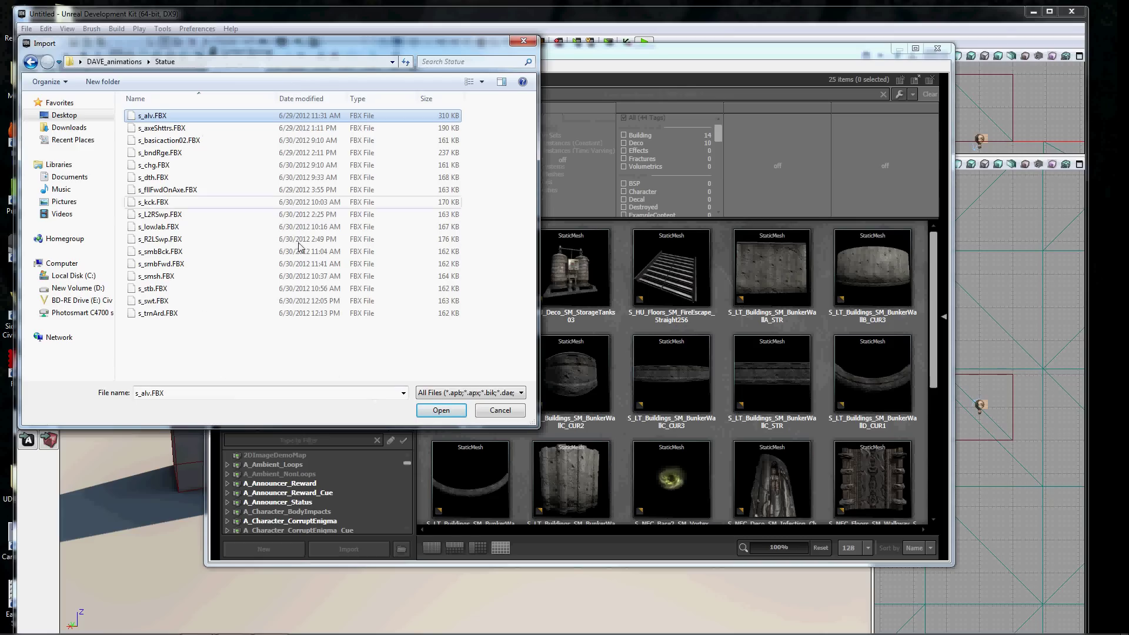
{"action": "left_click", "coordinate": [442, 411]}
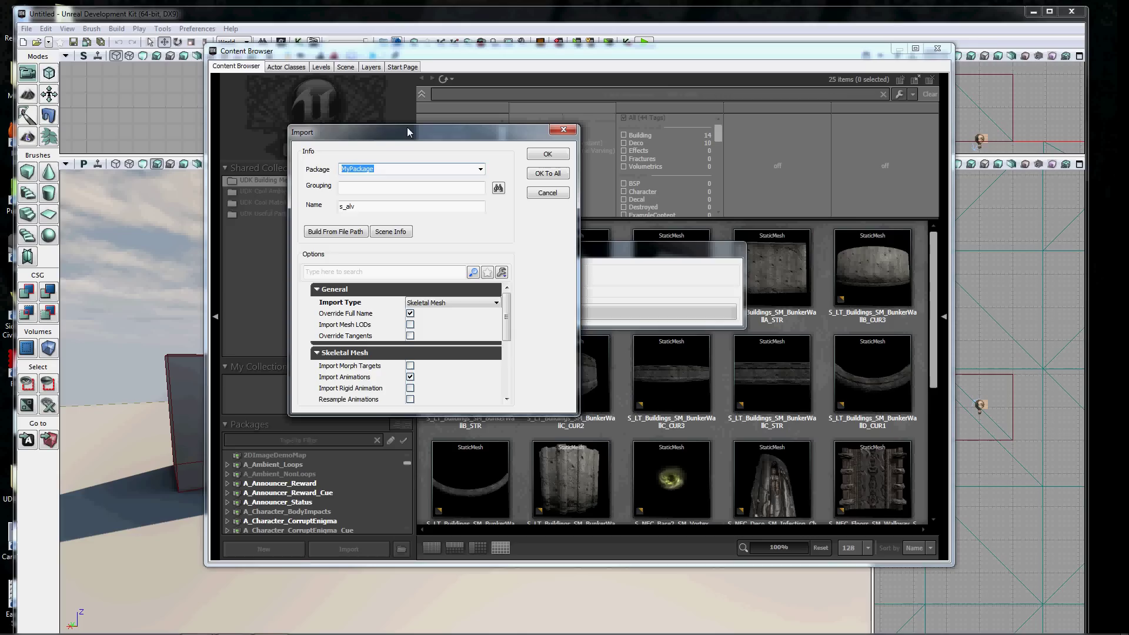
Import s_alv into the QTEGameAssets package as a Skeletal Mesh, and agree to fully load the package.
{"action": "key", "text": "Right"}
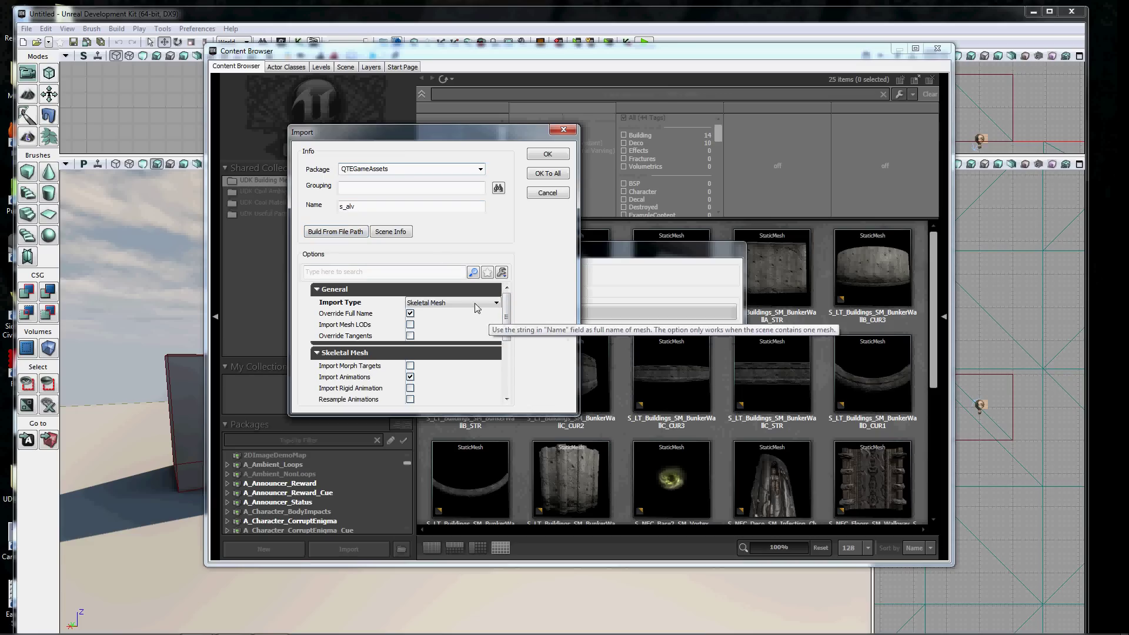
{"action": "left_click", "coordinate": [439, 303]}
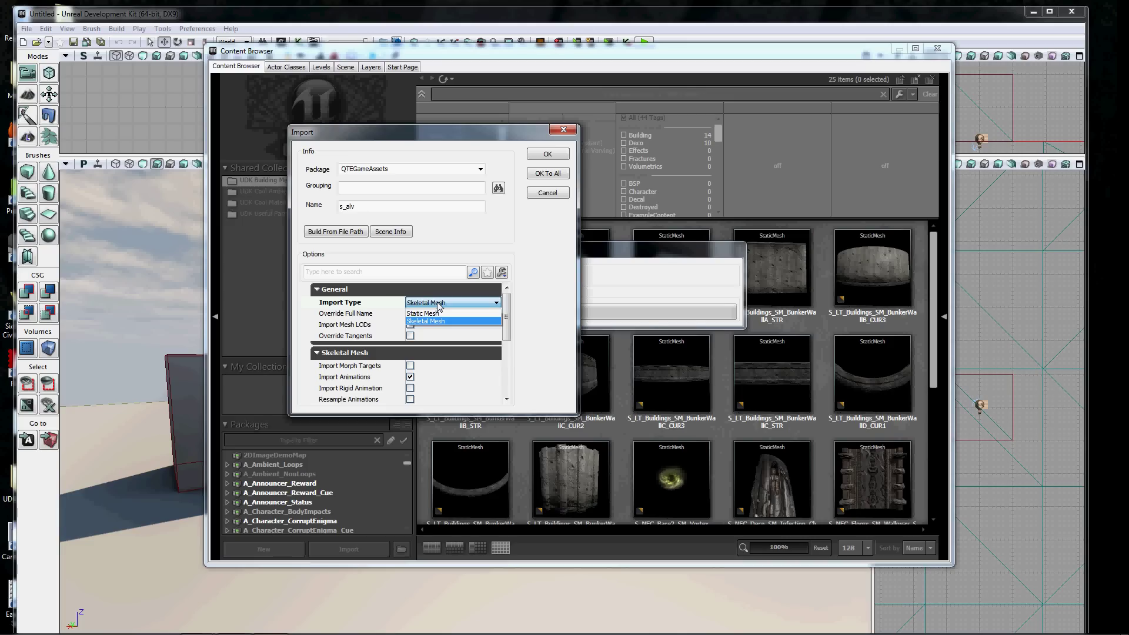
{"action": "left_click", "coordinate": [438, 306]}
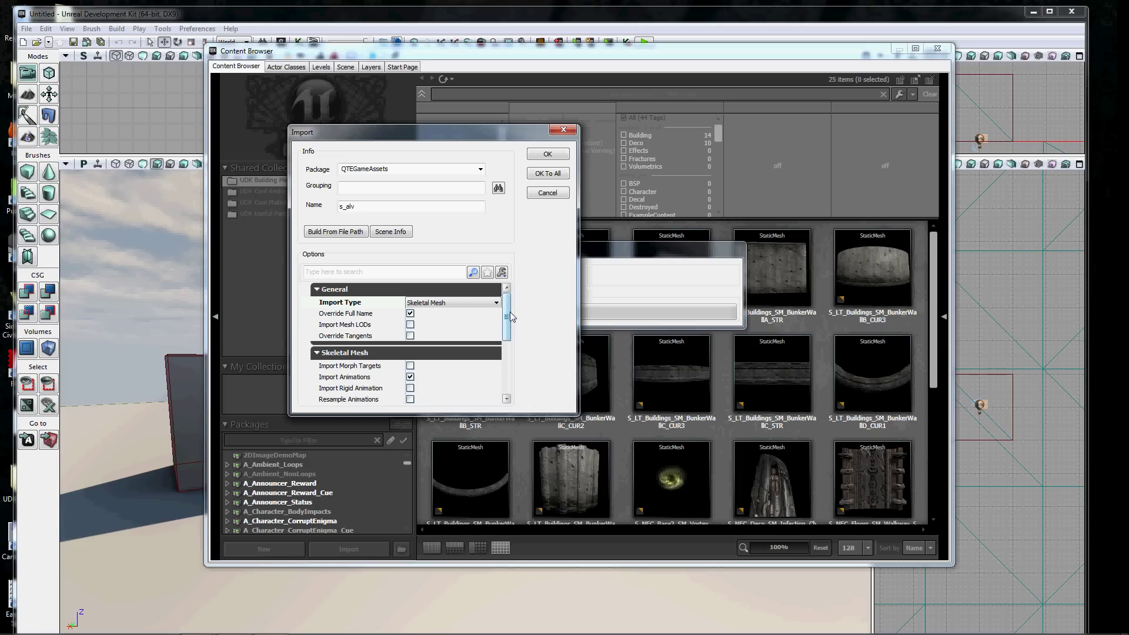
{"action": "left_click_drag", "start_coordinate": [508, 316], "coordinate": [510, 374]}
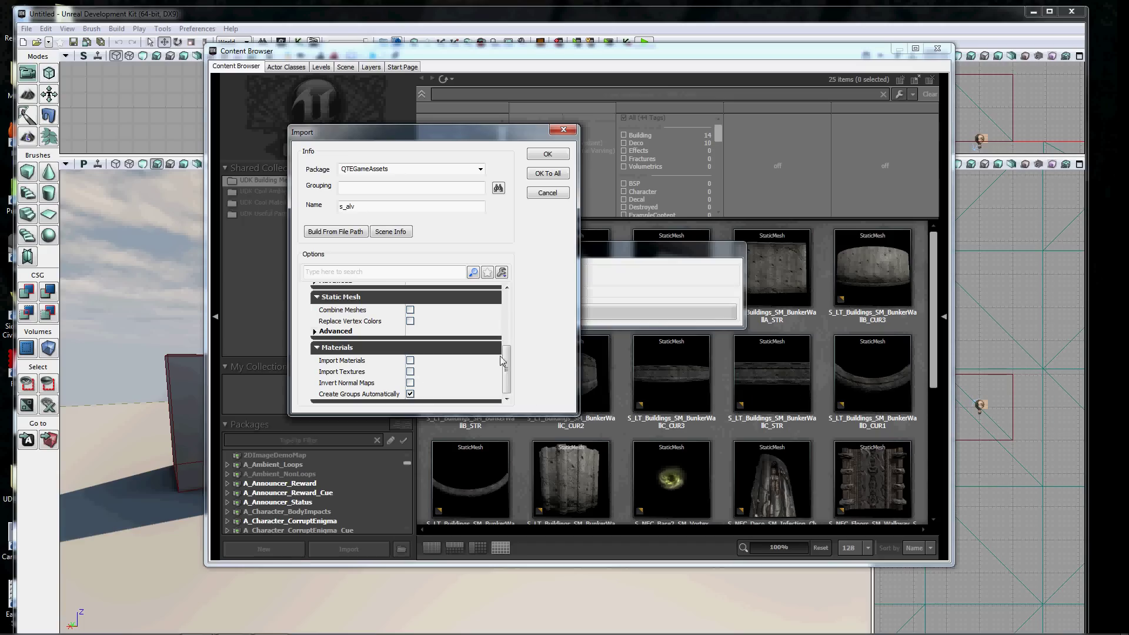
{"action": "left_click_drag", "start_coordinate": [507, 386], "coordinate": [507, 337]}
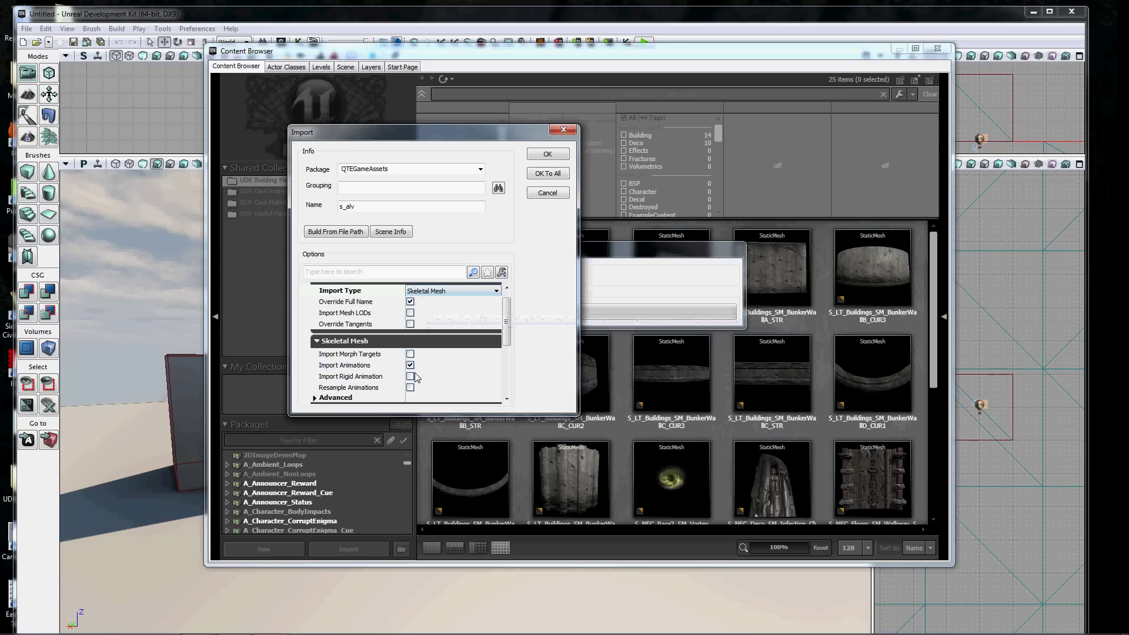
{"action": "left_click", "coordinate": [548, 155]}
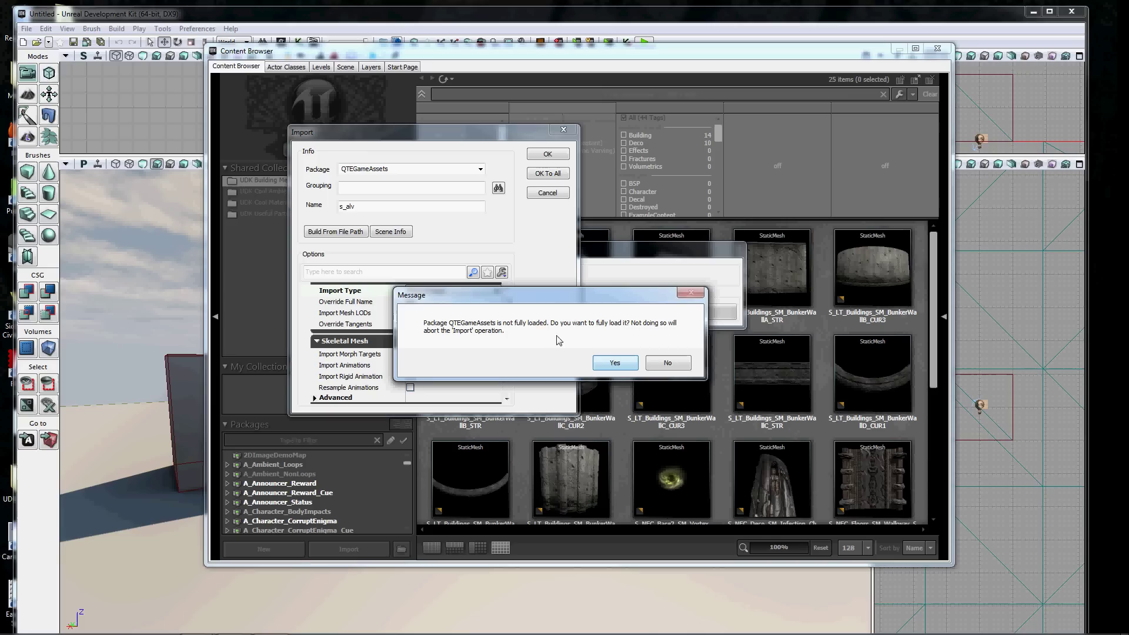
{"action": "left_click", "coordinate": [619, 366]}
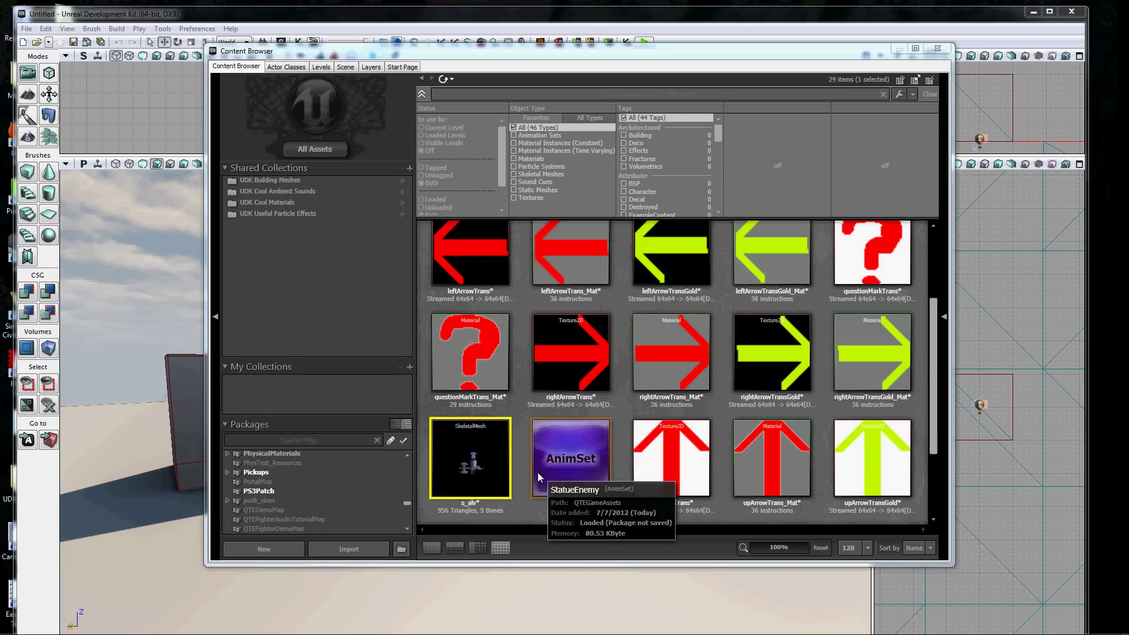
Rename the bone_EnemyROOT AnimSet in the QTEGameAssets package as EnemyAnims.
{"action": "left_click", "coordinate": [471, 449]}
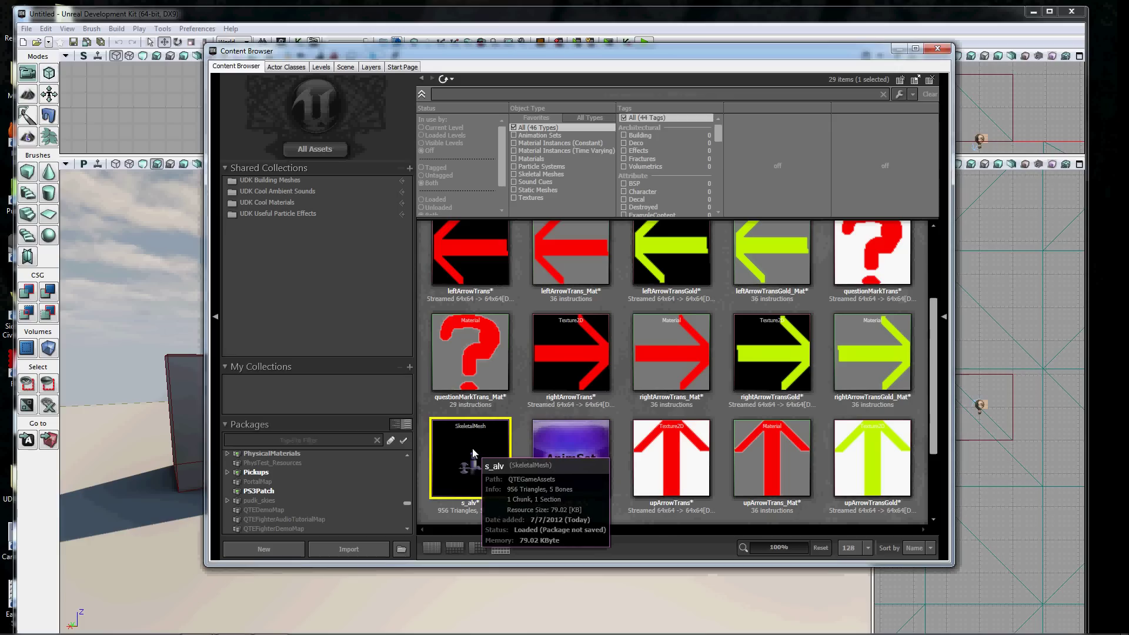
{"action": "scroll", "coordinate": [482, 429], "scroll_direction": "up", "scroll_amount": 2}
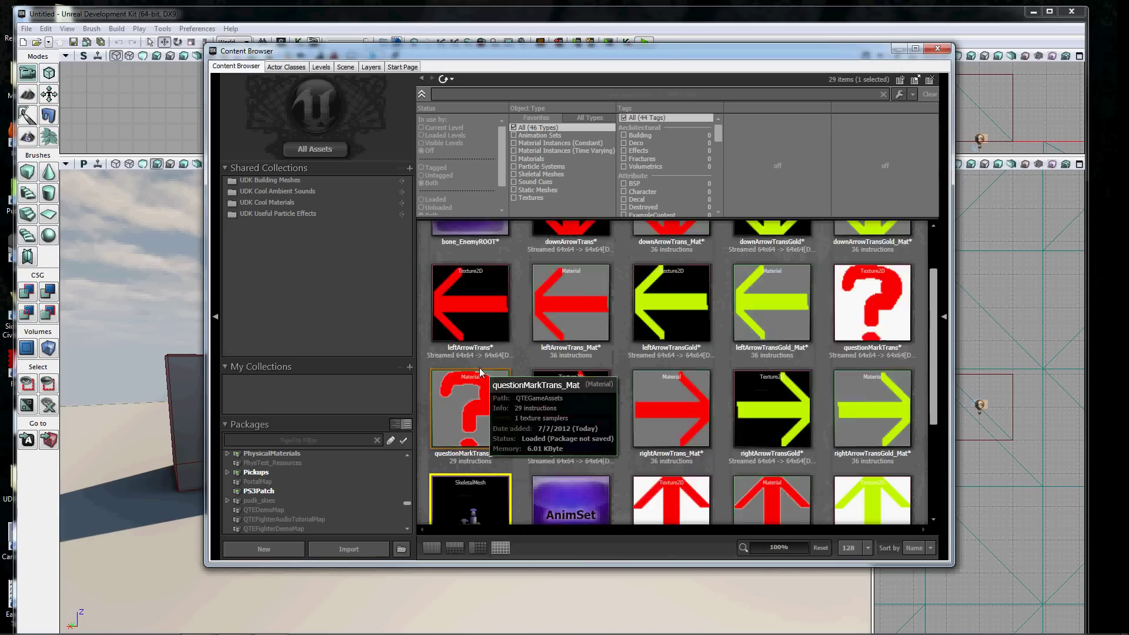
{"action": "left_click", "coordinate": [494, 282]}
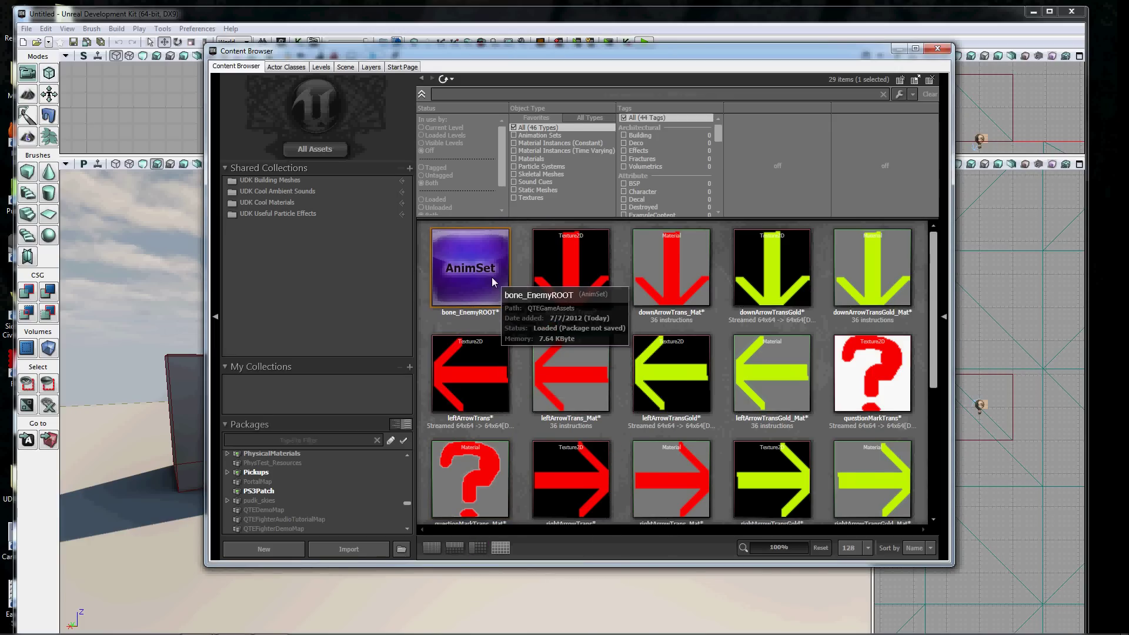
{"action": "left_click", "coordinate": [488, 277]}
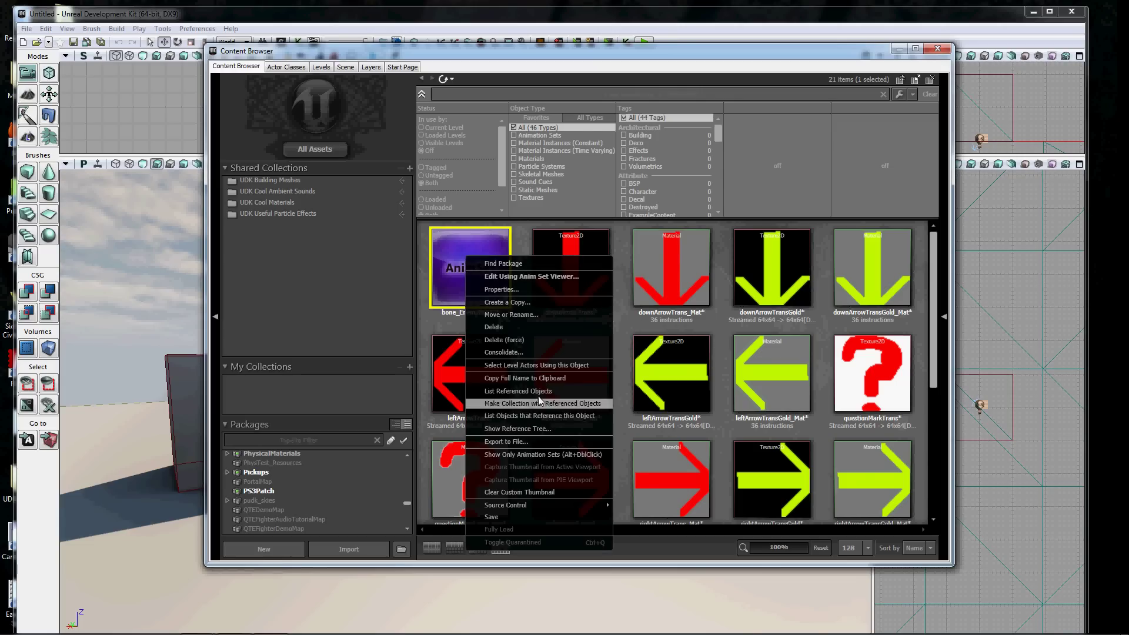
{"action": "left_click", "coordinate": [539, 317]}
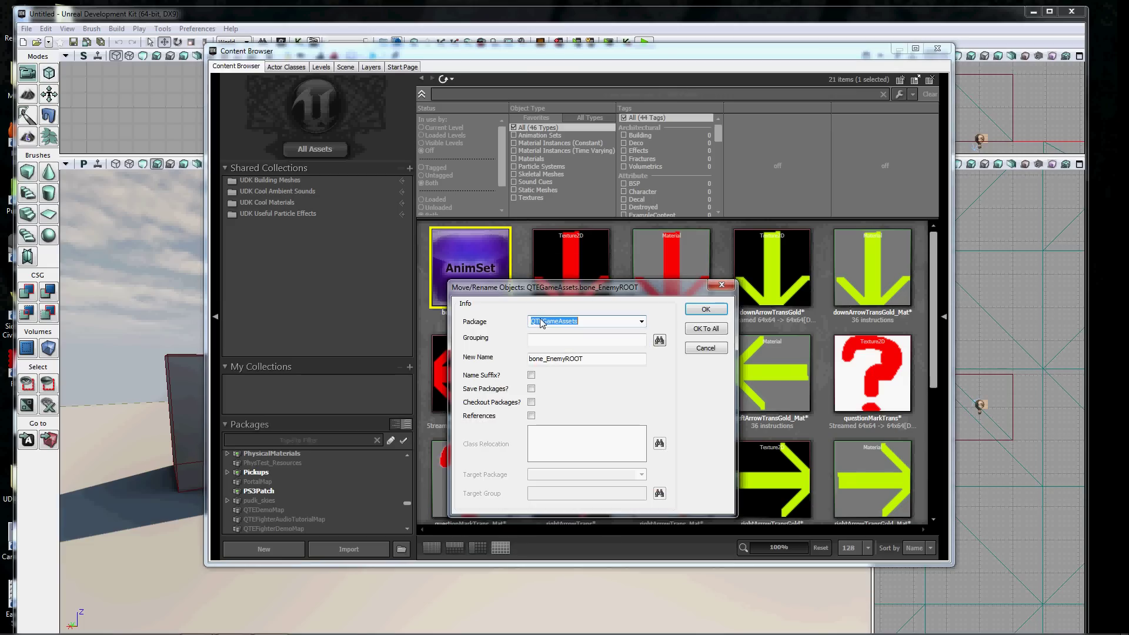
{"action": "key", "text": "Tab"}
{"action": "key", "text": "Tab"}
{"action": "key", "text": "Tab"}
{"action": "type", "text": "EnemyAnims"}
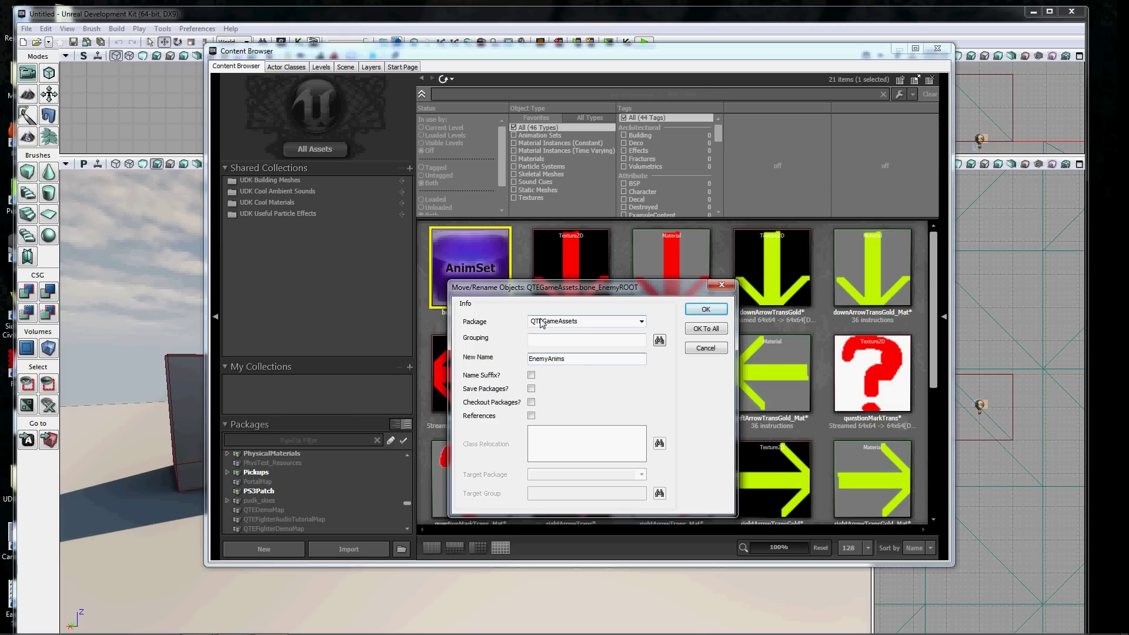
{"action": "left_click", "coordinate": [709, 309]}
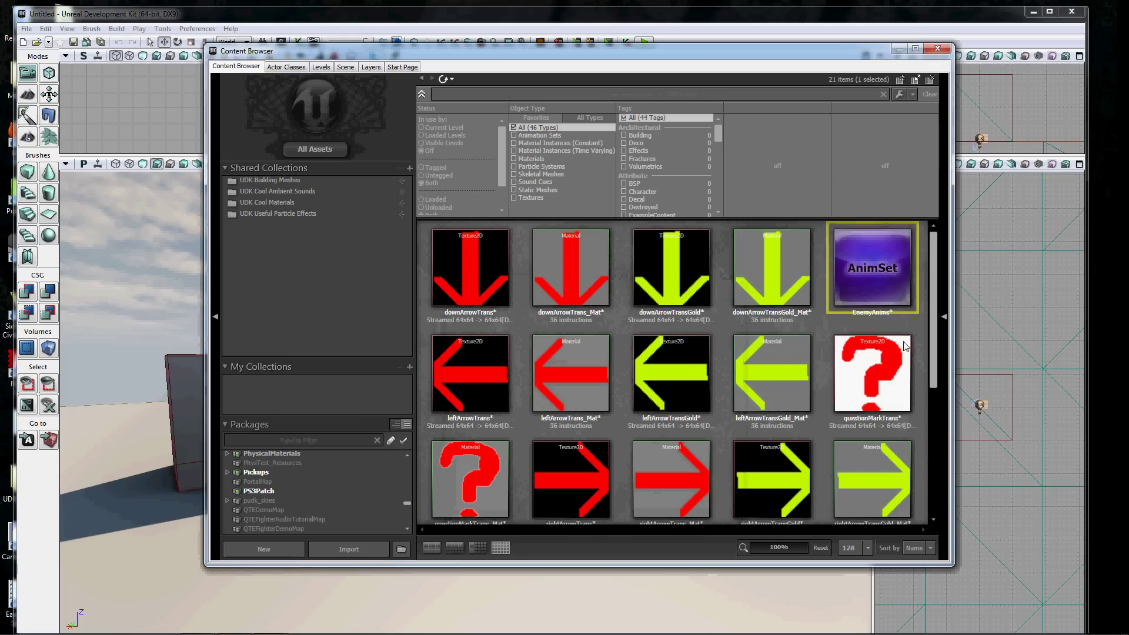
Delete the StatueEnemy AnimSet from the QTEGameAssets package.
{"action": "left_click_drag", "start_coordinate": [935, 288], "coordinate": [932, 424]}
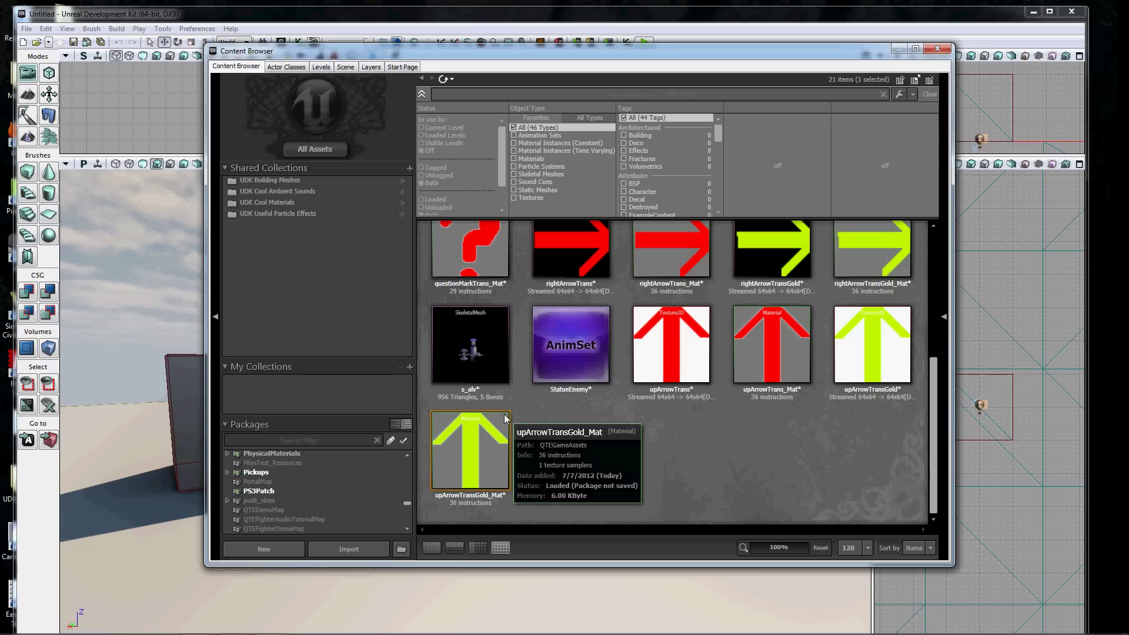
{"action": "left_click", "coordinate": [580, 346]}
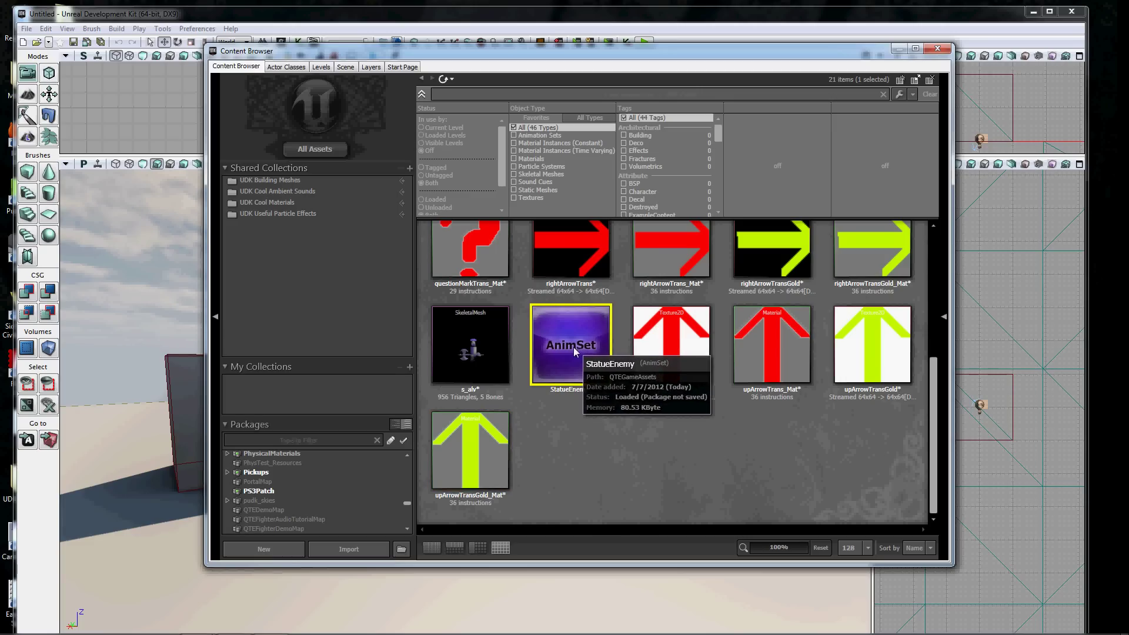
{"action": "right_click", "coordinate": [574, 323]}
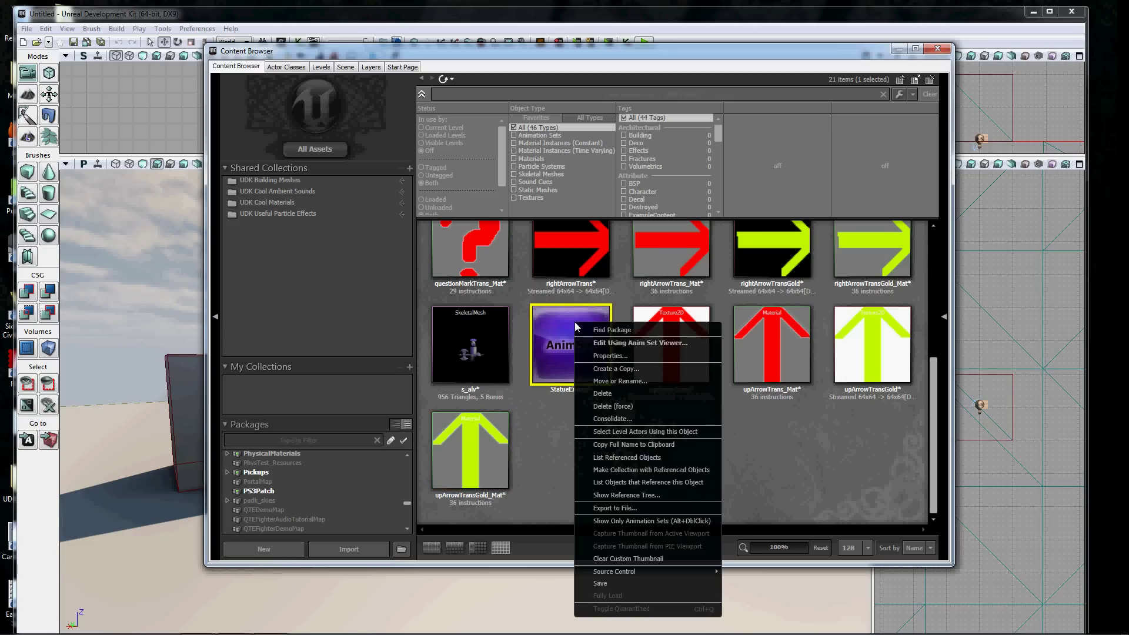
{"action": "left_click", "coordinate": [633, 397]}
{"action": "left_click", "coordinate": [482, 320]}
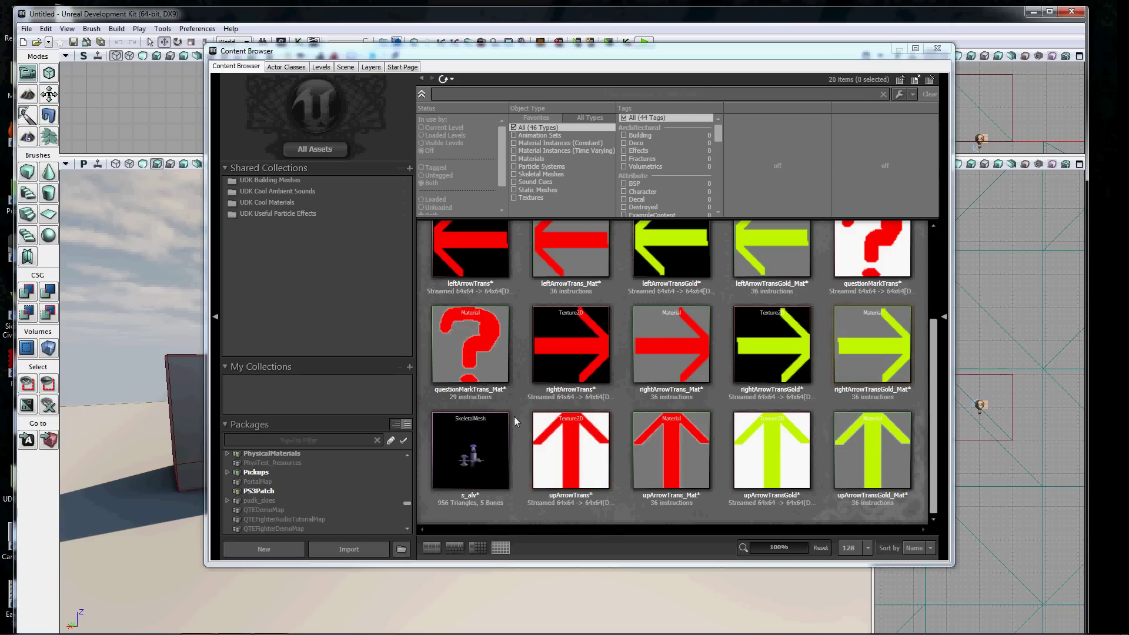
Rename the s_alv skeletal mesh in the QTEGameAssets package as EnemyStatue.
{"action": "left_click", "coordinate": [474, 439]}
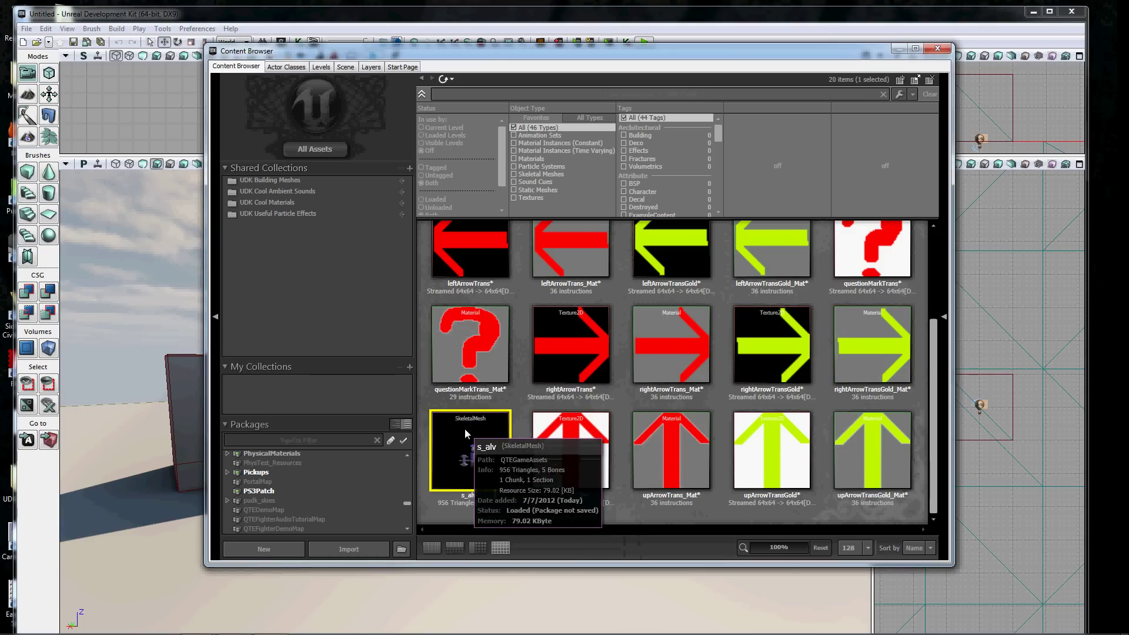
{"action": "right_click", "coordinate": [464, 429]}
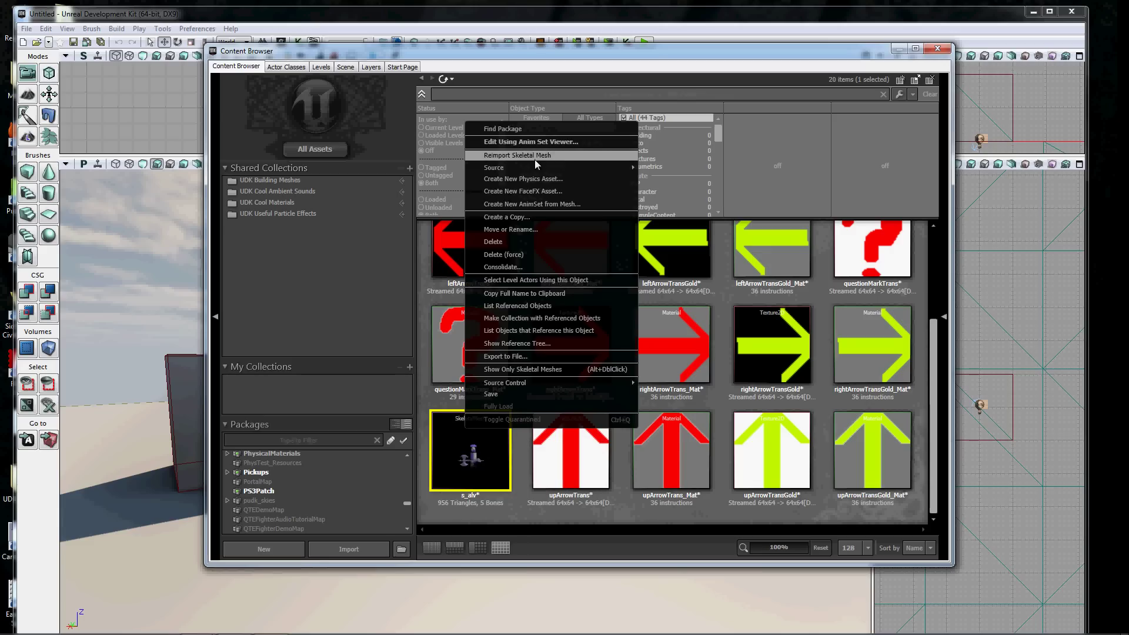
{"action": "left_click", "coordinate": [535, 228]}
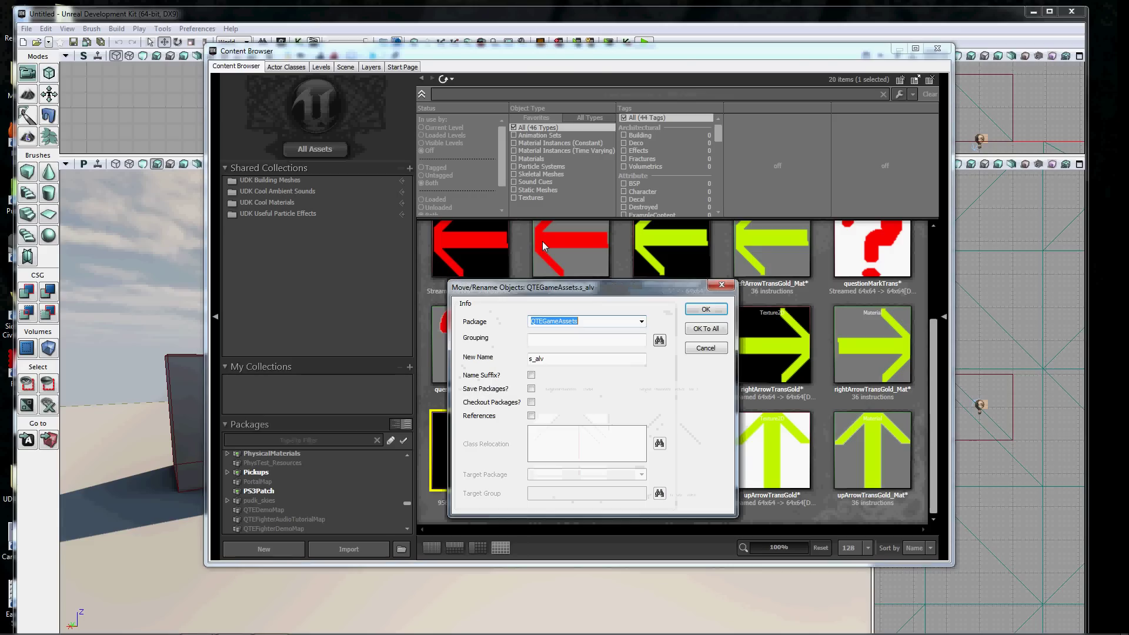
{"action": "key", "text": "Tab"}
{"action": "type", "text": "EnemyState"}
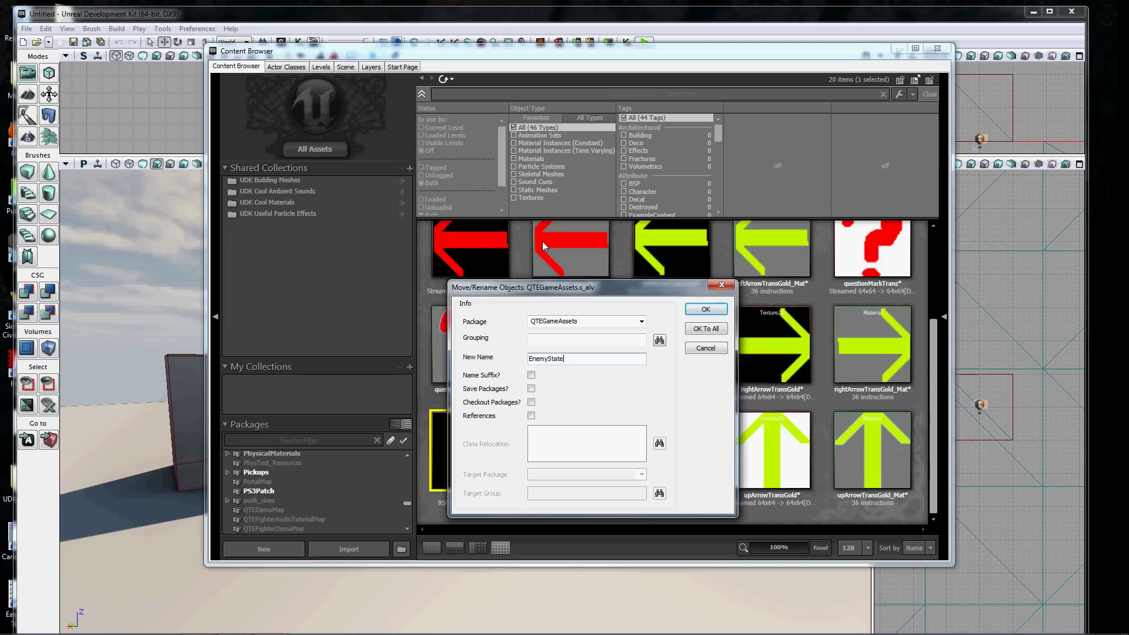
{"action": "key", "text": "BackSpace"}
{"action": "type", "text": "ue"}
{"action": "left_click", "coordinate": [708, 311]}
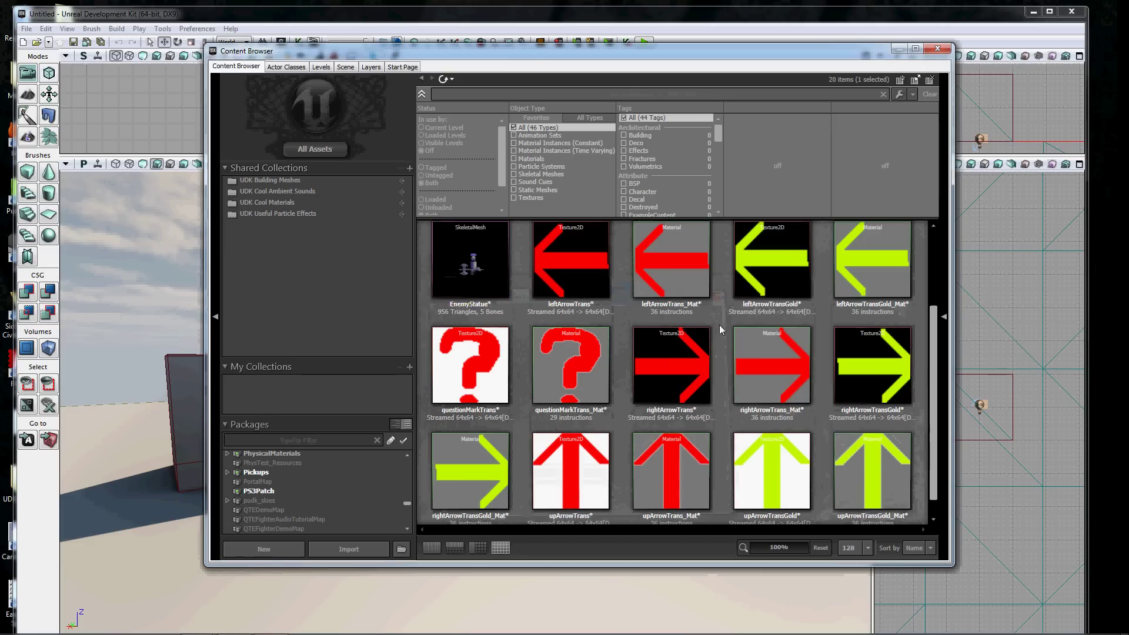
Open the EnemyAnims AnimSet for editing and show its list of animation sequences.
{"action": "scroll", "coordinate": [940, 379], "scroll_direction": "up", "scroll_amount": 2}
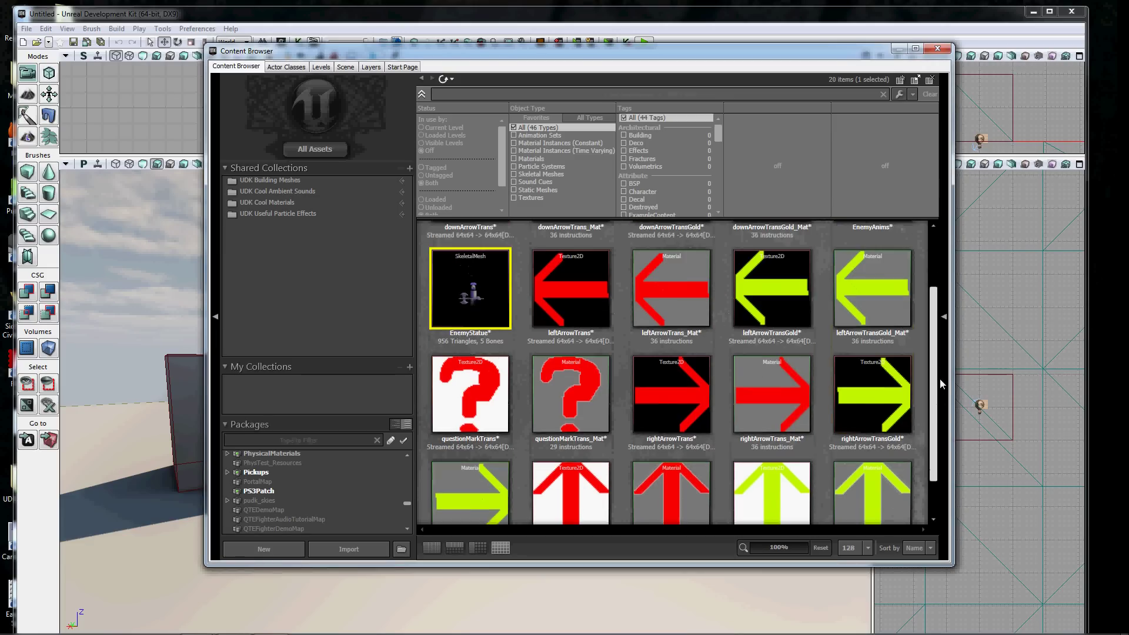
{"action": "mouse_move", "coordinate": [881, 280]}
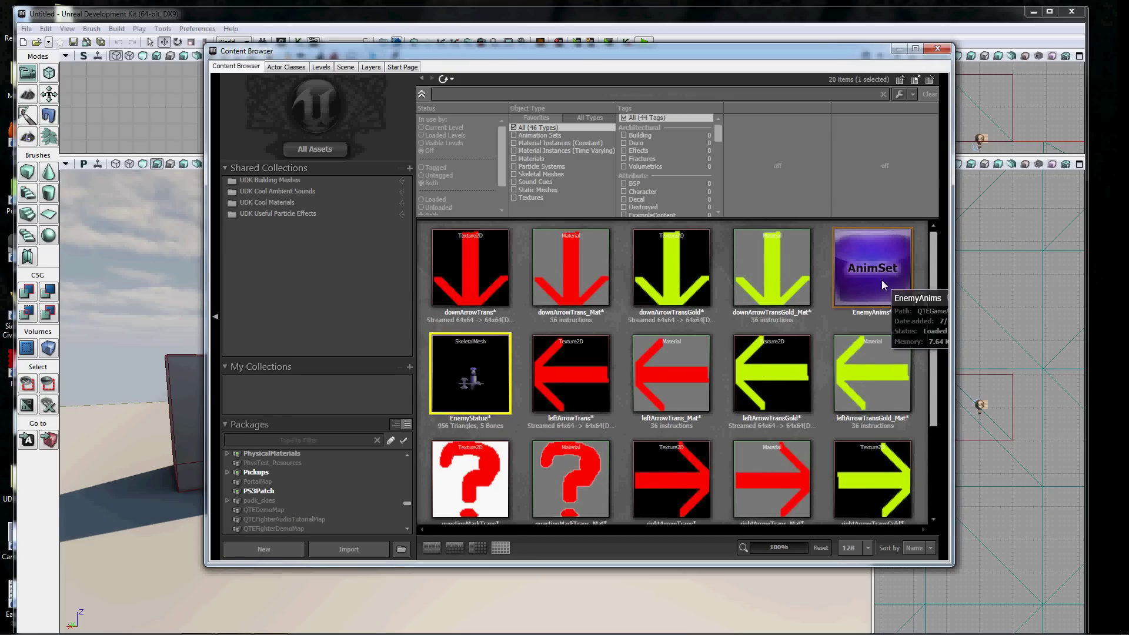
{"action": "left_click", "coordinate": [882, 278]}
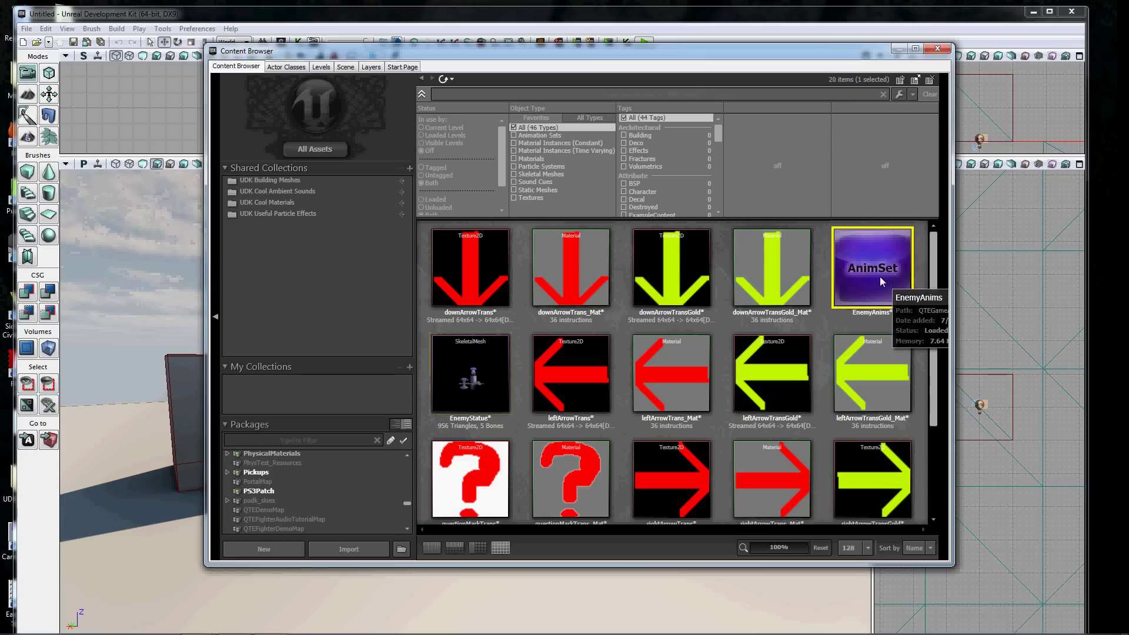
{"action": "double_click", "coordinate": [878, 276]}
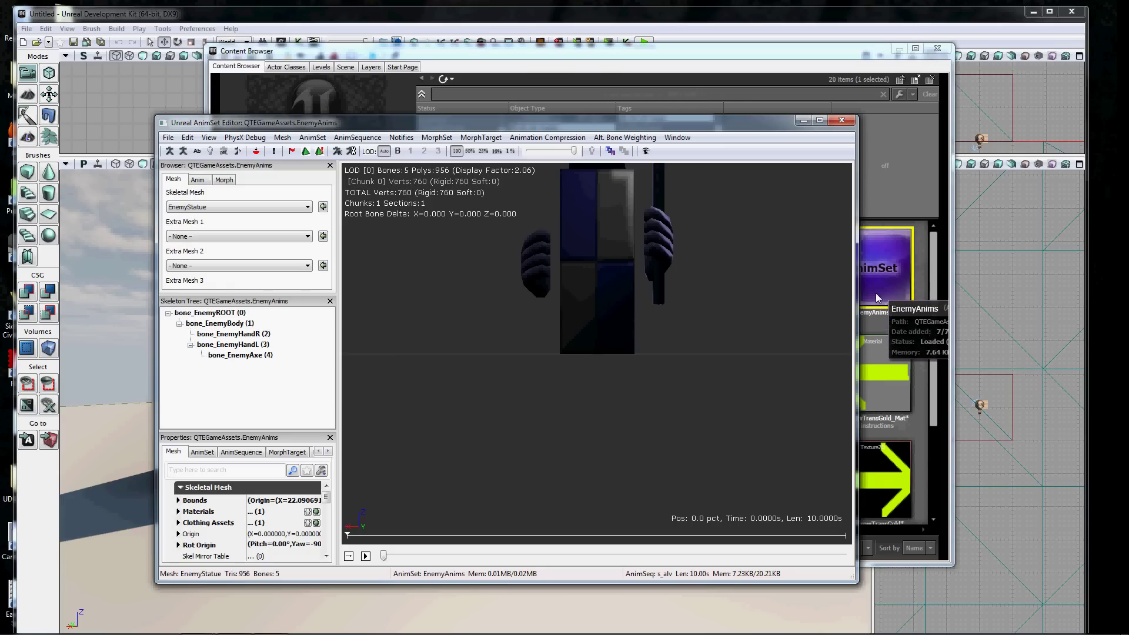
{"action": "scroll", "coordinate": [584, 346], "scroll_direction": "down", "scroll_amount": 5}
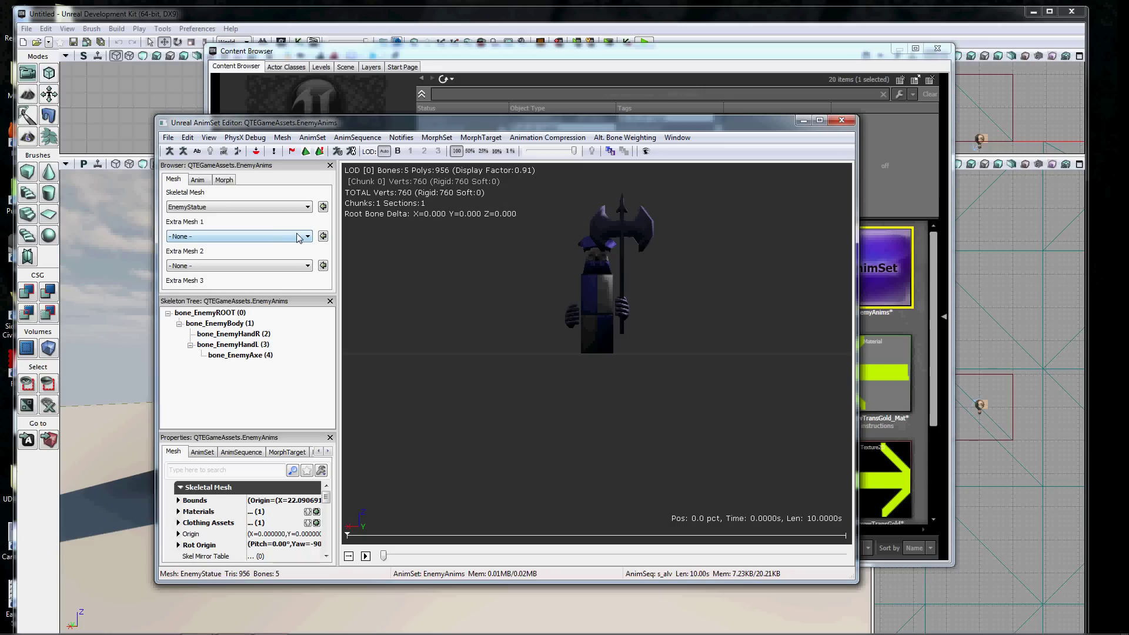
{"action": "left_click", "coordinate": [199, 182]}
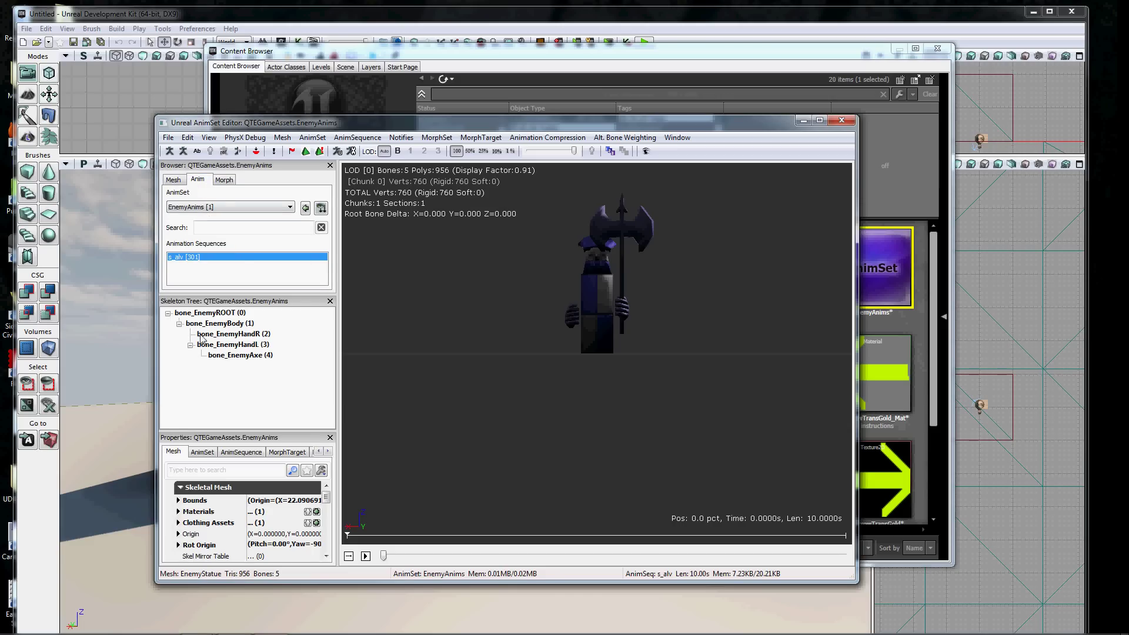
Add four empty entries to the Use Translation Bone Names array in the EnemyAnims AnimSet properties.
{"action": "left_click", "coordinate": [202, 453]}
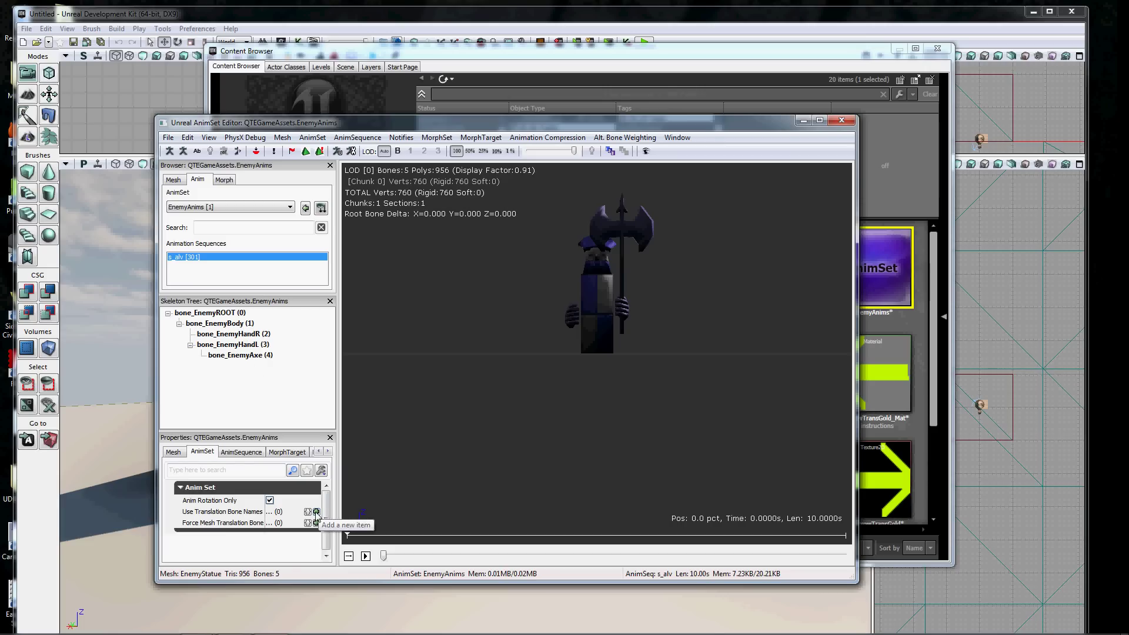
{"action": "left_click", "coordinate": [317, 512]}
{"action": "left_click", "coordinate": [317, 512]}
{"action": "left_click", "coordinate": [316, 513]}
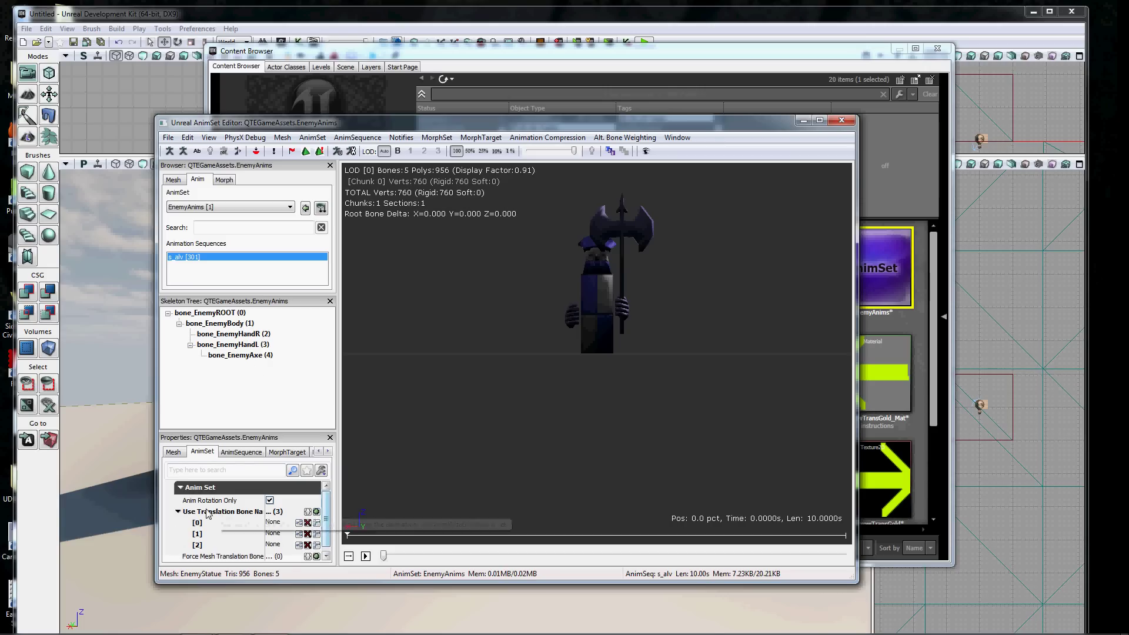
{"action": "left_click", "coordinate": [316, 513]}
Enter bone_EnemyBody and bone_EnemyHandR in the first two Use Translation Bone Names entries.
{"action": "left_click", "coordinate": [275, 523]}
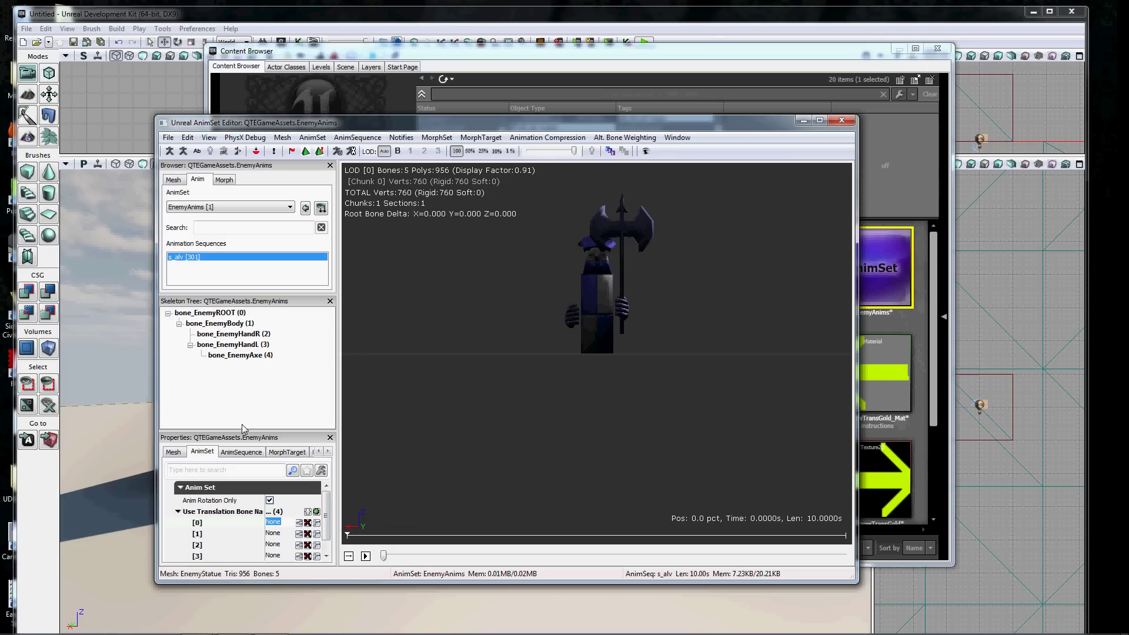
{"action": "type", "text": "bpme"}
{"action": "key", "text": "BackSpace"}
{"action": "key", "text": "BackSpace"}
{"action": "key", "text": "BackSpace"}
{"action": "key", "text": "BackSpace"}
{"action": "type", "text": "bone_EnemyE"}
{"action": "key", "text": "Tab"}
{"action": "type", "text": "bone_"}
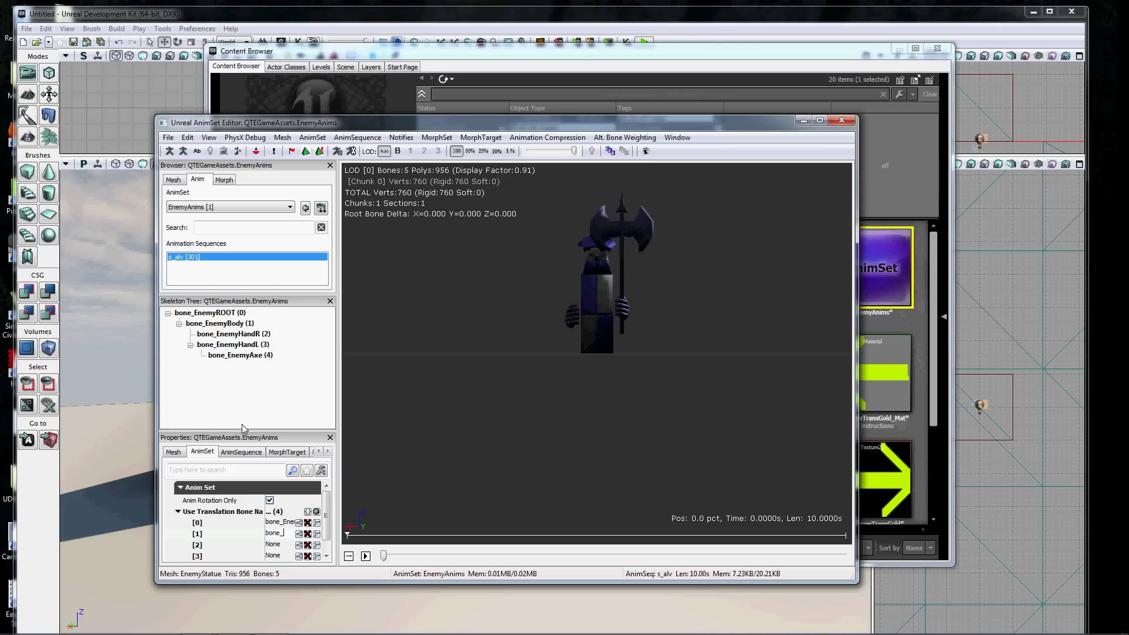
{"action": "type", "text": "Enemy"}
{"action": "type", "text": "Body"}
{"action": "key", "text": "Tab"}
Set the third translation bone name to bone_EnemyHandL and the fourth to bone_EnemyAxe.
{"action": "type", "text": "bone_EnemyHandL"}
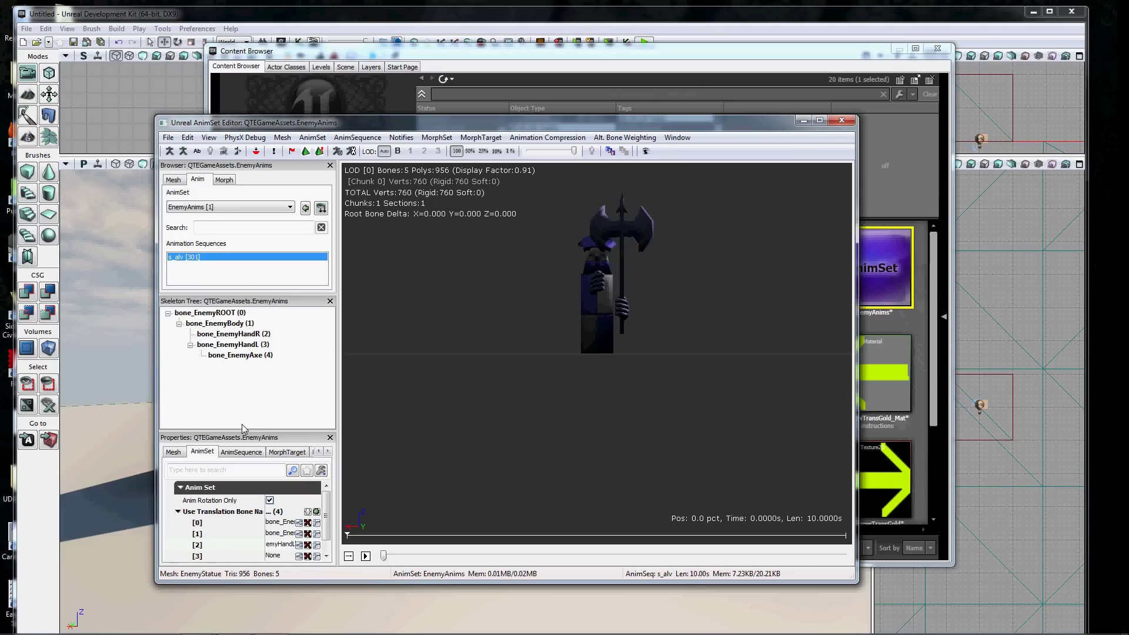
{"action": "key", "text": "Tab"}
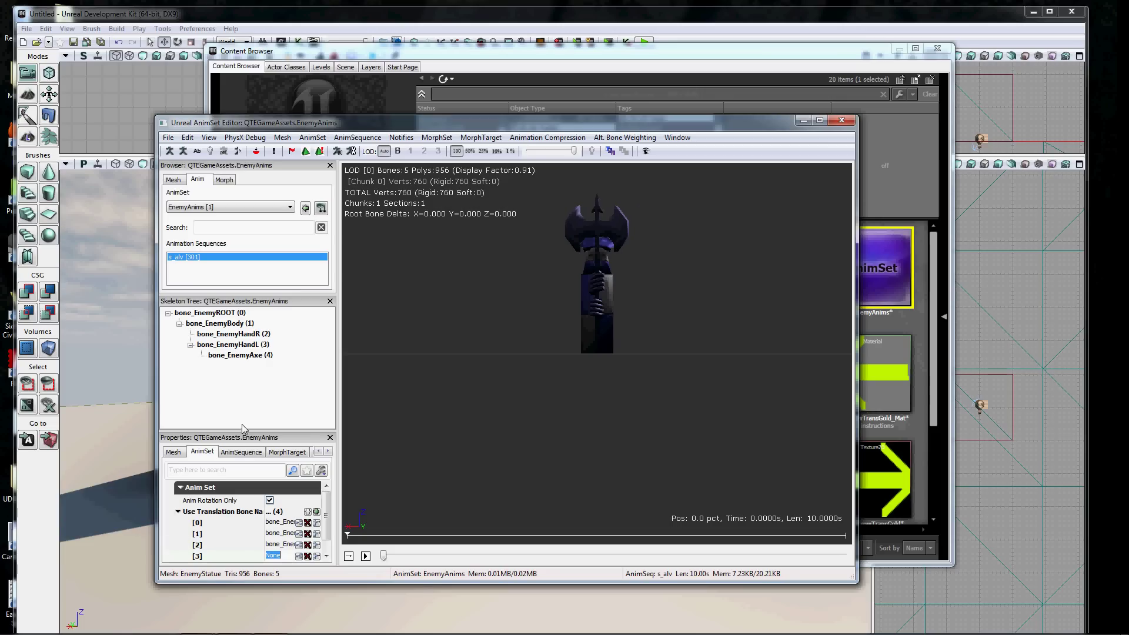
{"action": "type", "text": "bone"}
{"action": "type", "text": "_EnemyAx"}
{"action": "type", "text": "e"}
{"action": "key", "text": "Return"}
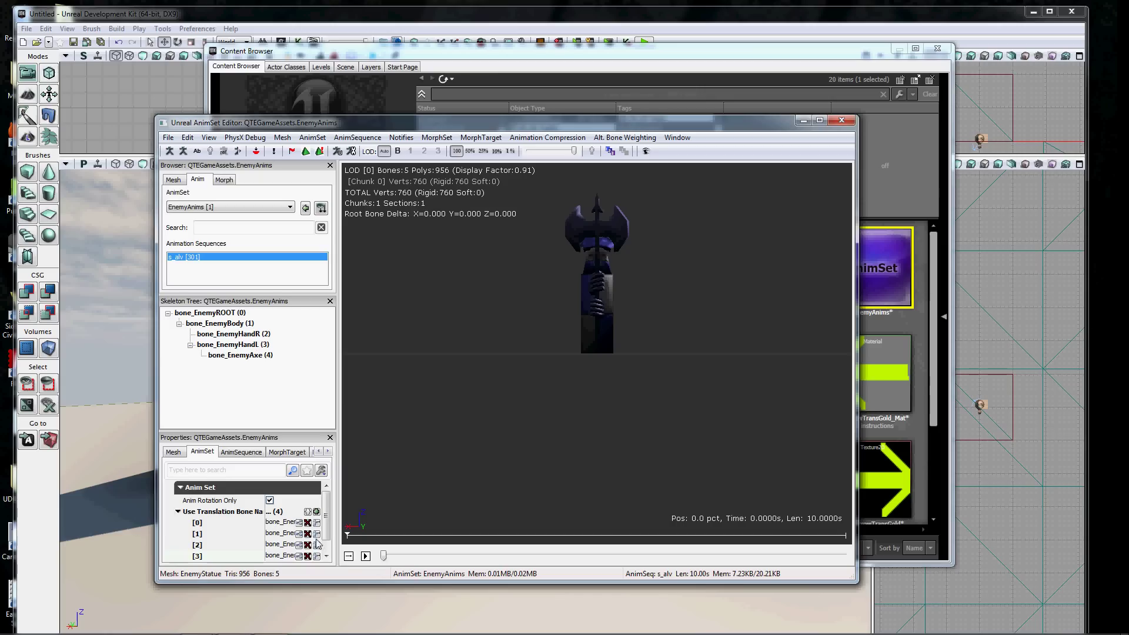
Play the s_alv animation with looping switched on to check the statue's movement.
{"action": "left_click", "coordinate": [348, 556]}
{"action": "left_click", "coordinate": [365, 556]}
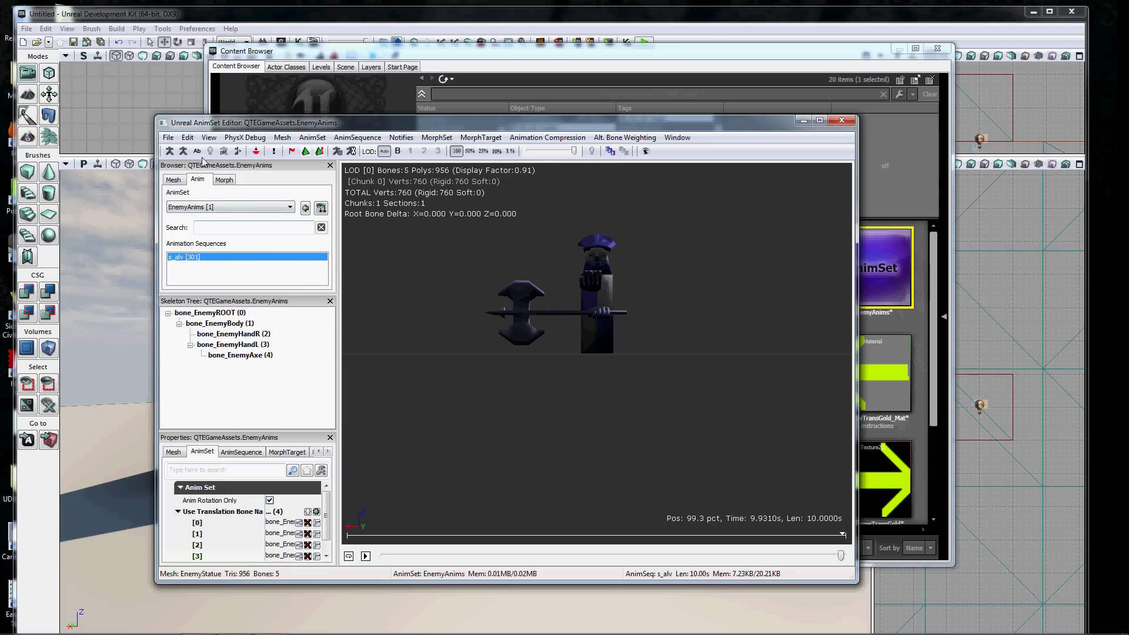
Import all Statue folder FBX animations from s_axeShttrs to s_trnArd into EnemyAnims, accepting the reference pose for the missing bone_EnemyAxe track.
{"action": "left_click", "coordinate": [169, 139]}
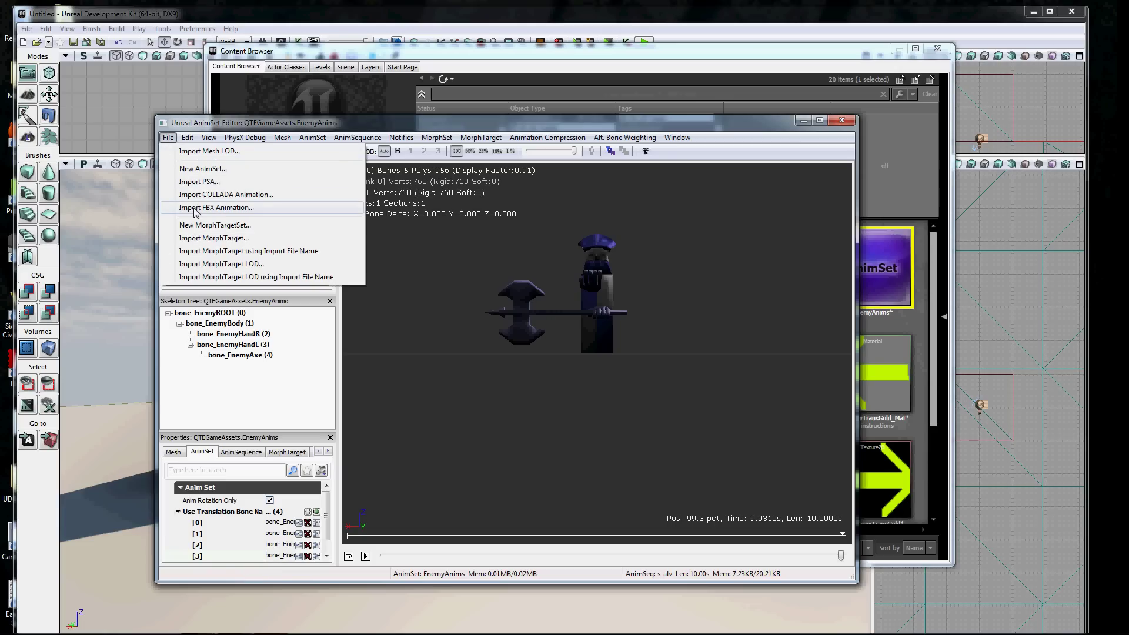
{"action": "left_click", "coordinate": [196, 209]}
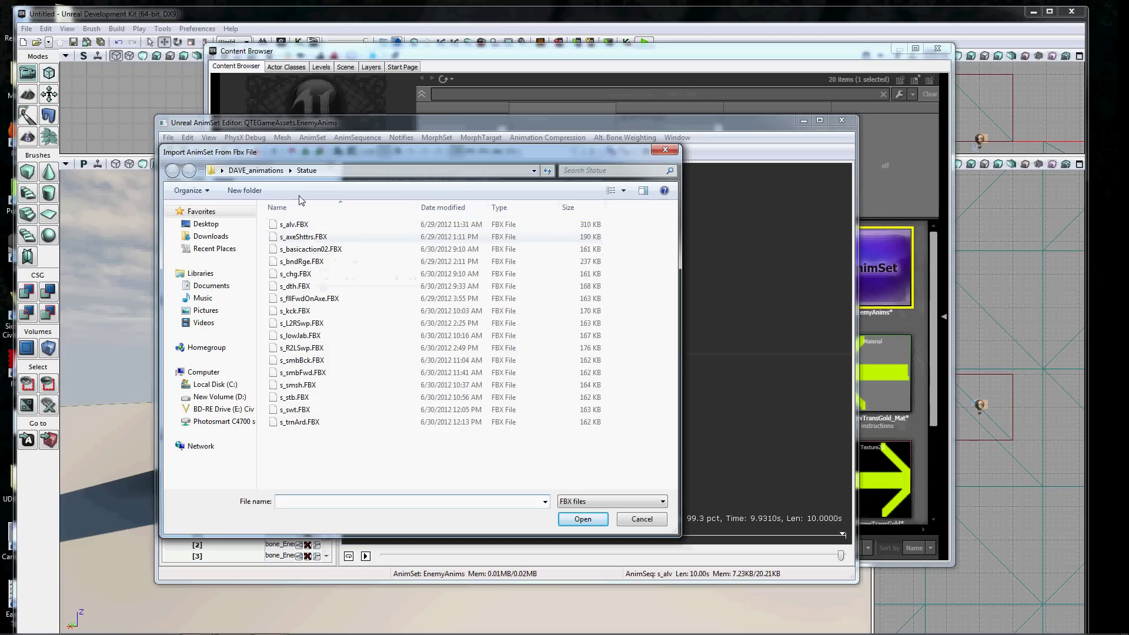
{"action": "left_click", "coordinate": [308, 240]}
{"action": "left_click", "coordinate": [317, 427], "text": "shift"}
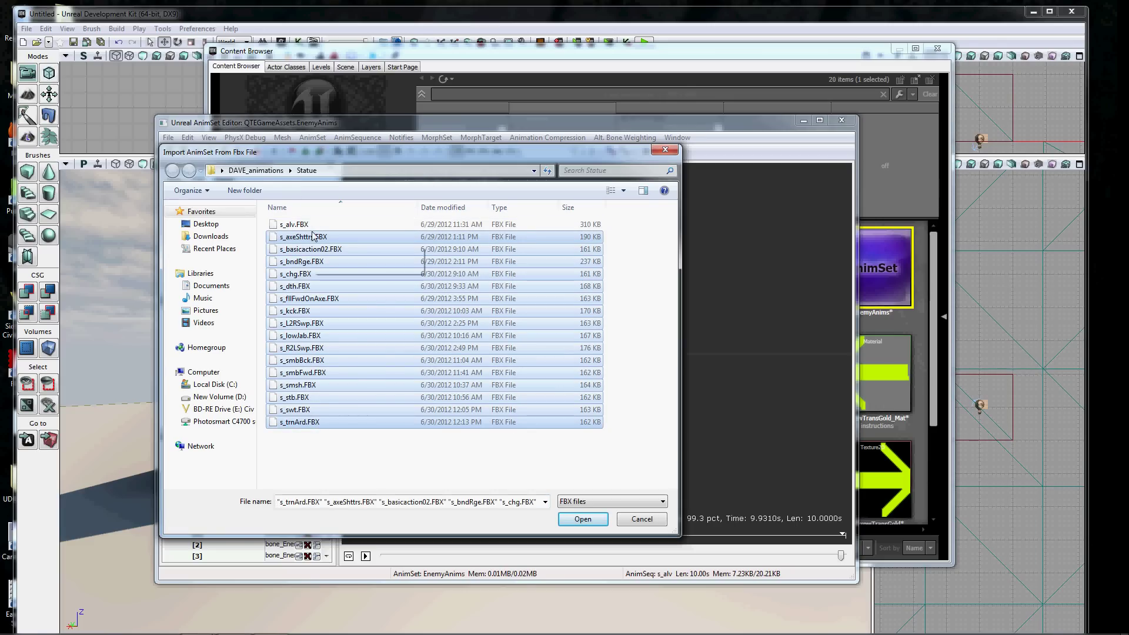
{"action": "left_click", "coordinate": [576, 520]}
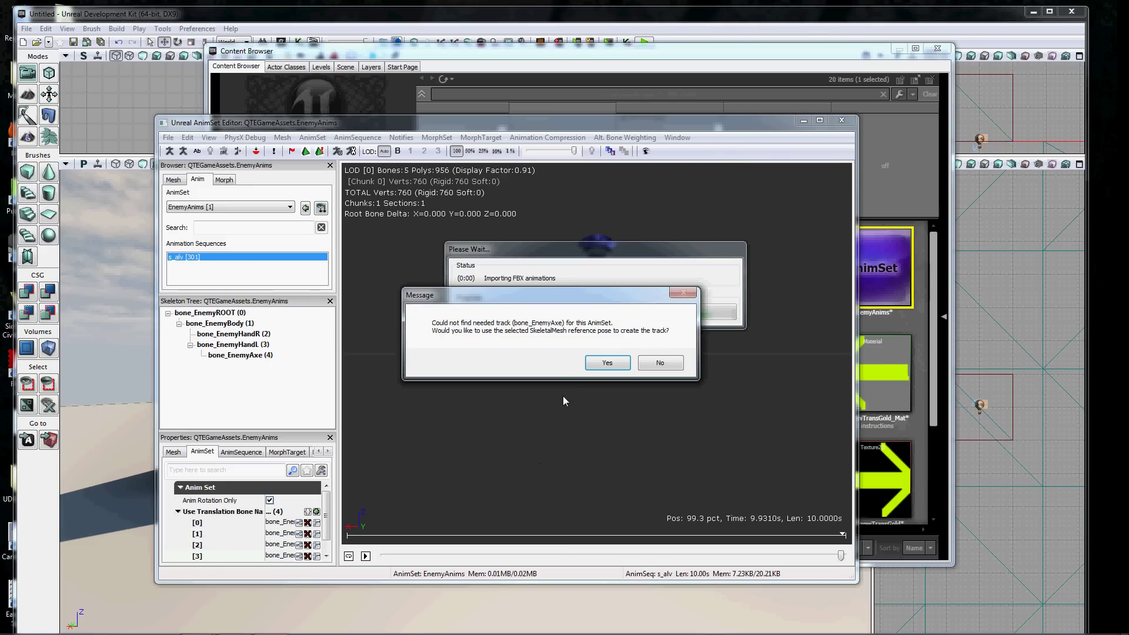
{"action": "left_click", "coordinate": [607, 364]}
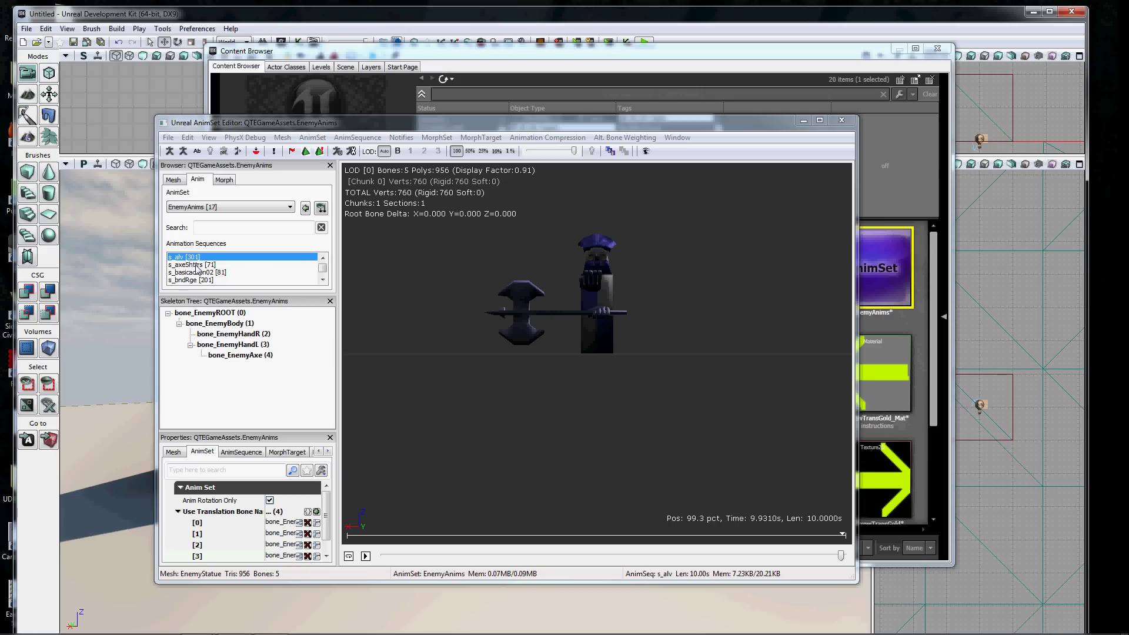
Preview the s_alv, s_axeShttrs, s_basicaction02, s_bndRge, s_chg and s_dth animation sequences on the statue.
{"action": "left_click", "coordinate": [365, 556]}
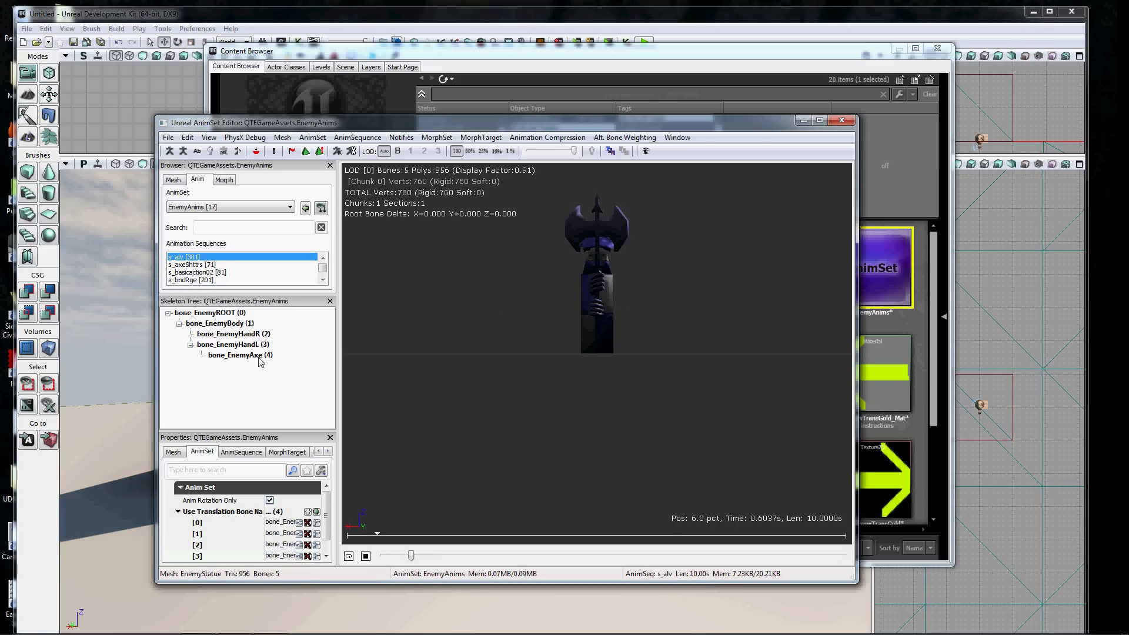
{"action": "left_click", "coordinate": [211, 265]}
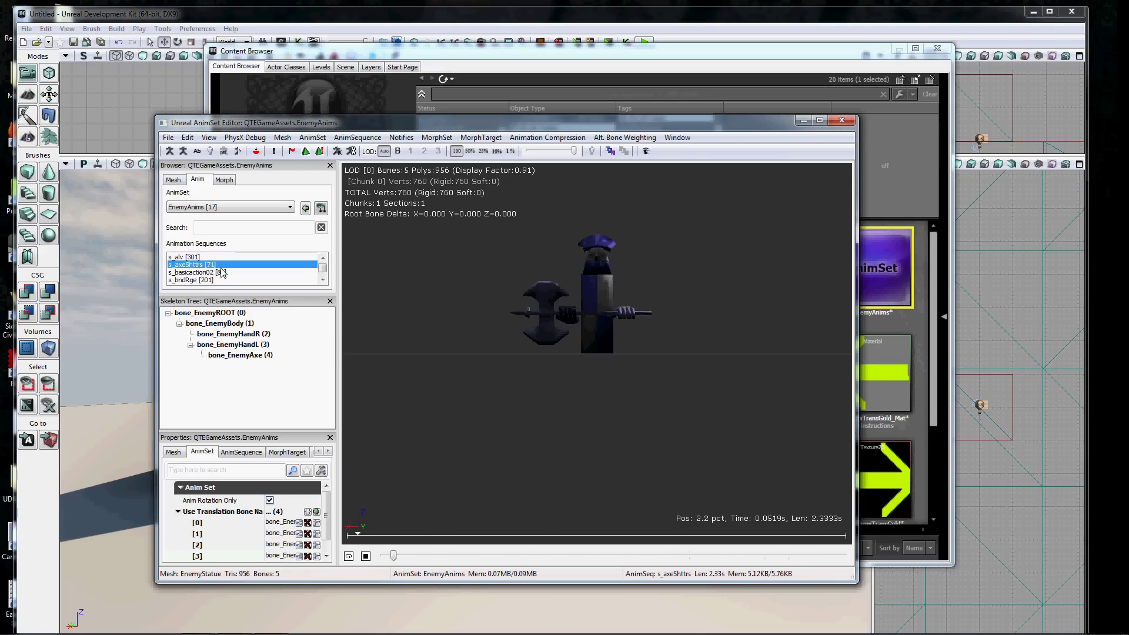
{"action": "left_click", "coordinate": [211, 272]}
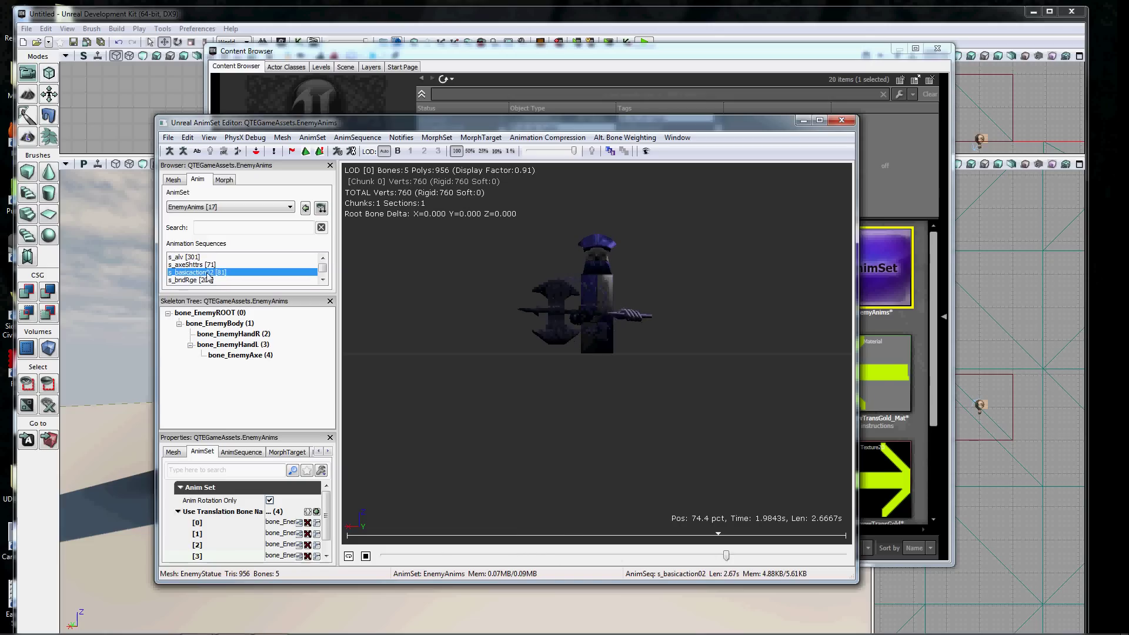
{"action": "left_click", "coordinate": [206, 280]}
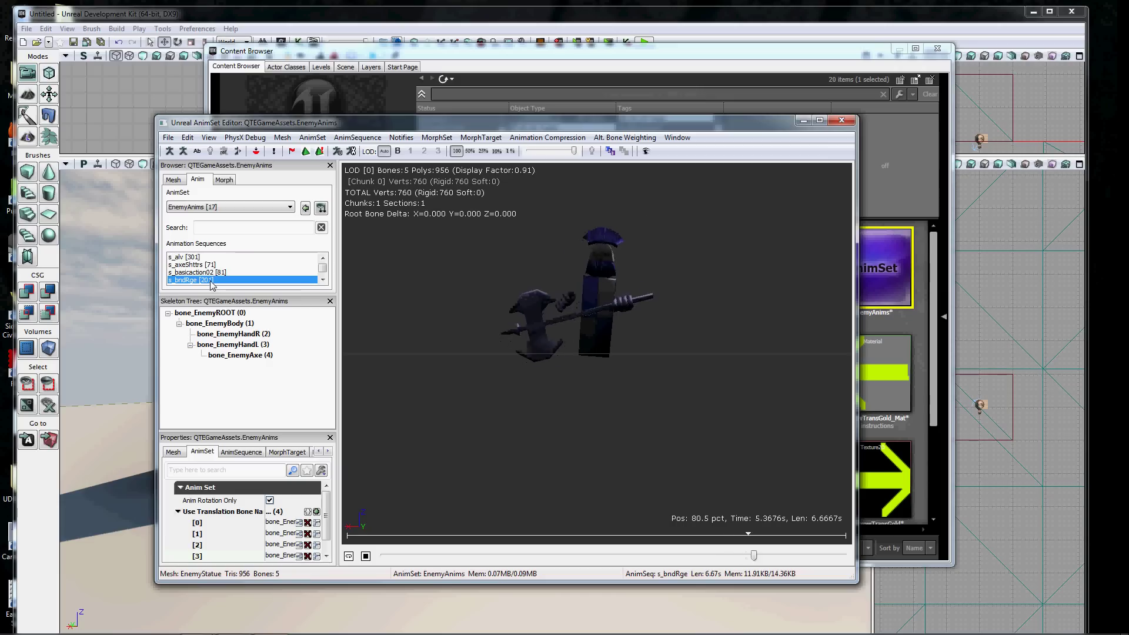
{"action": "left_click", "coordinate": [323, 280]}
{"action": "left_click", "coordinate": [323, 280]}
{"action": "left_click", "coordinate": [322, 280]}
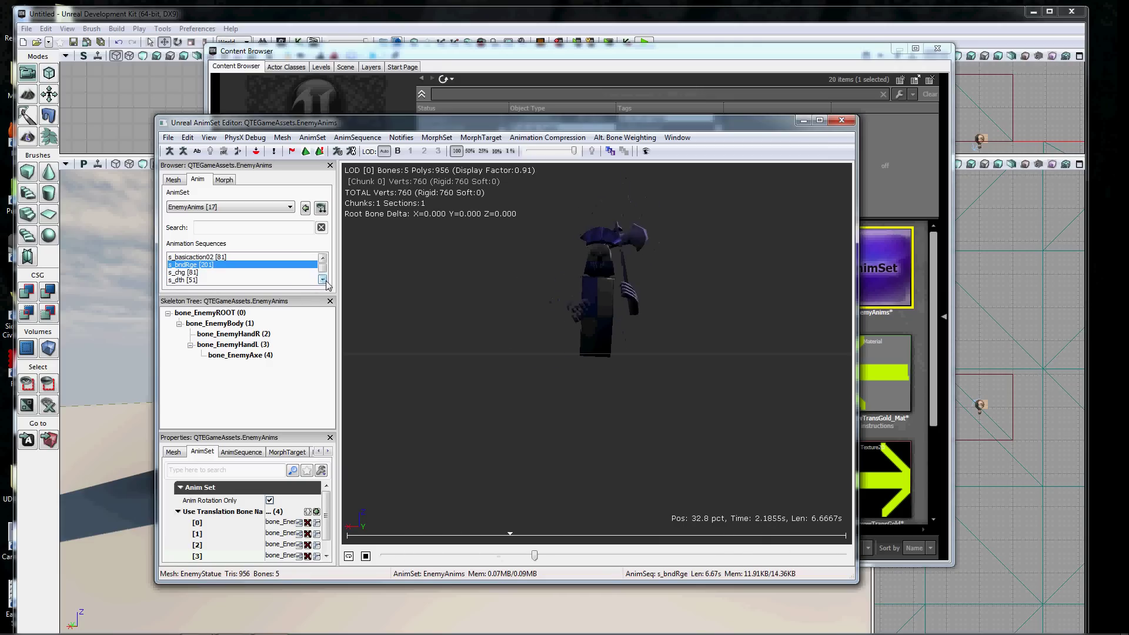
{"action": "left_click", "coordinate": [187, 273]}
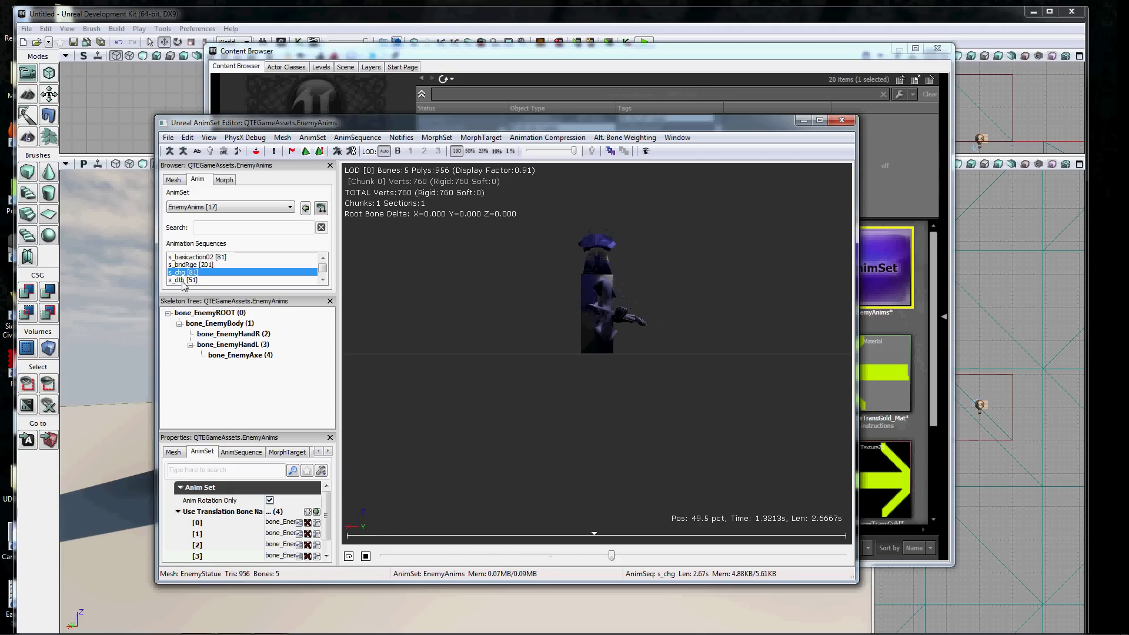
{"action": "left_click", "coordinate": [182, 281]}
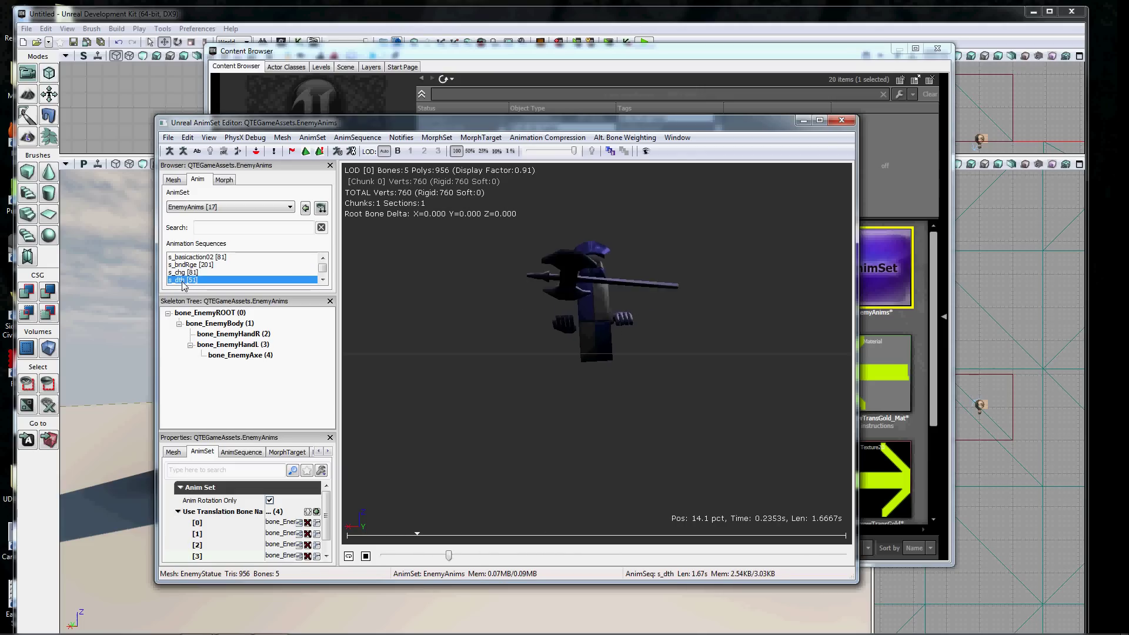
Preview the s_fllFwdOnAxe, s_kck and s_L2RSwp animation sequences on the statue.
{"action": "left_click", "coordinate": [323, 280]}
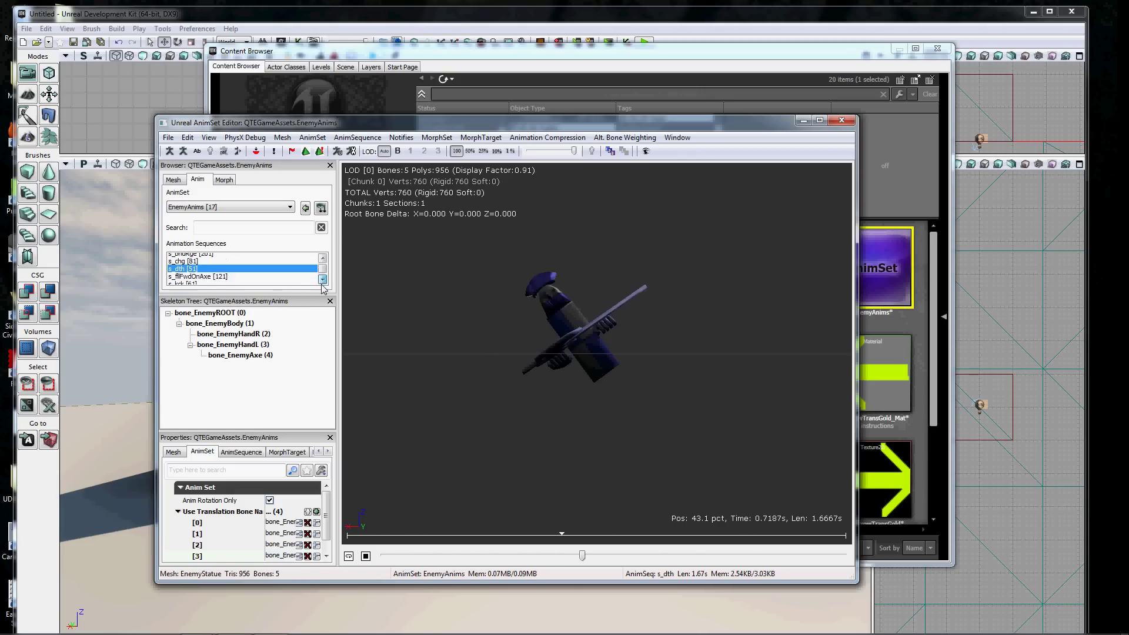
{"action": "left_click", "coordinate": [197, 273]}
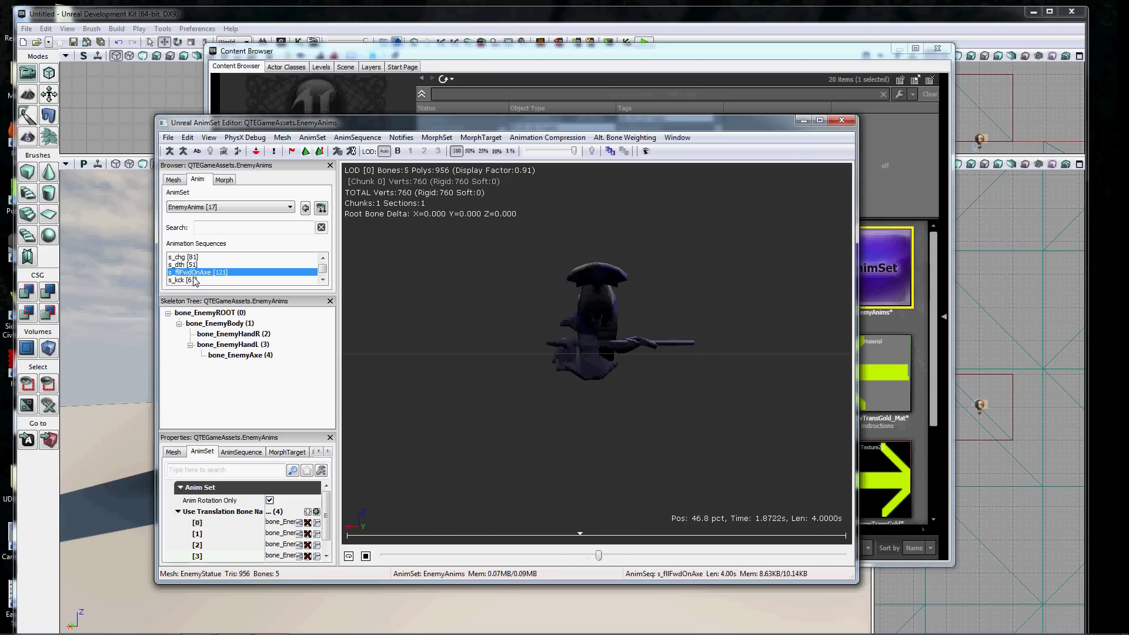
{"action": "left_click", "coordinate": [190, 280]}
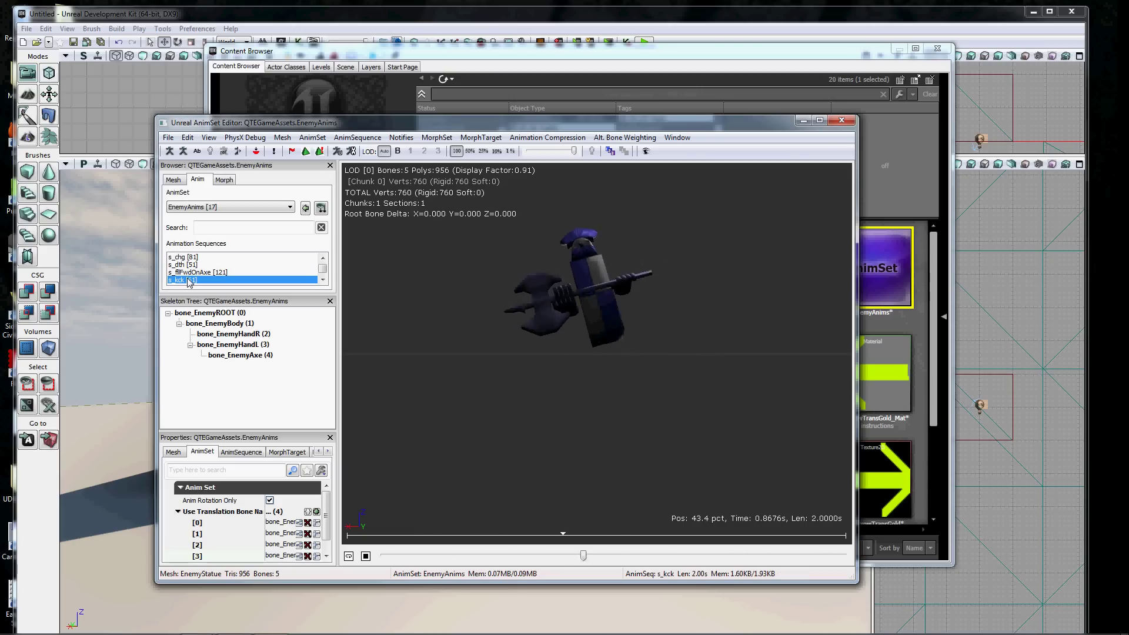
{"action": "left_click", "coordinate": [323, 280]}
{"action": "left_click", "coordinate": [323, 281]}
{"action": "left_click", "coordinate": [323, 281]}
{"action": "left_click", "coordinate": [203, 266]}
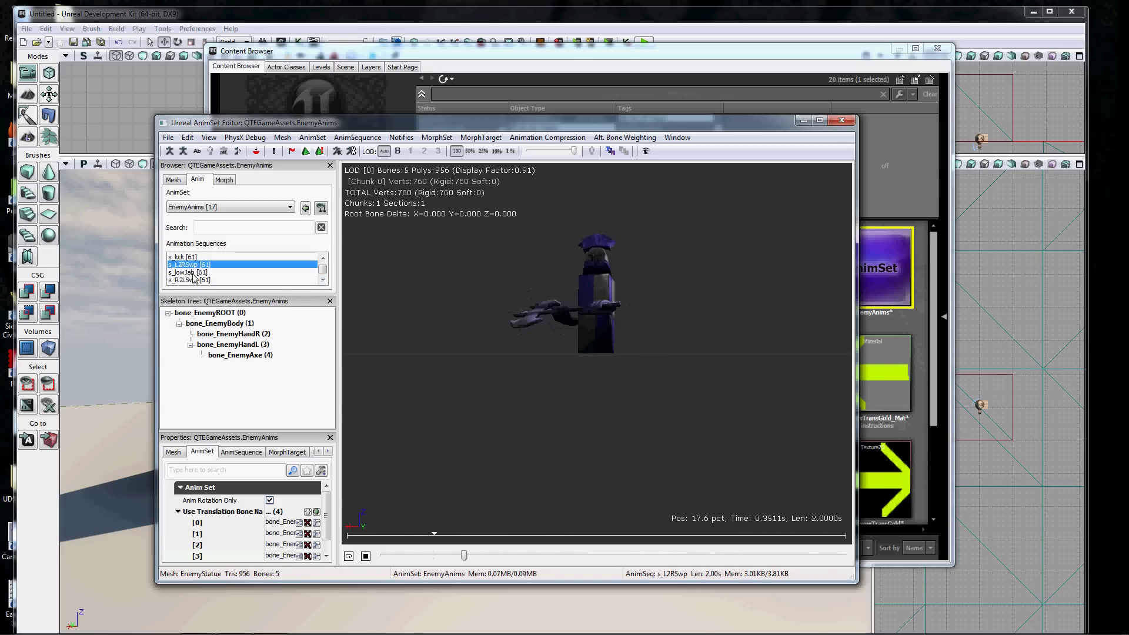
Preview the s_lowJab, s_R2LSwp, s_smbBck, s_smbFwd and s_smsh animation sequences on the statue.
{"action": "left_click", "coordinate": [193, 275]}
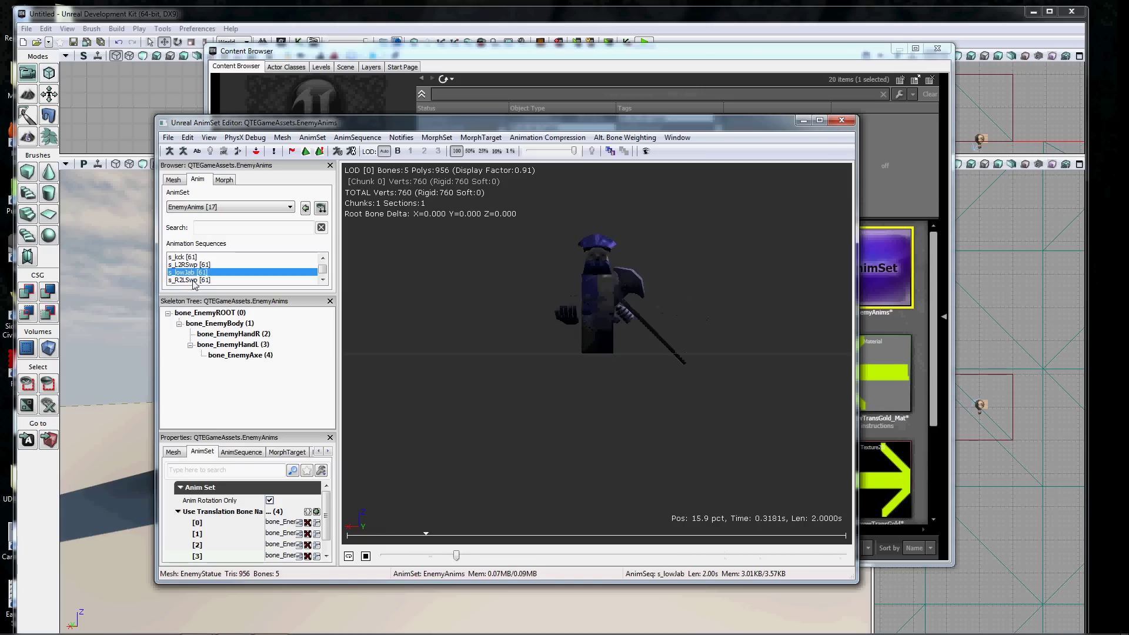
{"action": "left_click", "coordinate": [193, 281]}
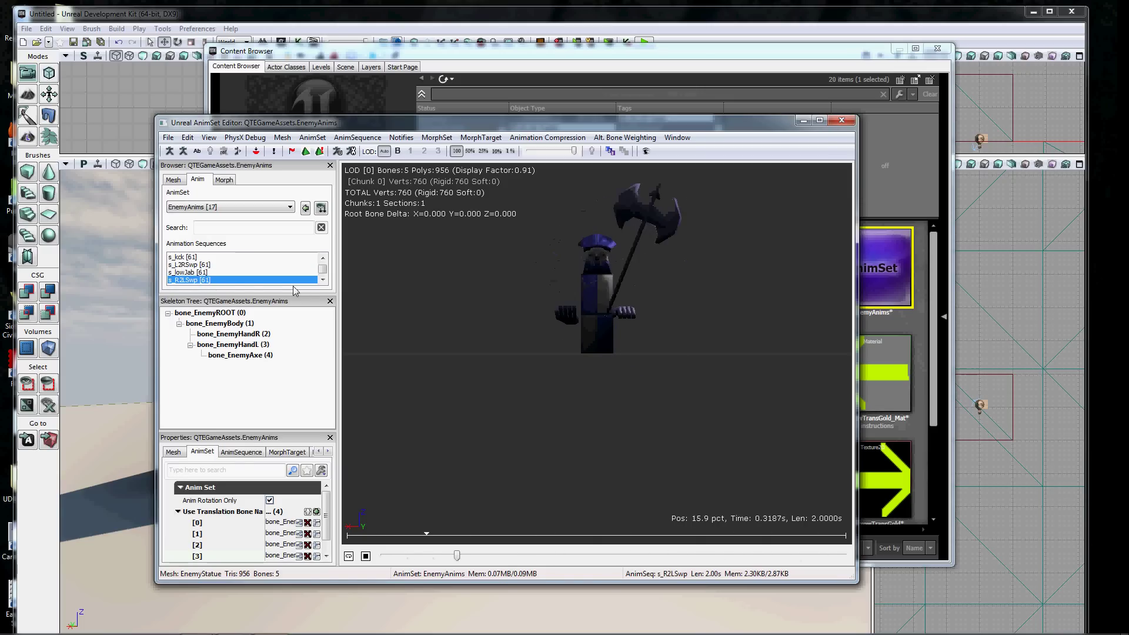
{"action": "left_click", "coordinate": [323, 280]}
{"action": "left_click", "coordinate": [323, 280]}
{"action": "left_click", "coordinate": [323, 280]}
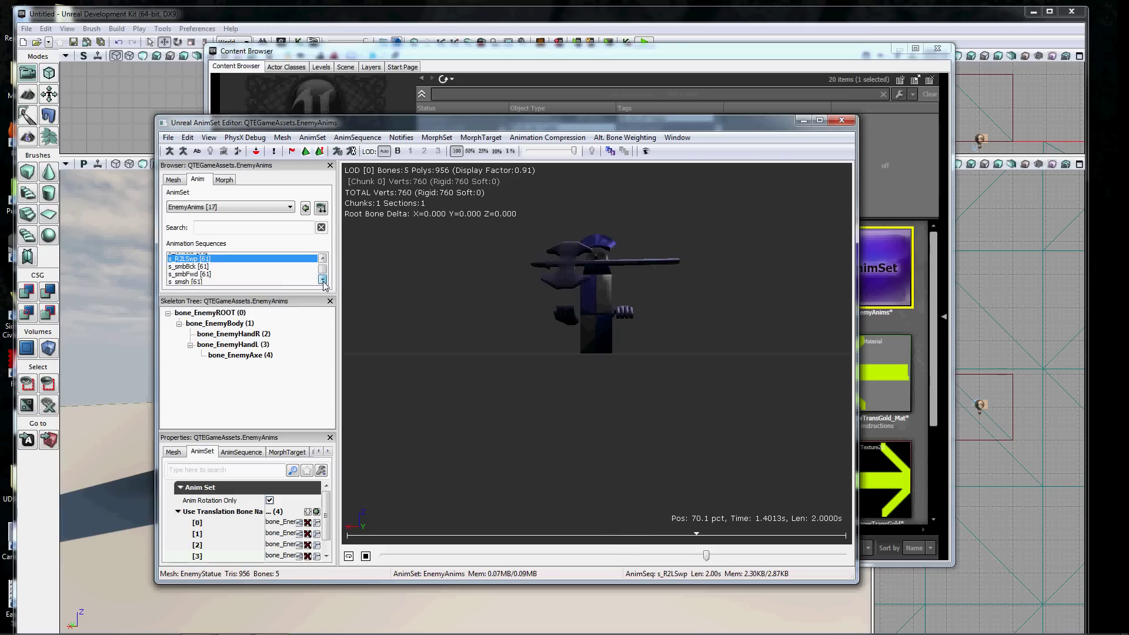
{"action": "left_click", "coordinate": [194, 265]}
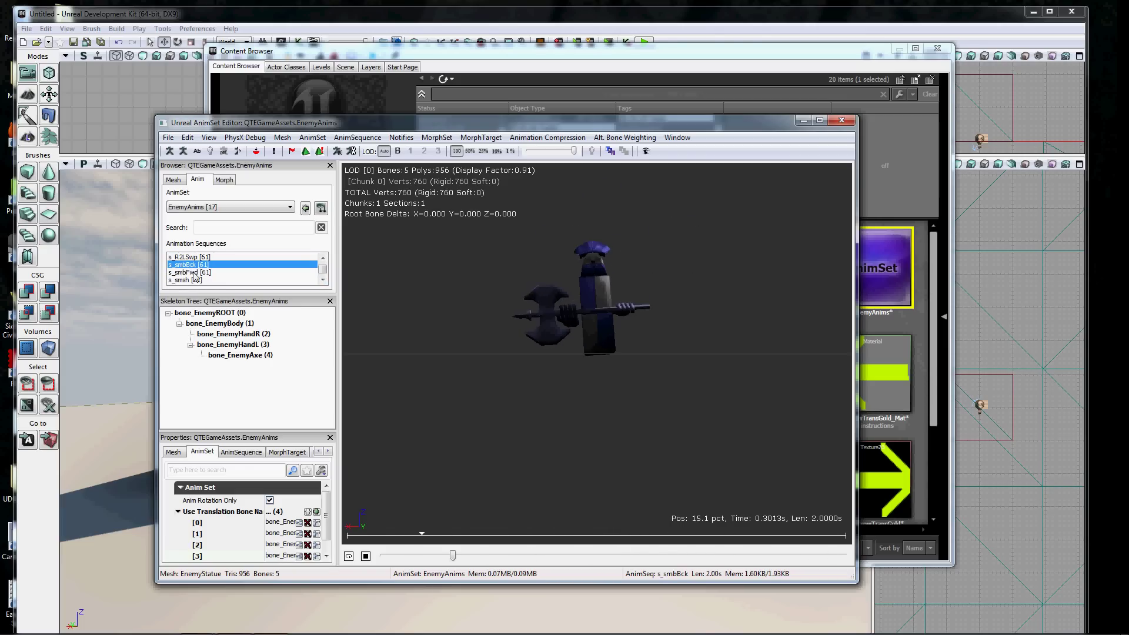
{"action": "left_click", "coordinate": [193, 273]}
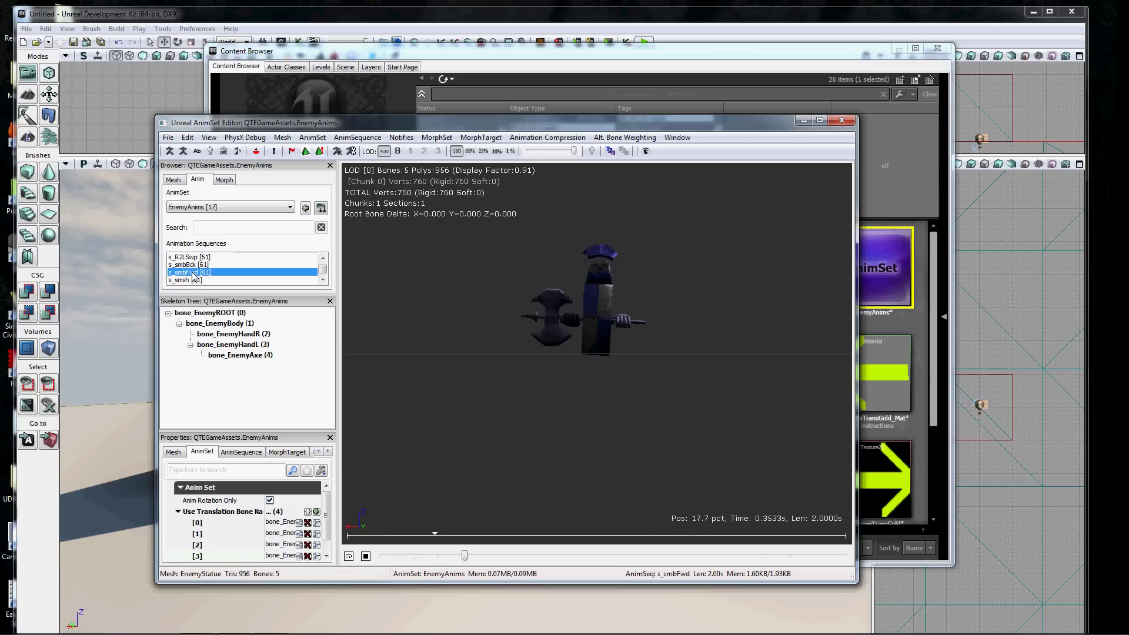
{"action": "left_click", "coordinate": [186, 281]}
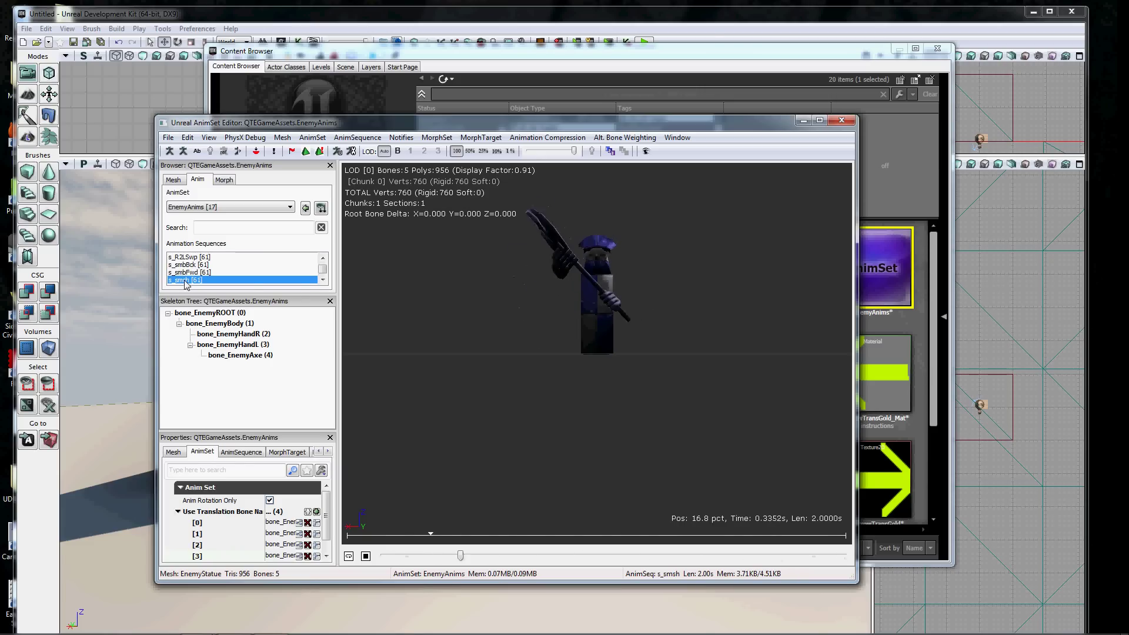
Preview the s_stb, s_swt and s_trnArd animation sequences on the statue and stop the playback.
{"action": "left_click", "coordinate": [324, 281]}
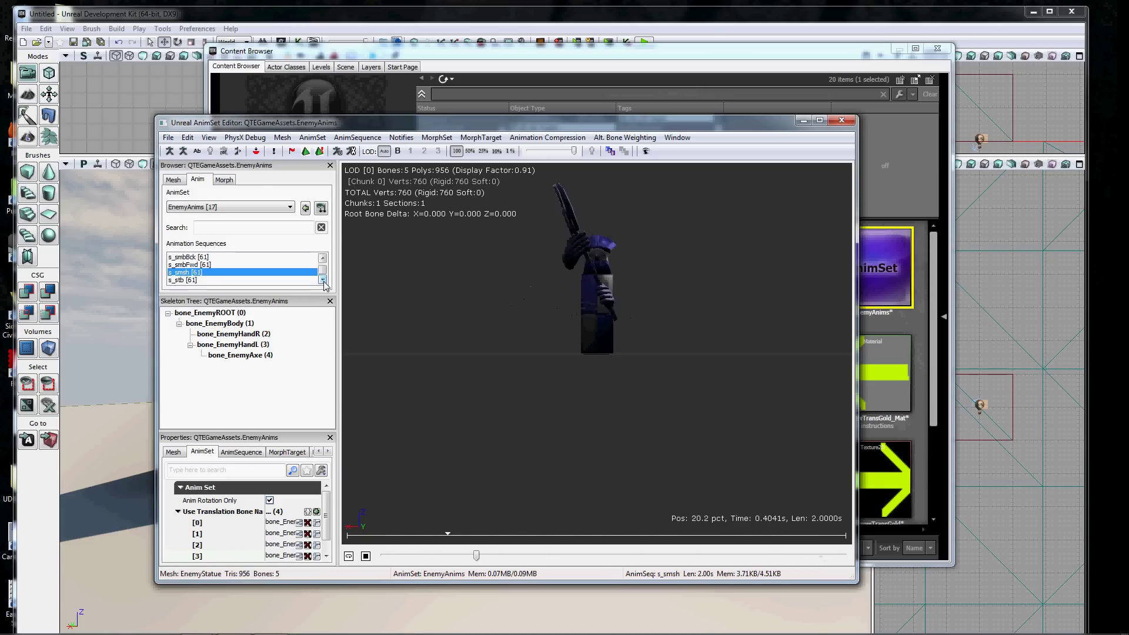
{"action": "left_click", "coordinate": [323, 281]}
{"action": "left_click", "coordinate": [323, 281]}
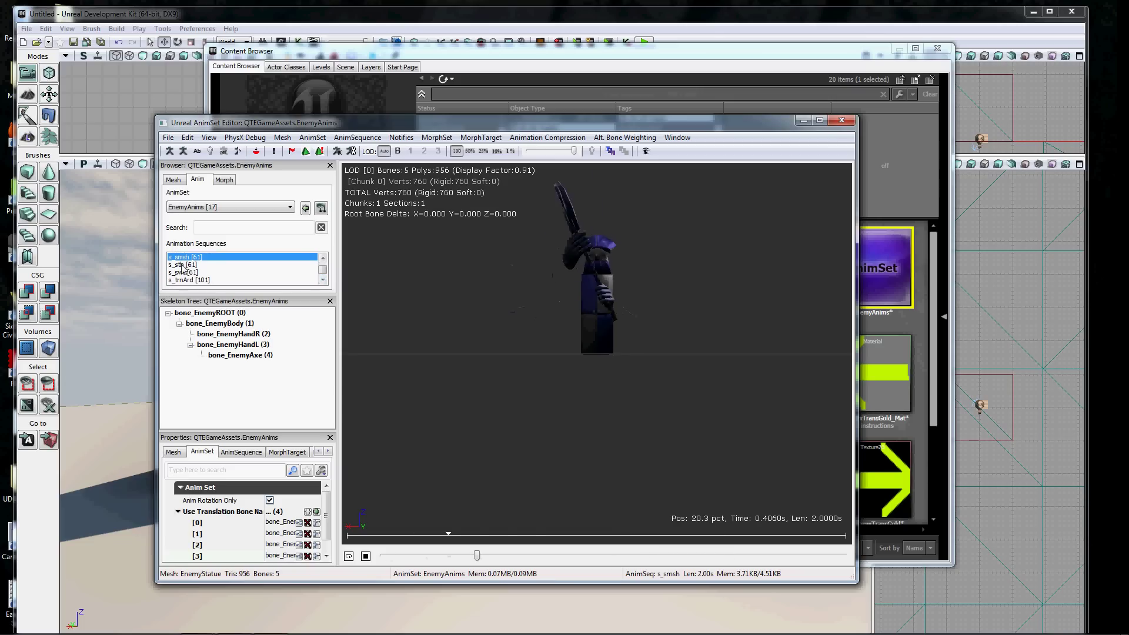
{"action": "left_click", "coordinate": [183, 266]}
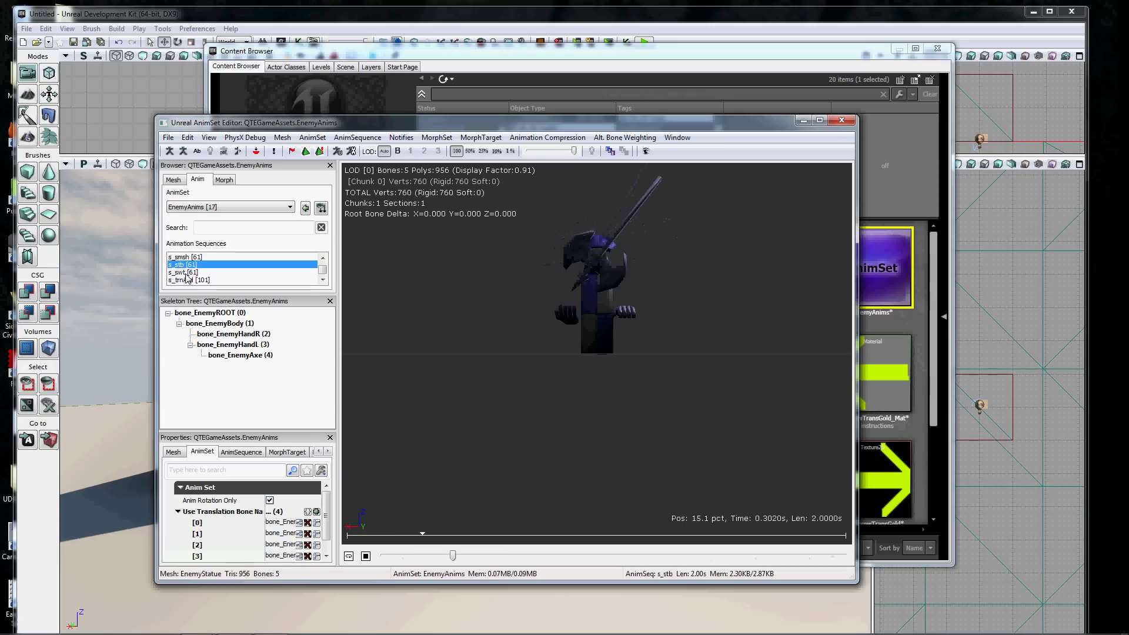
{"action": "left_click", "coordinate": [186, 274]}
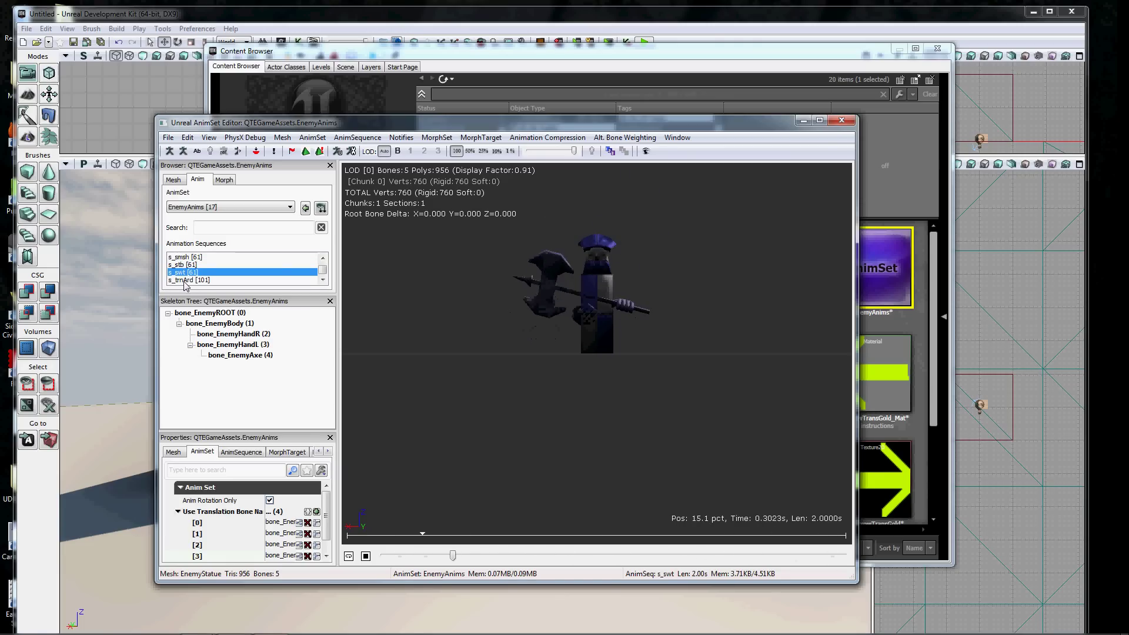
{"action": "left_click", "coordinate": [185, 281]}
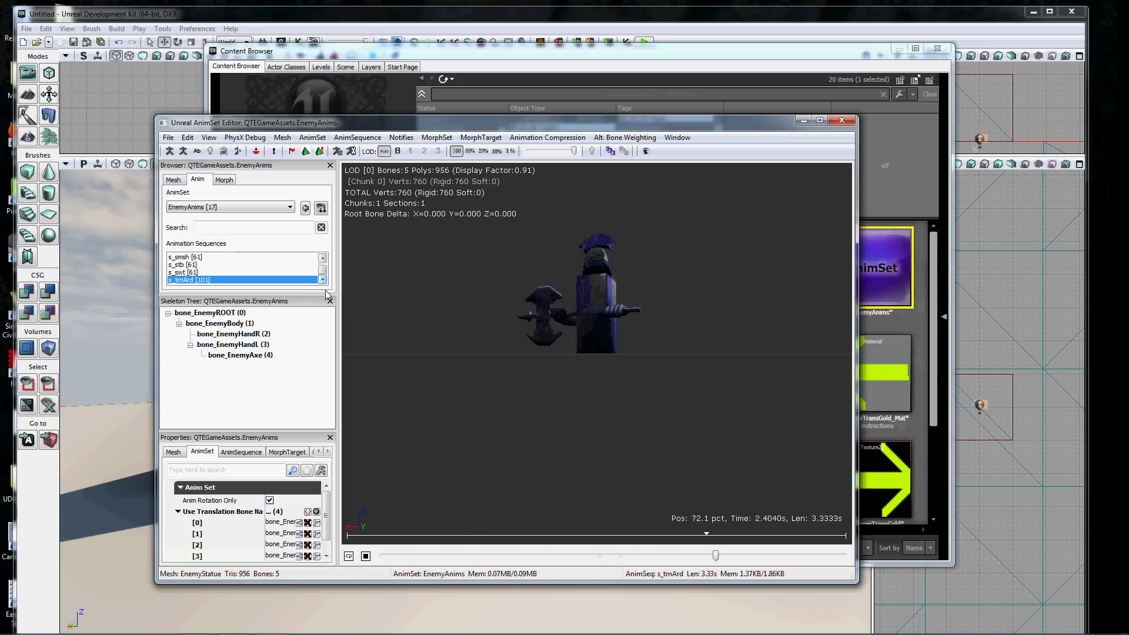
{"action": "left_click", "coordinate": [366, 556]}
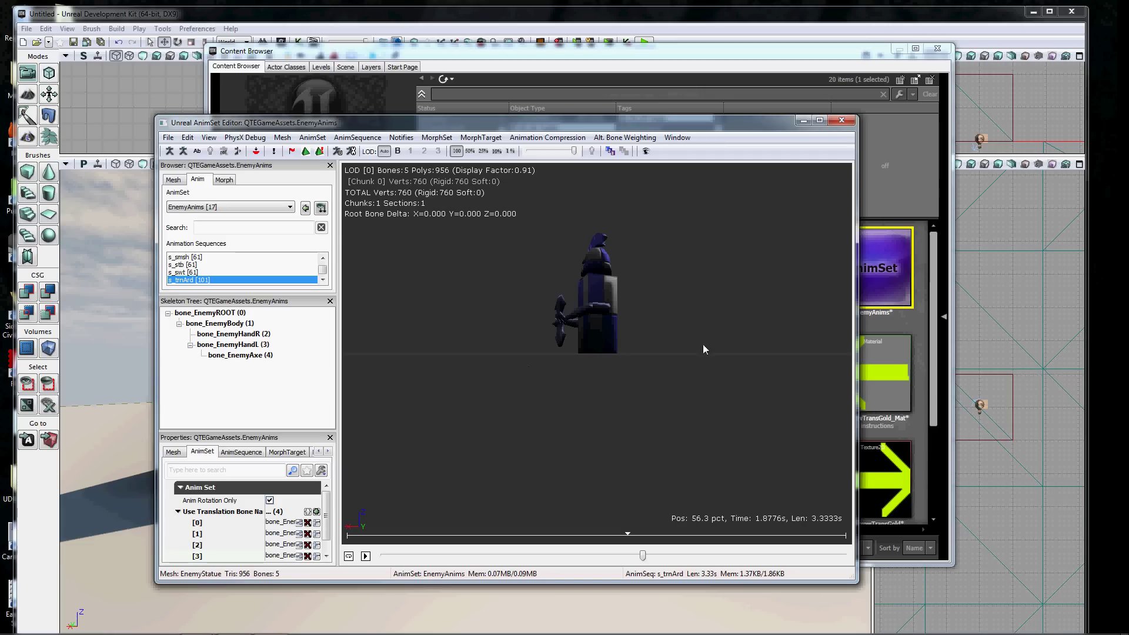
Close the AnimSet Editor and save the package containing the EnemyAnims AnimSet.
{"action": "left_click", "coordinate": [847, 122]}
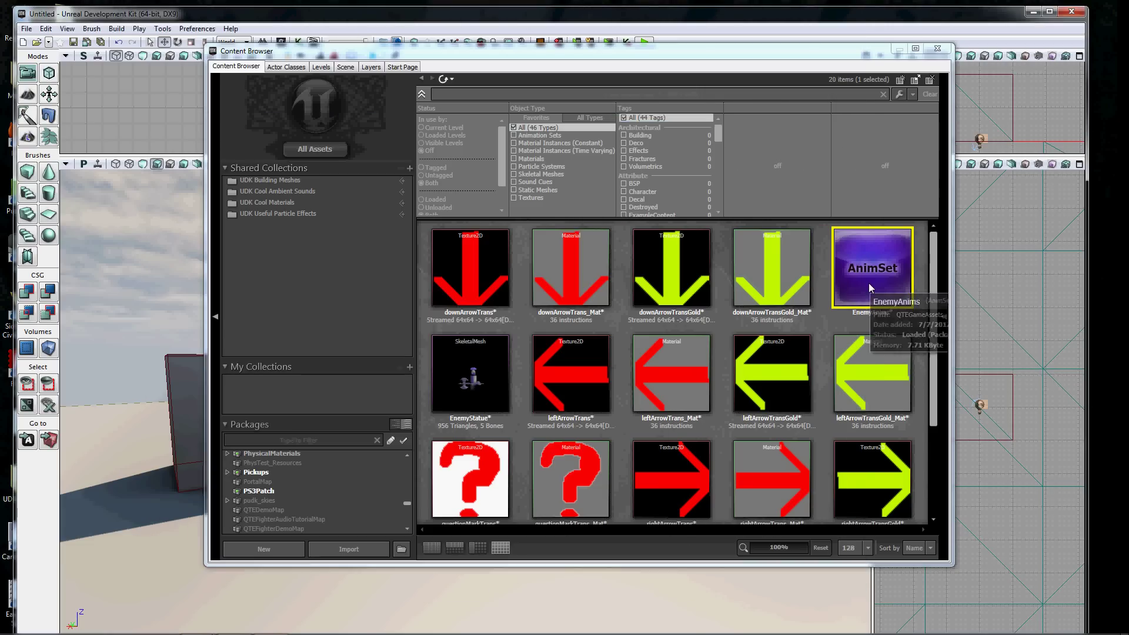
{"action": "right_click", "coordinate": [873, 278]}
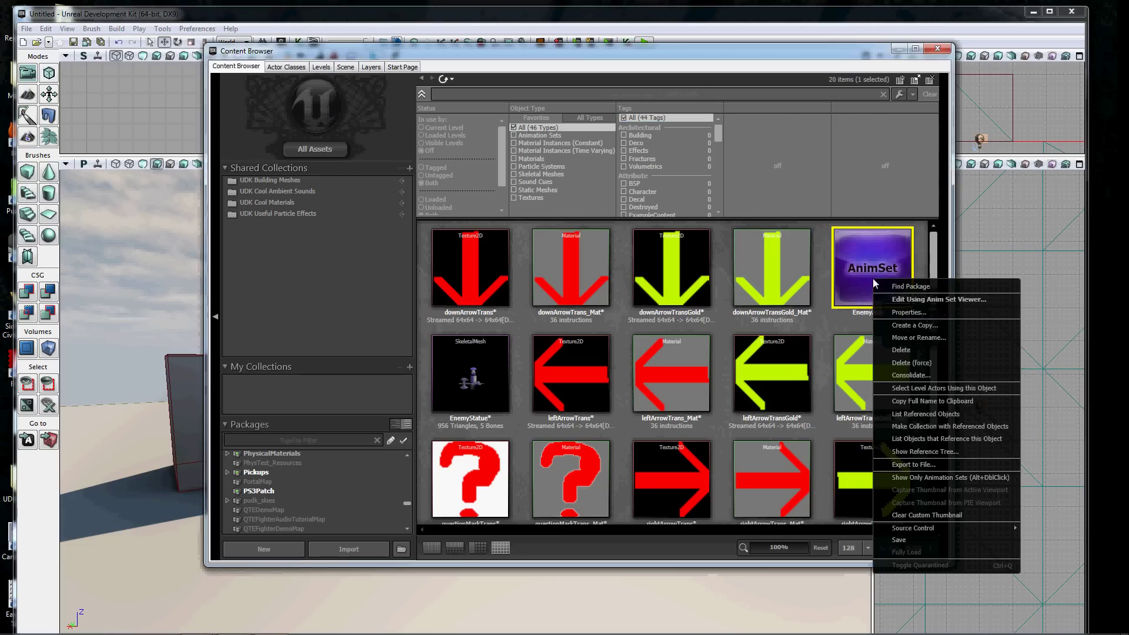
{"action": "left_click", "coordinate": [906, 540]}
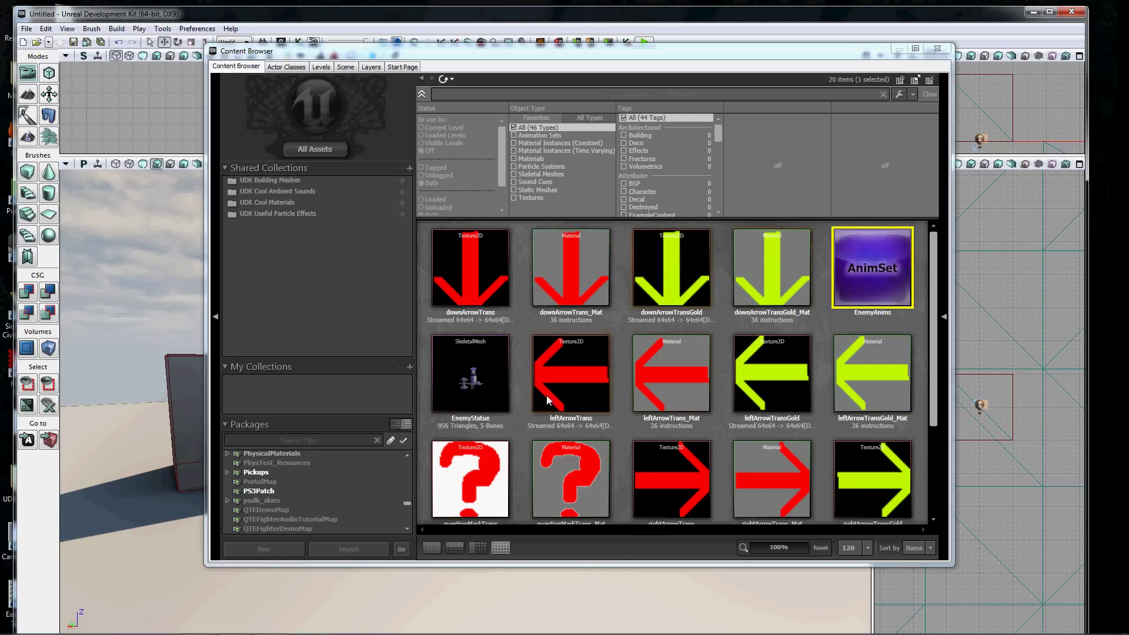
Place the EnemyStatue skeletal mesh on the ground beside the cube in the perspective view and close the Content Browser.
{"action": "left_click", "coordinate": [470, 373]}
{"action": "left_click_drag", "start_coordinate": [462, 57], "coordinate": [787, 63]}
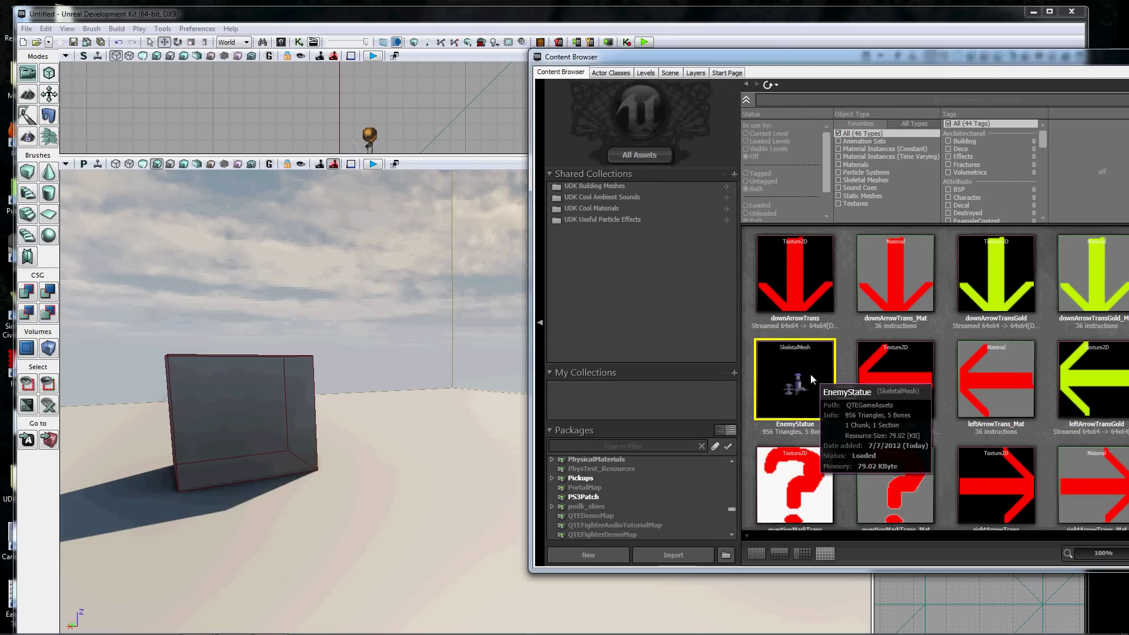
{"action": "left_click_drag", "start_coordinate": [810, 373], "coordinate": [444, 488]}
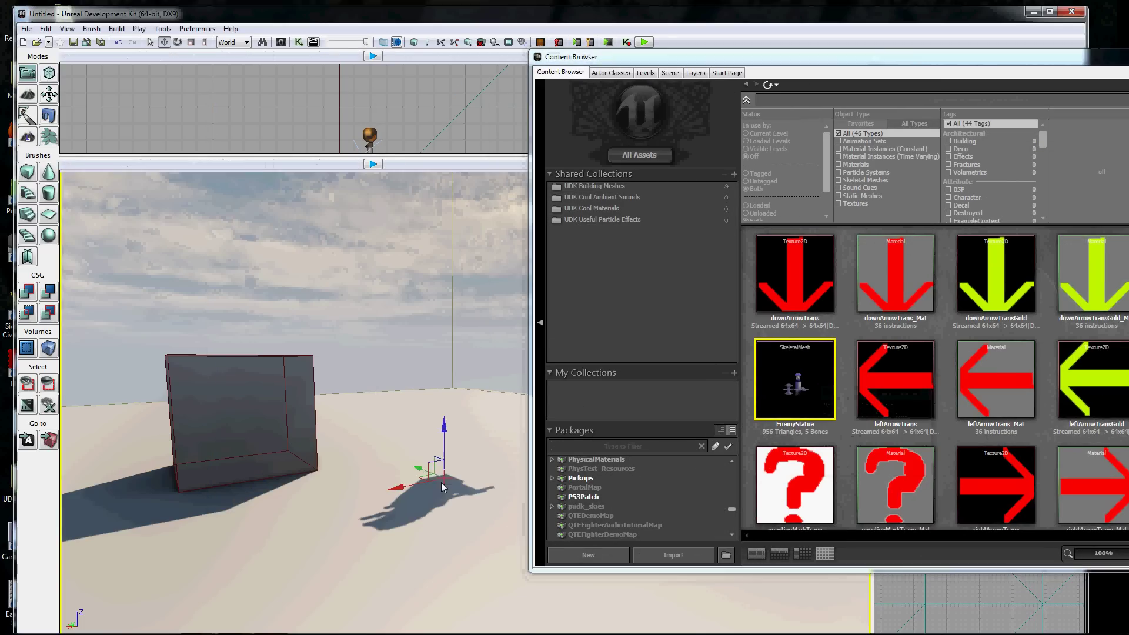
{"action": "left_click_drag", "start_coordinate": [1043, 59], "coordinate": [588, 164]}
{"action": "left_click", "coordinate": [807, 161]}
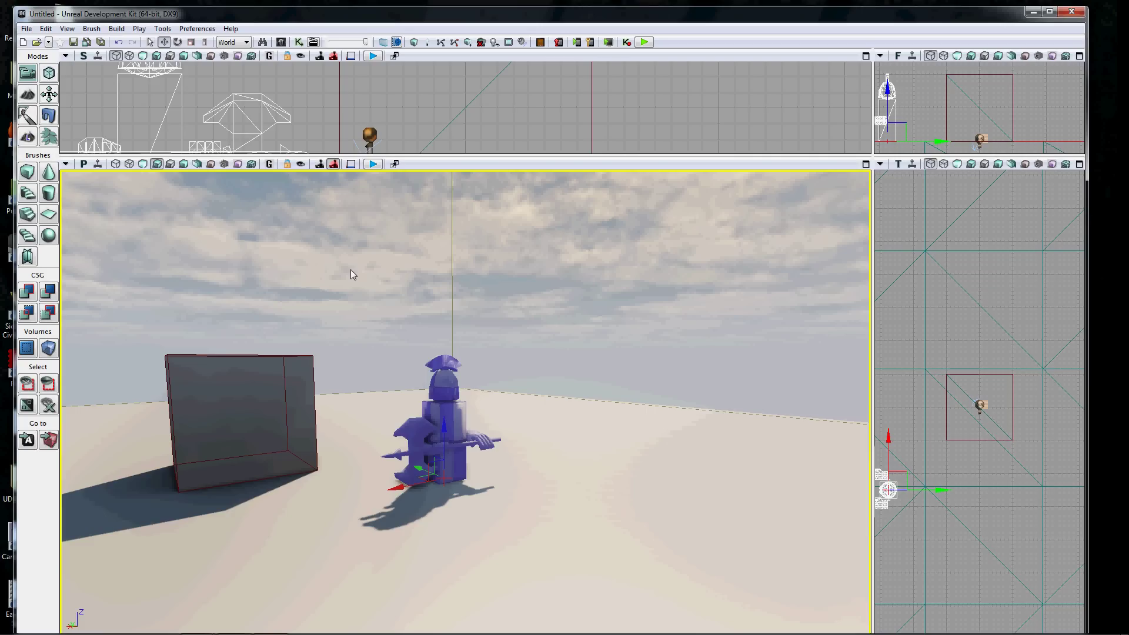
Open UnrealKismet and add a Level Loaded event to the main sequence.
{"action": "left_click", "coordinate": [299, 43]}
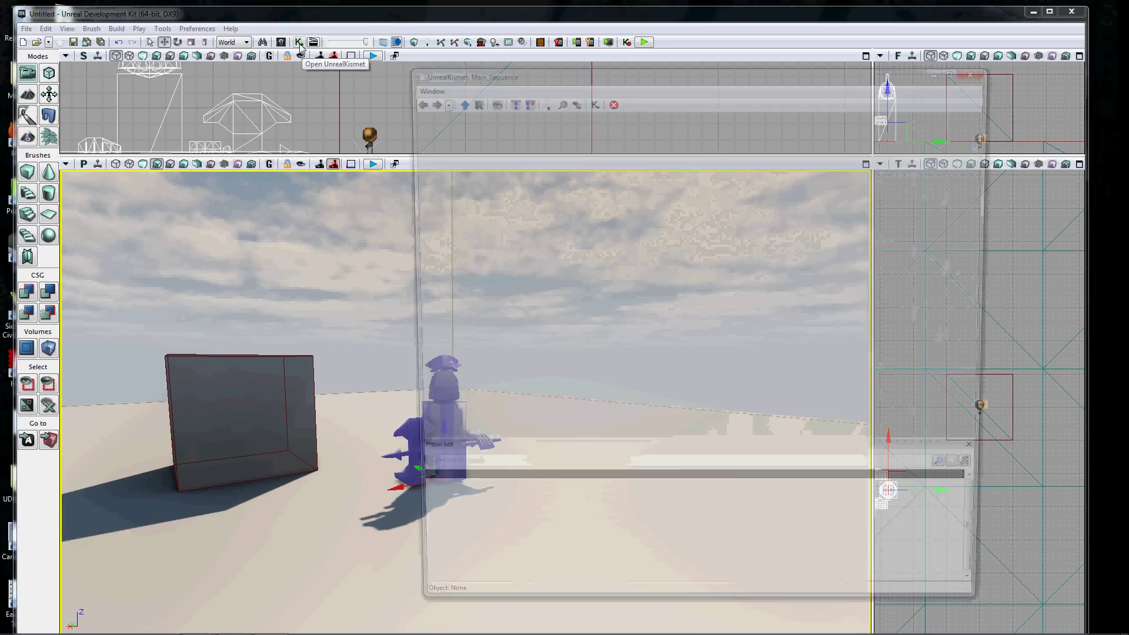
{"action": "right_click", "coordinate": [466, 203]}
{"action": "mouse_move", "coordinate": [533, 248]}
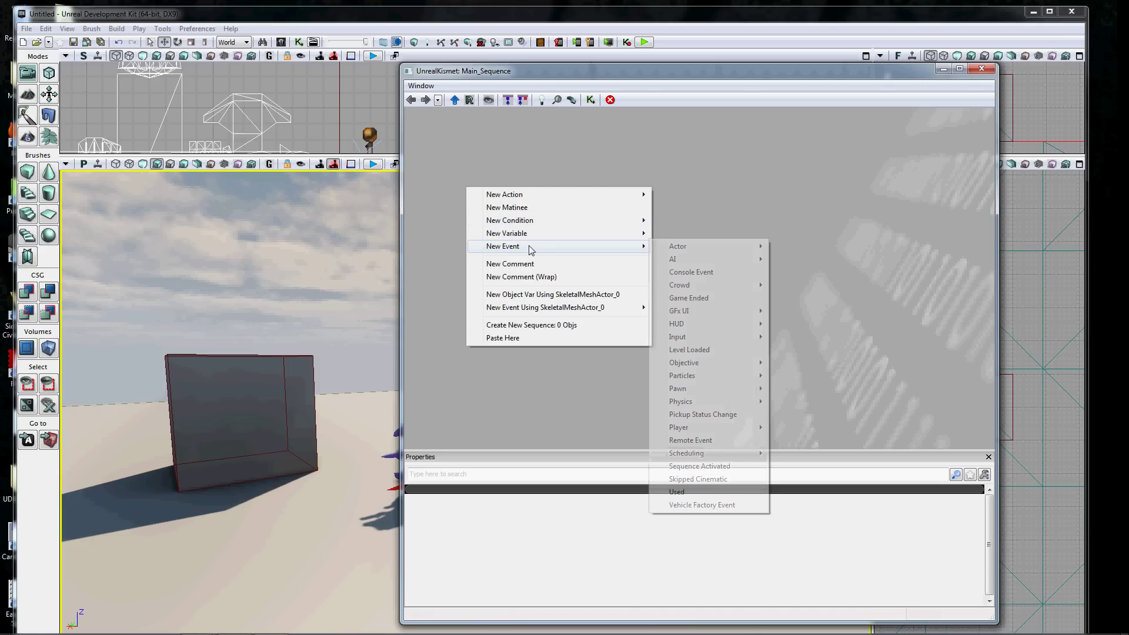
{"action": "left_click", "coordinate": [718, 350]}
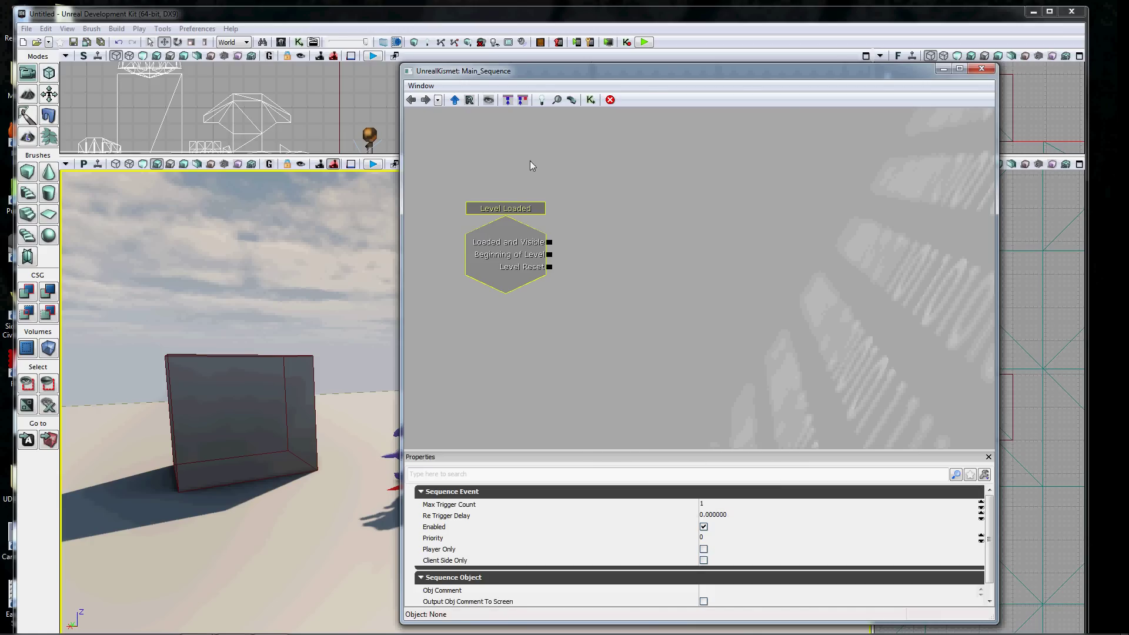
Add a Matinee beside the Level Loaded event and connect Loaded and Visible to its Play input.
{"action": "right_click", "coordinate": [648, 210]}
{"action": "left_click", "coordinate": [689, 217]}
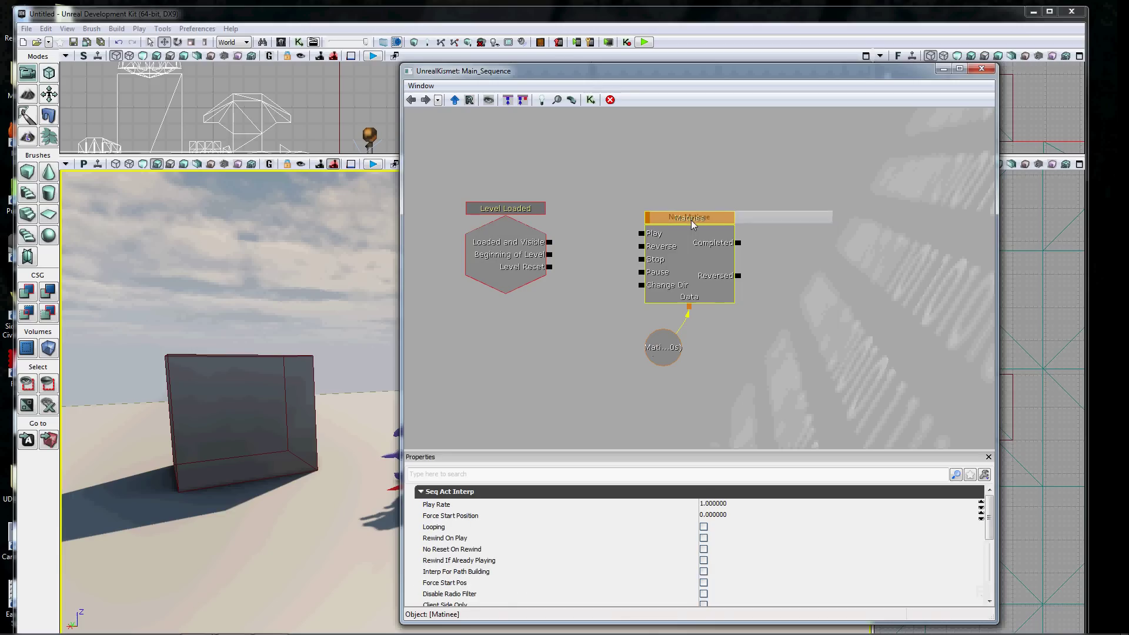
{"action": "left_click", "coordinate": [566, 246]}
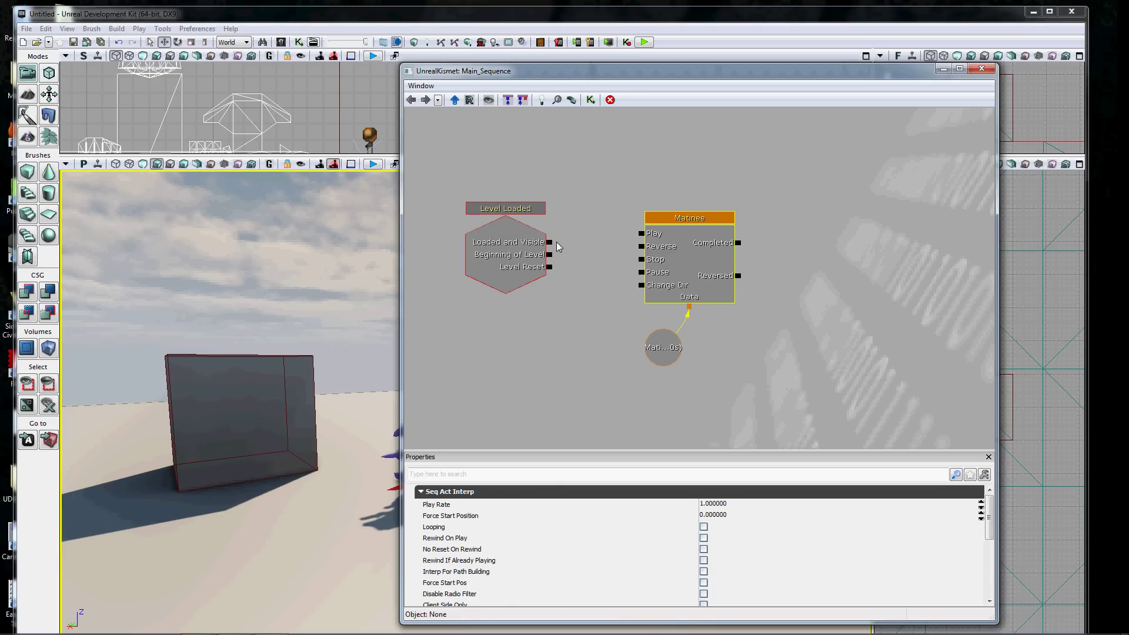
{"action": "left_click", "coordinate": [551, 241]}
{"action": "left_click_drag", "start_coordinate": [641, 234], "coordinate": [640, 232]}
{"action": "left_click_drag", "start_coordinate": [554, 77], "coordinate": [658, 83]}
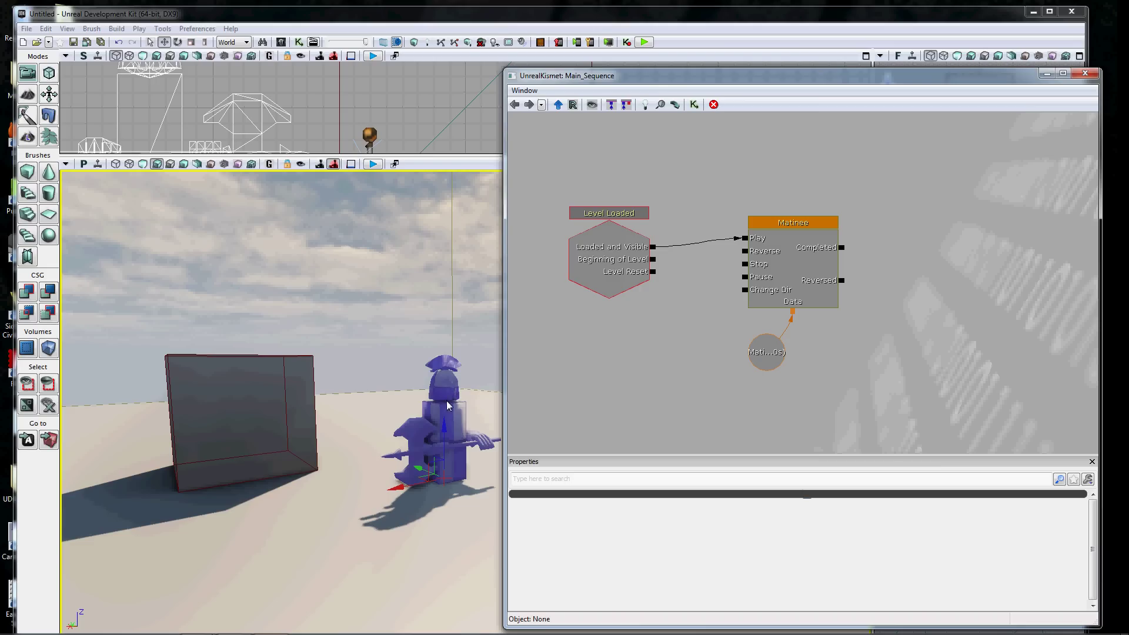
Open the Matinee for editing, close Kismet and add a skeletal mesh group named EnemyStatue for the selected statue.
{"action": "double_click", "coordinate": [778, 257]}
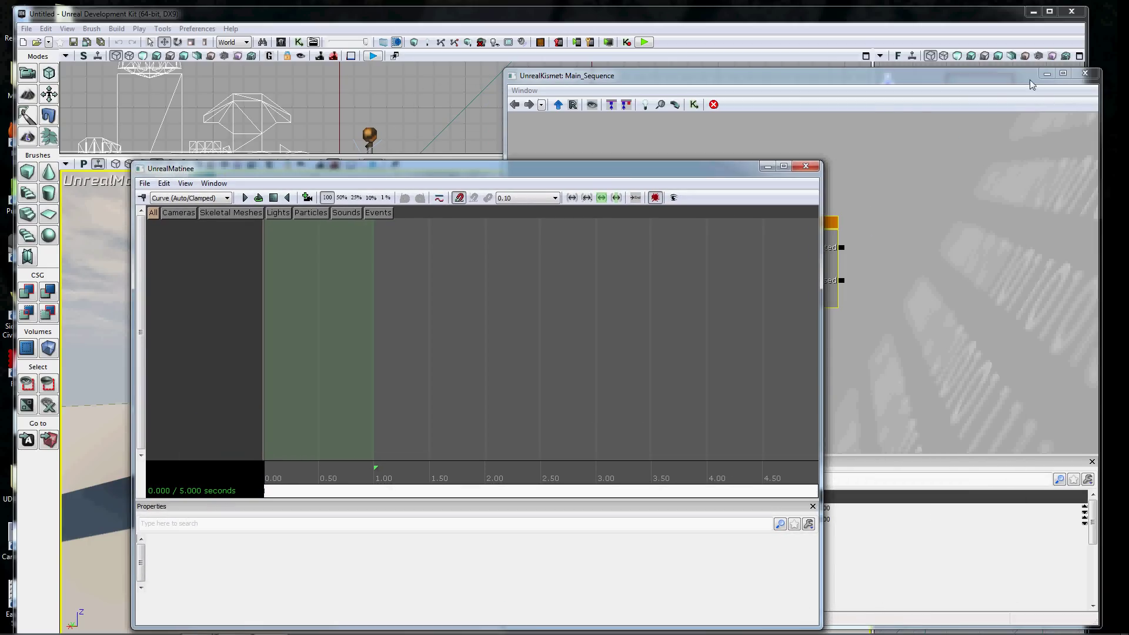
{"action": "left_click", "coordinate": [1085, 73]}
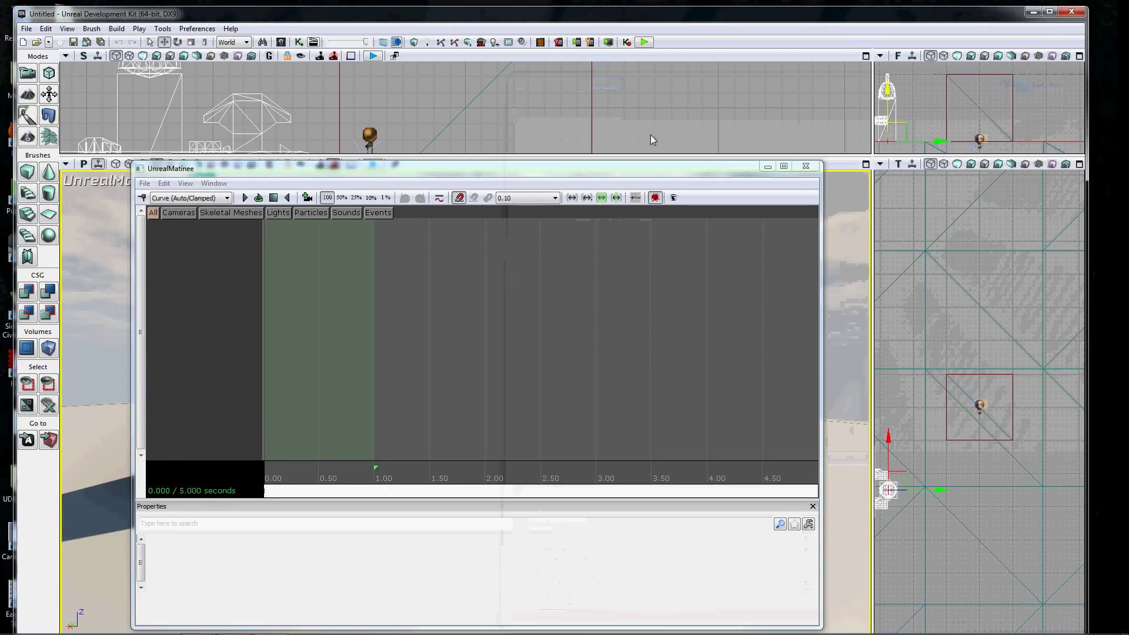
{"action": "left_click_drag", "start_coordinate": [777, 132], "coordinate": [800, 158]}
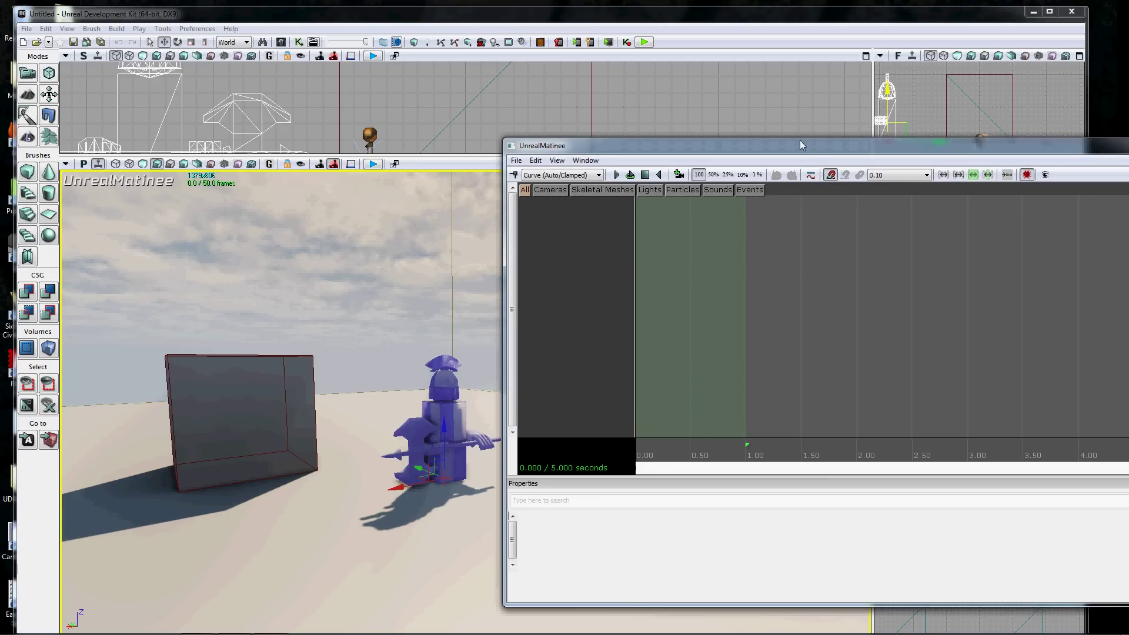
{"action": "scroll", "coordinate": [806, 266], "scroll_direction": "down", "scroll_amount": 5}
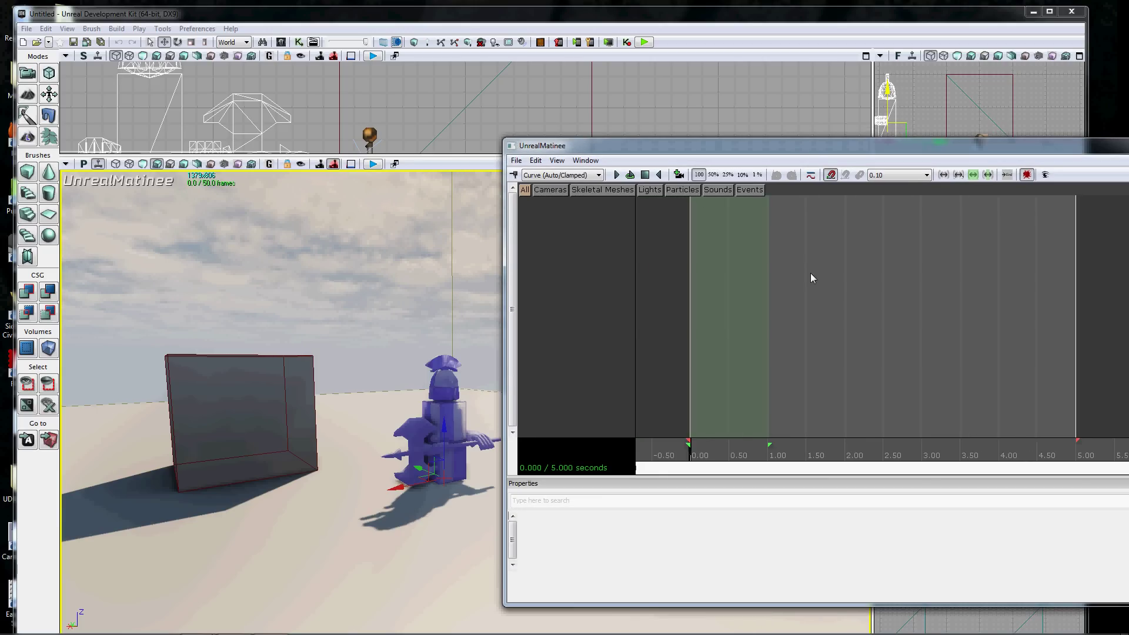
{"action": "right_click", "coordinate": [558, 226]}
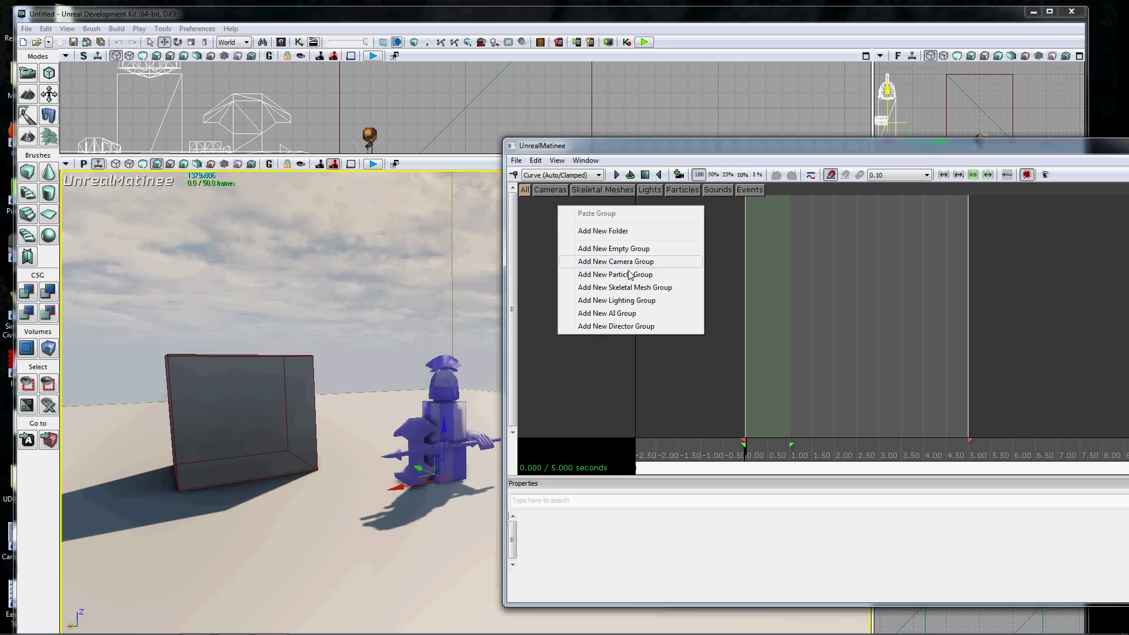
{"action": "left_click", "coordinate": [647, 288]}
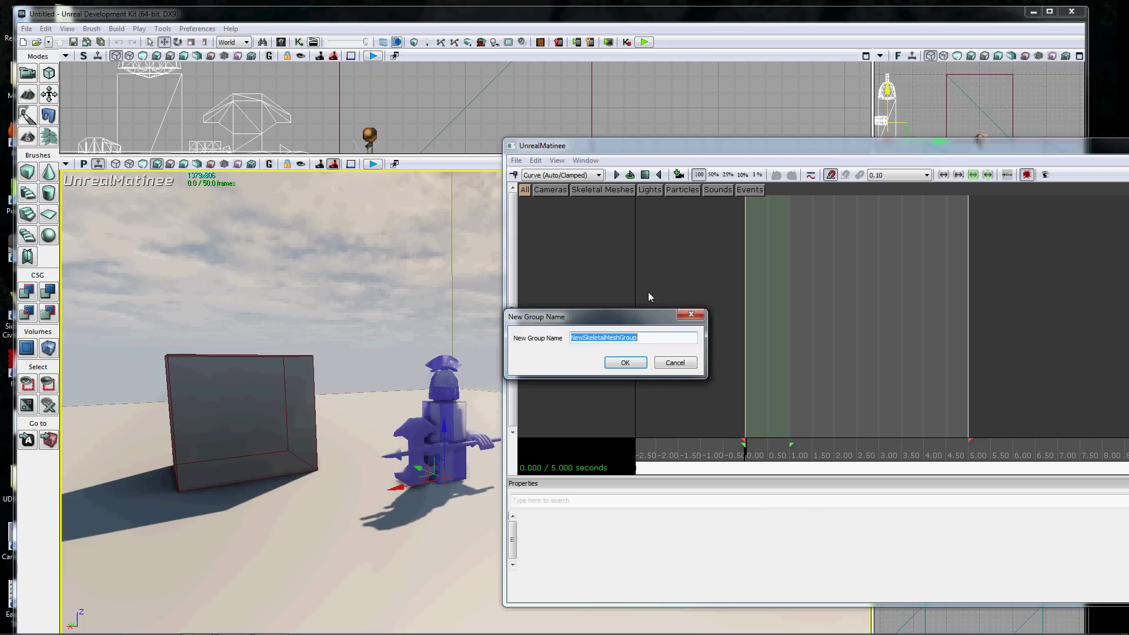
{"action": "type", "text": "EnemyStatue"}
{"action": "key", "text": "Return"}
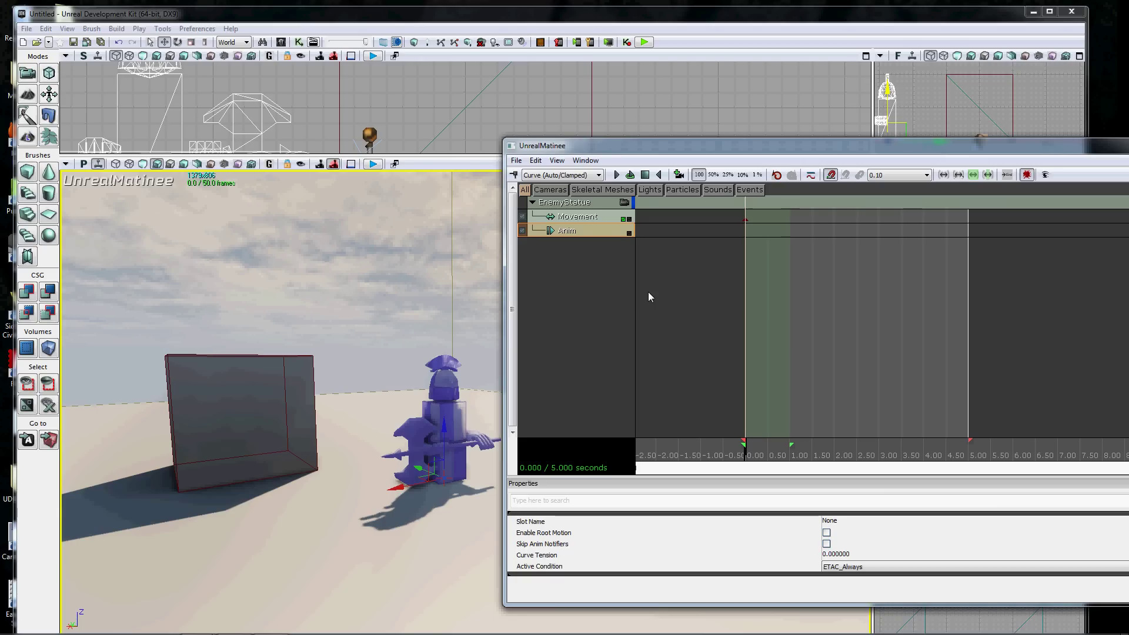
Select the group's Anim track and pick the EnemyAnims AnimSet in the Content Browser, closing the browser again.
{"action": "left_click", "coordinate": [557, 216]}
{"action": "left_click", "coordinate": [581, 234]}
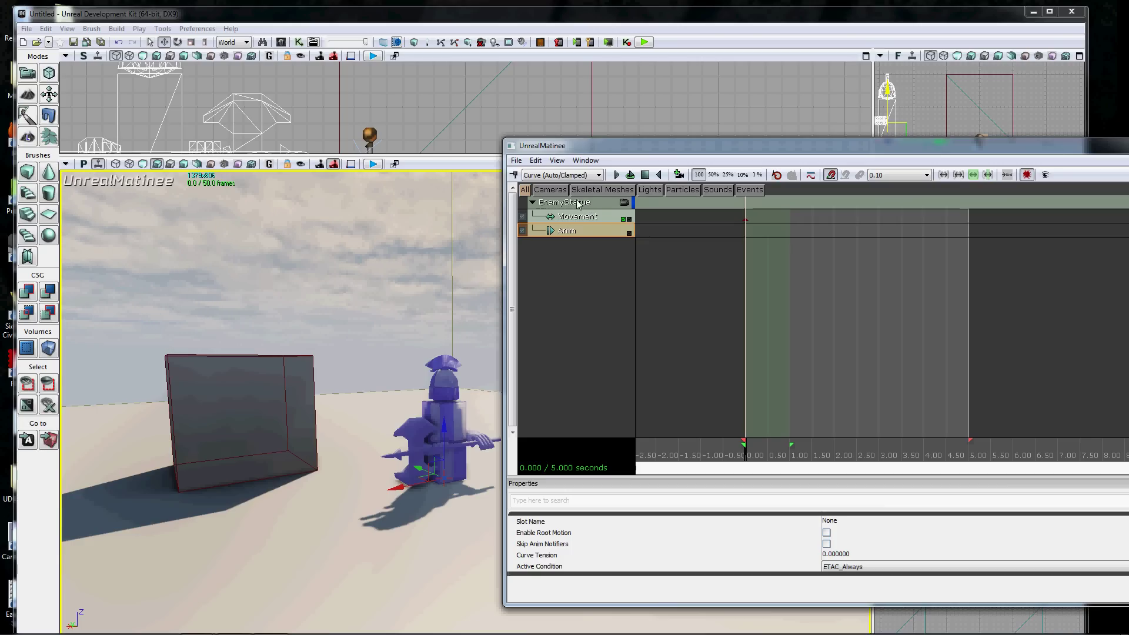
{"action": "left_click", "coordinate": [281, 42]}
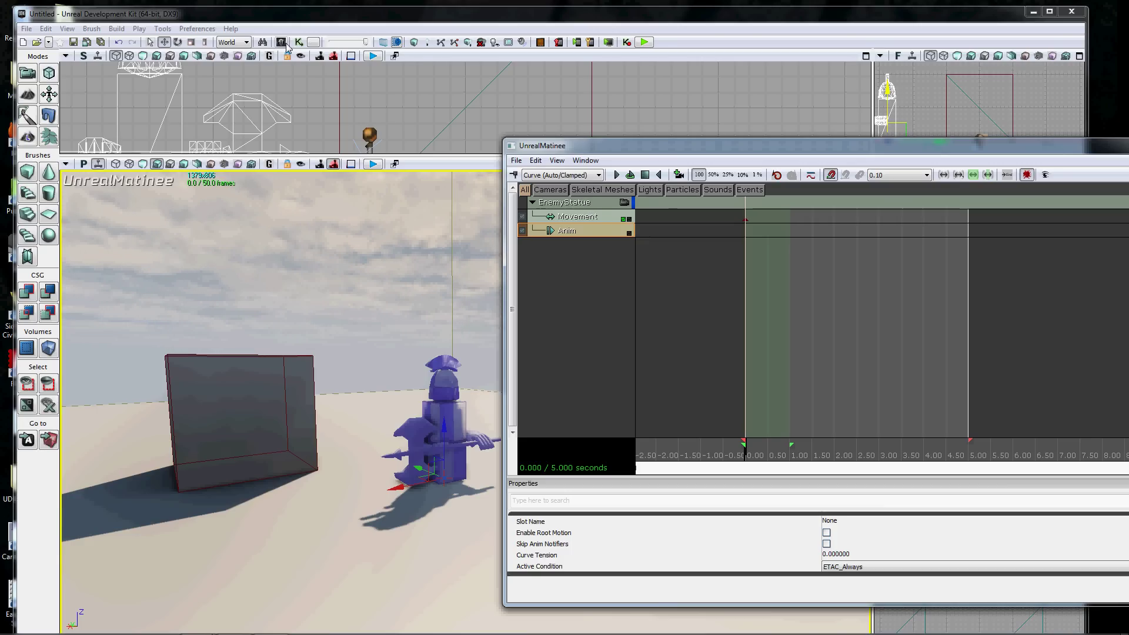
{"action": "left_click", "coordinate": [738, 382]}
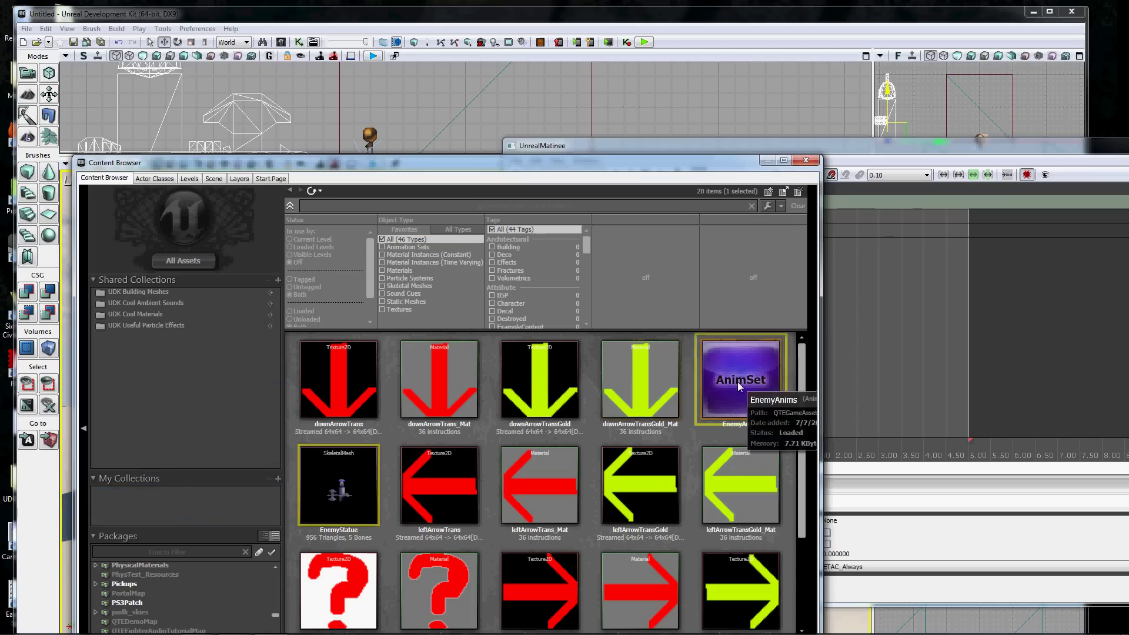
{"action": "left_click", "coordinate": [806, 160]}
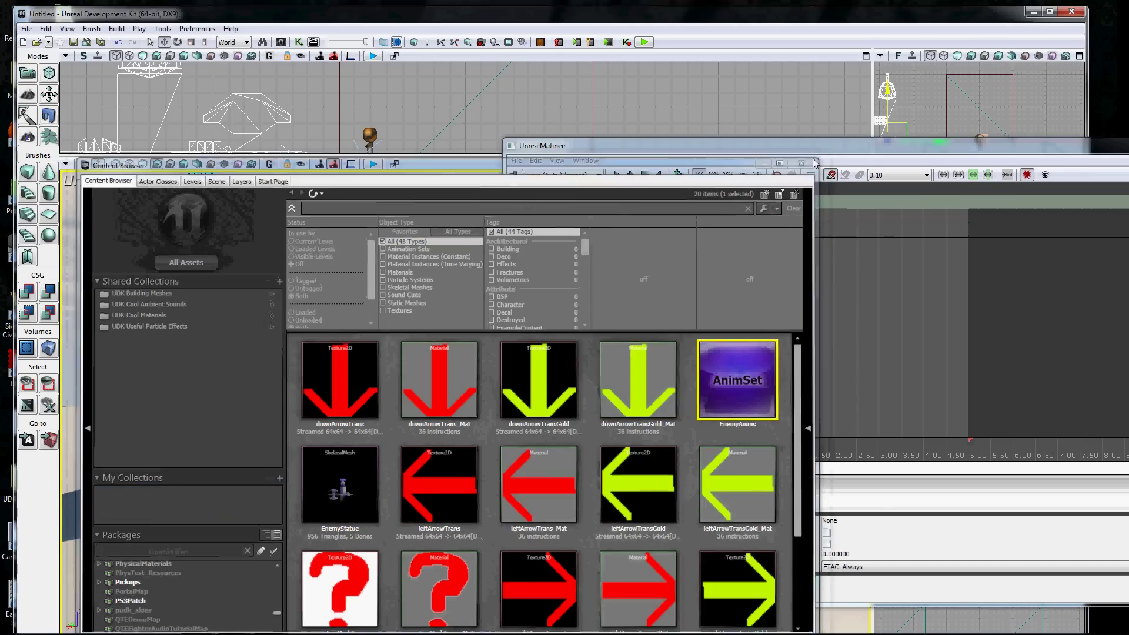
Add an entry to the EnemyStatue group's Group Anim Sets and assign the EnemyAnims AnimSet to it.
{"action": "left_click_drag", "start_coordinate": [860, 146], "coordinate": [657, 91]}
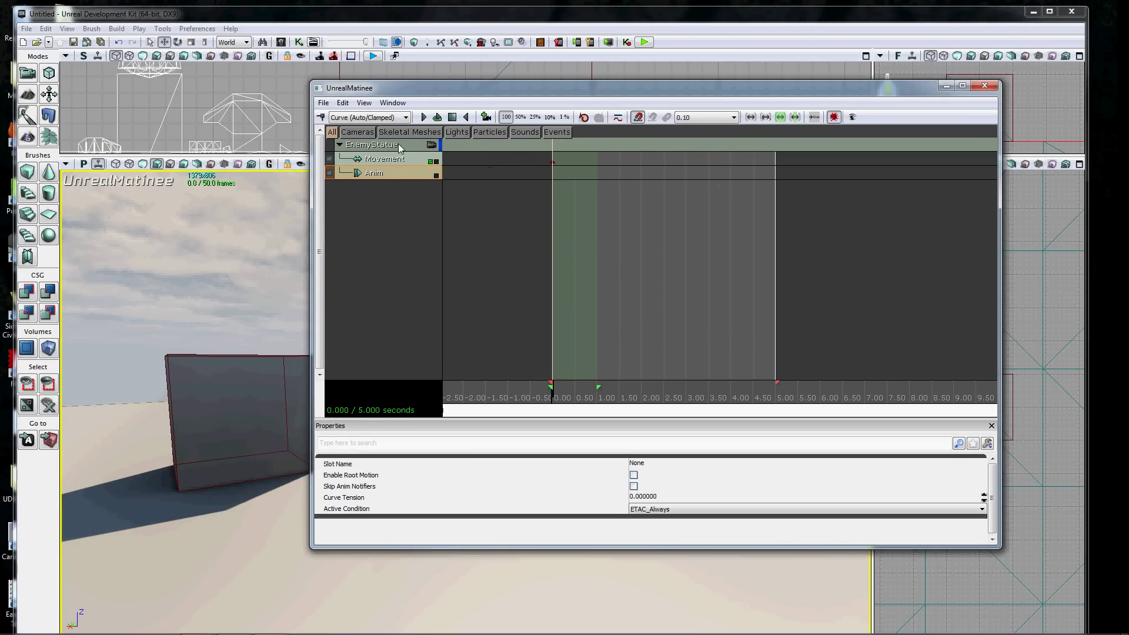
{"action": "left_click", "coordinate": [398, 143]}
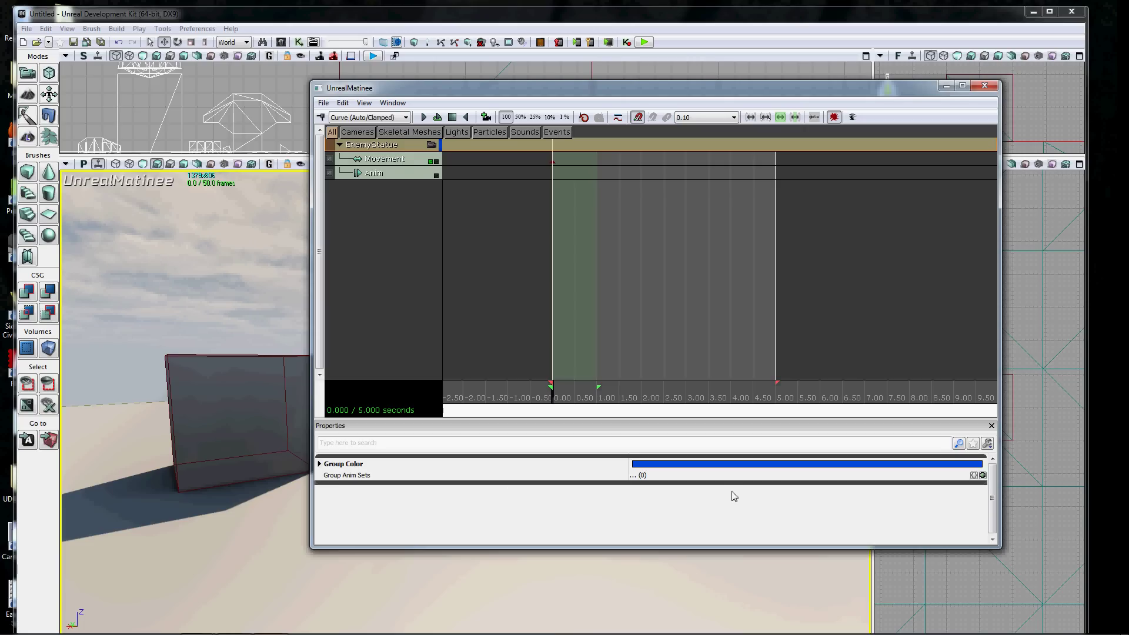
{"action": "left_click", "coordinate": [983, 475]}
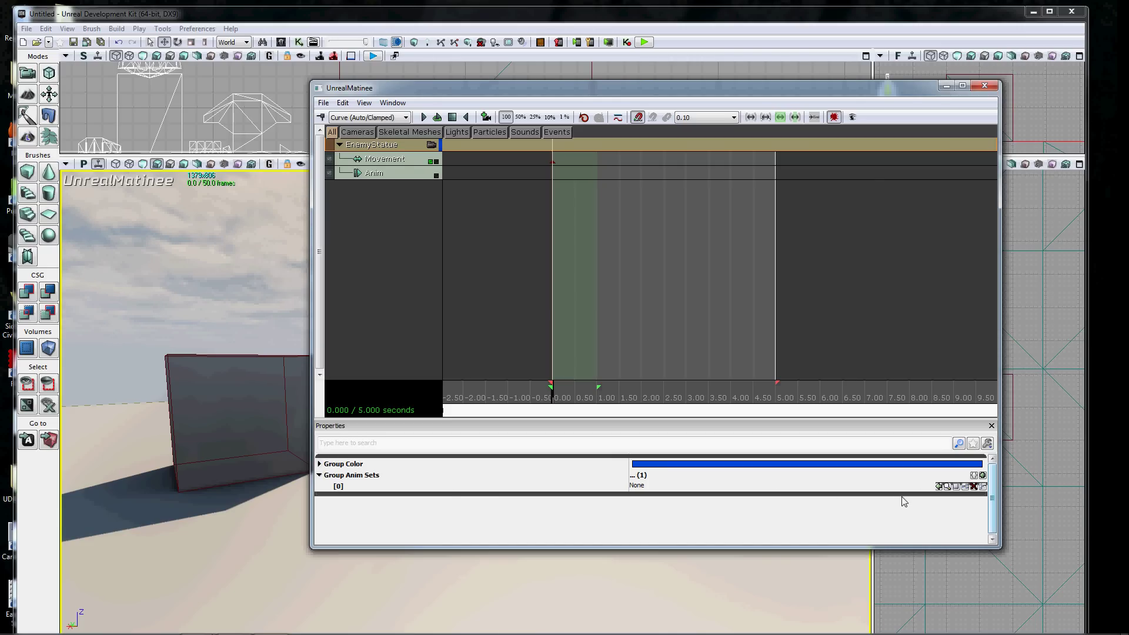
{"action": "left_click", "coordinate": [939, 487]}
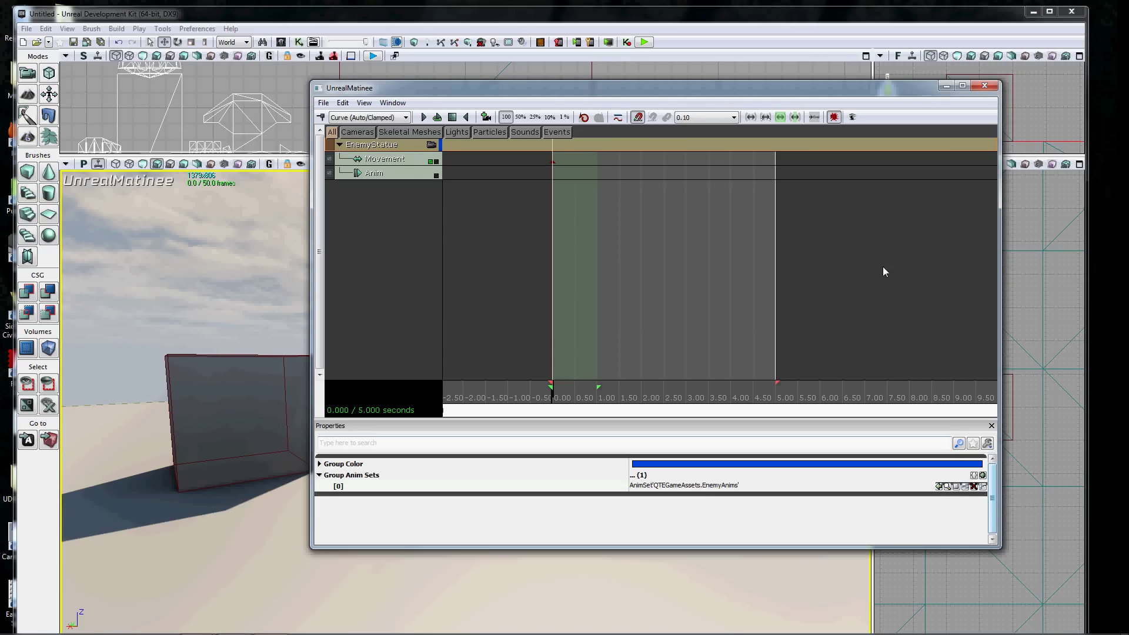
Key the s_alv animation at 0 seconds on the Anim track and extend the Matinee's end to 10 seconds.
{"action": "left_click", "coordinate": [384, 161]}
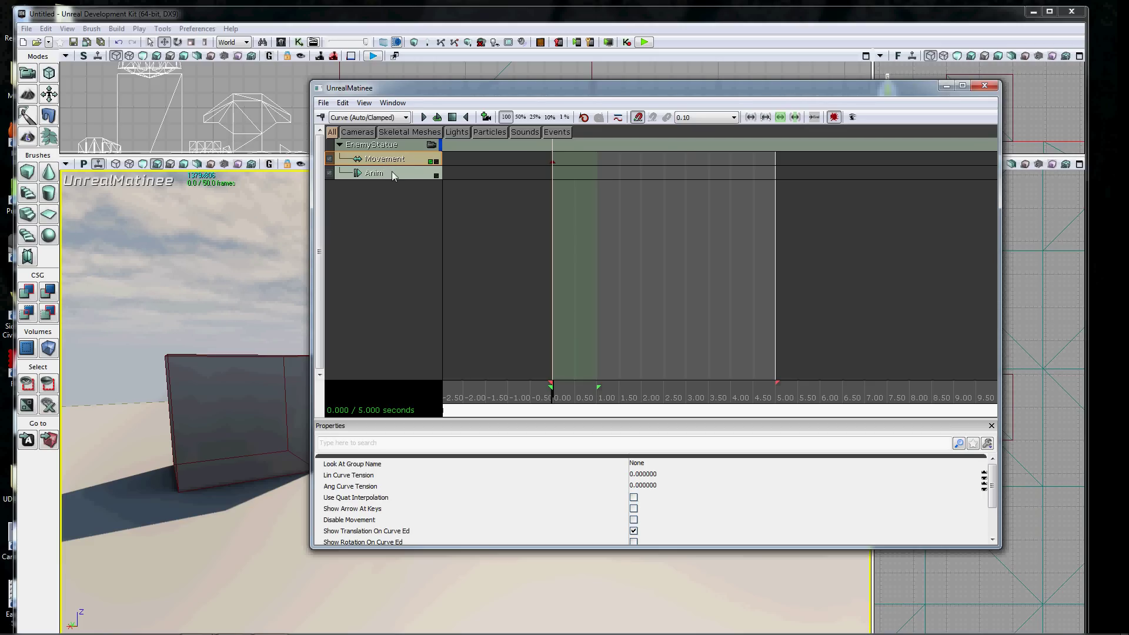
{"action": "left_click", "coordinate": [395, 179]}
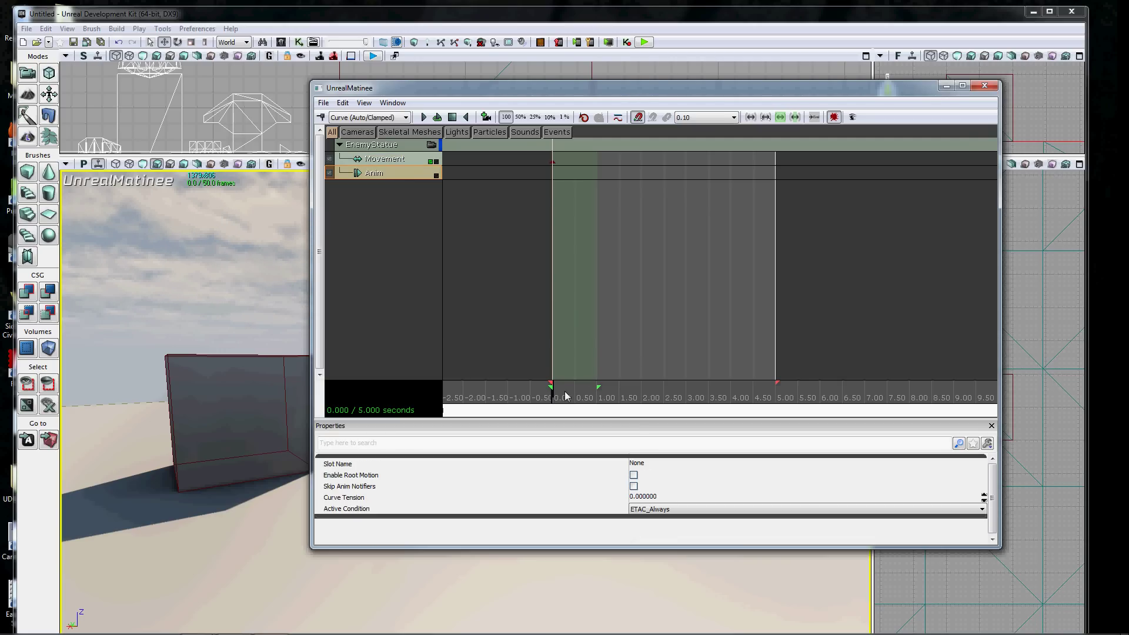
{"action": "left_click_drag", "start_coordinate": [553, 400], "coordinate": [531, 376]}
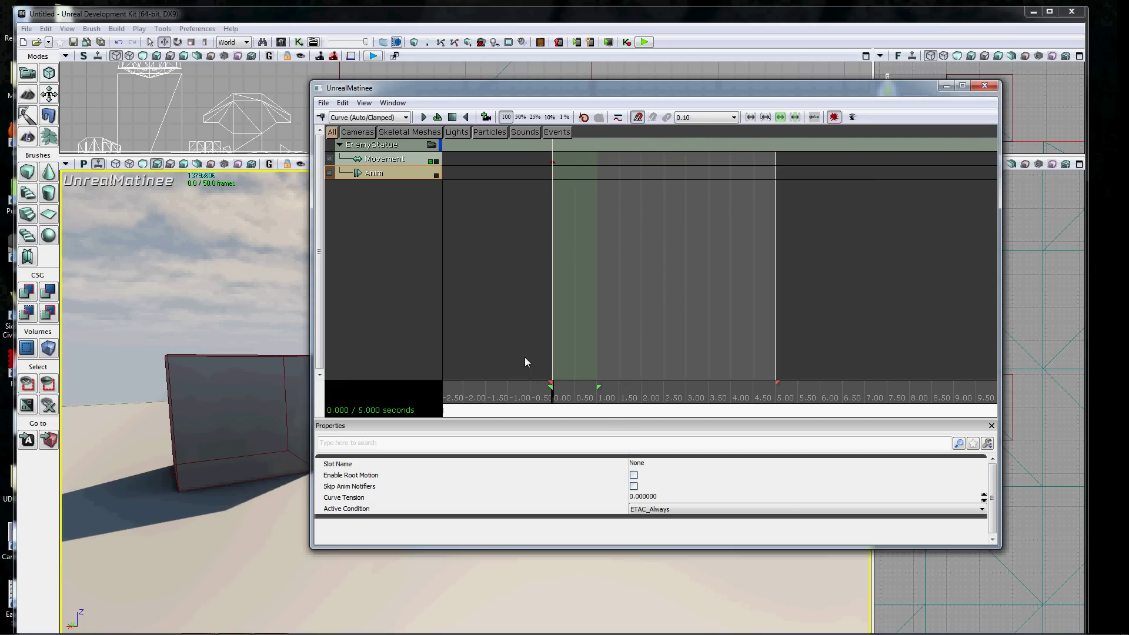
{"action": "key", "text": "Return"}
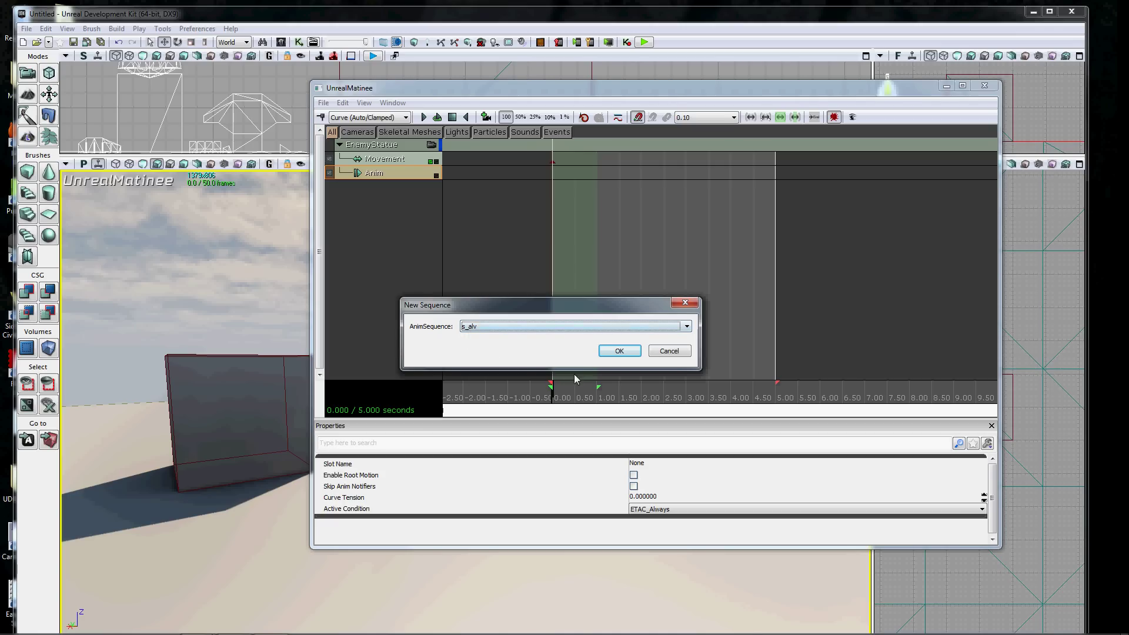
{"action": "left_click", "coordinate": [621, 352]}
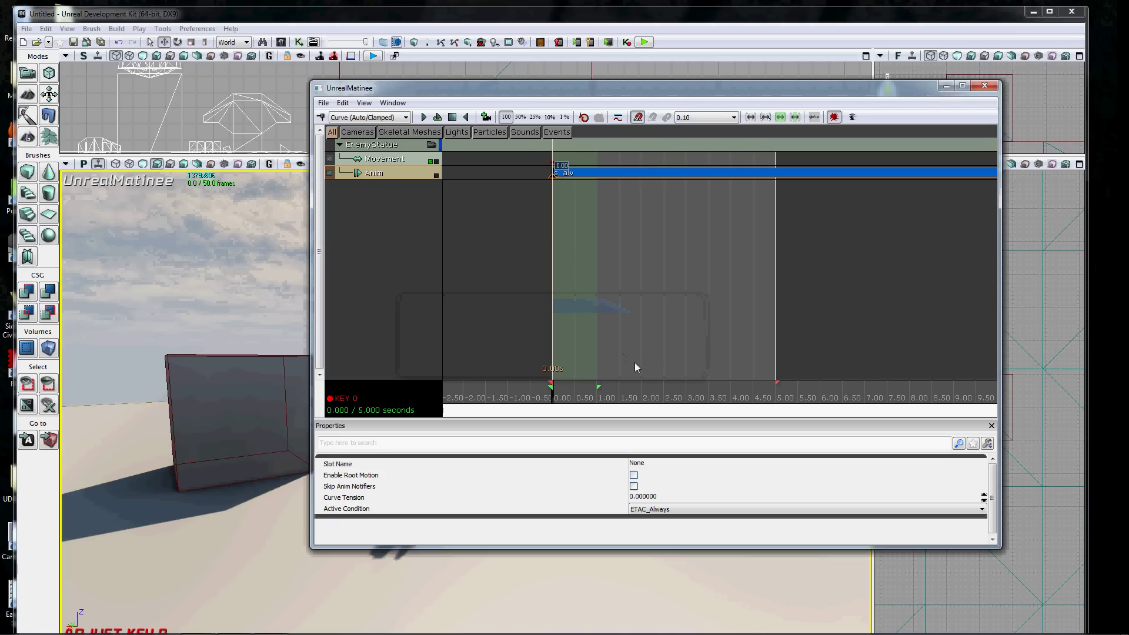
{"action": "scroll", "coordinate": [713, 315], "scroll_direction": "down", "scroll_amount": 5}
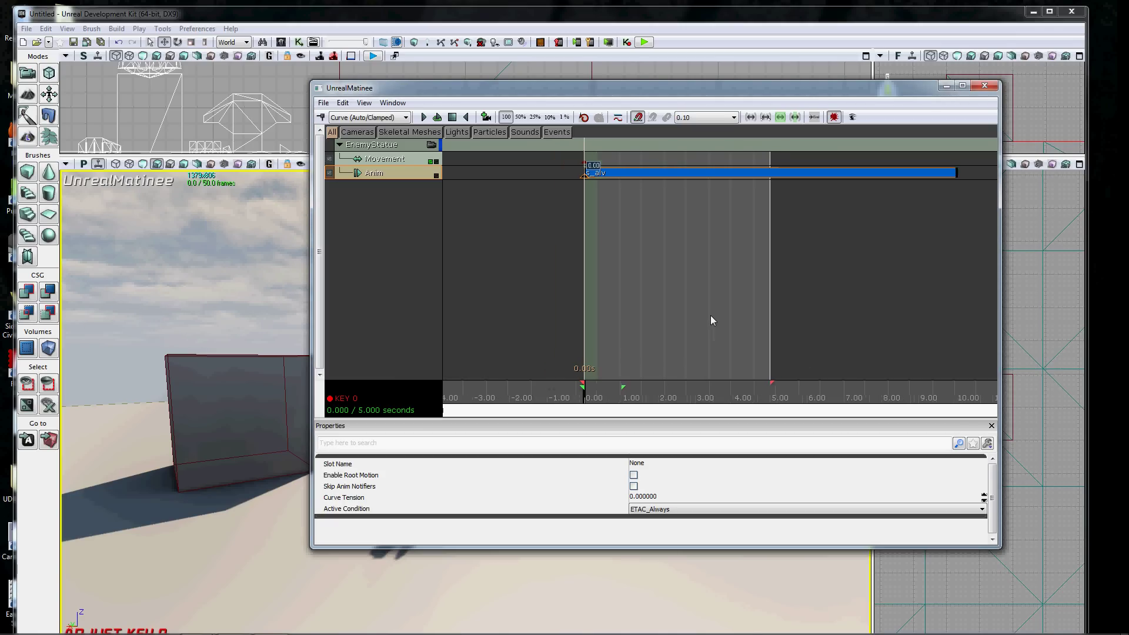
{"action": "left_click_drag", "start_coordinate": [757, 386], "coordinate": [886, 388]}
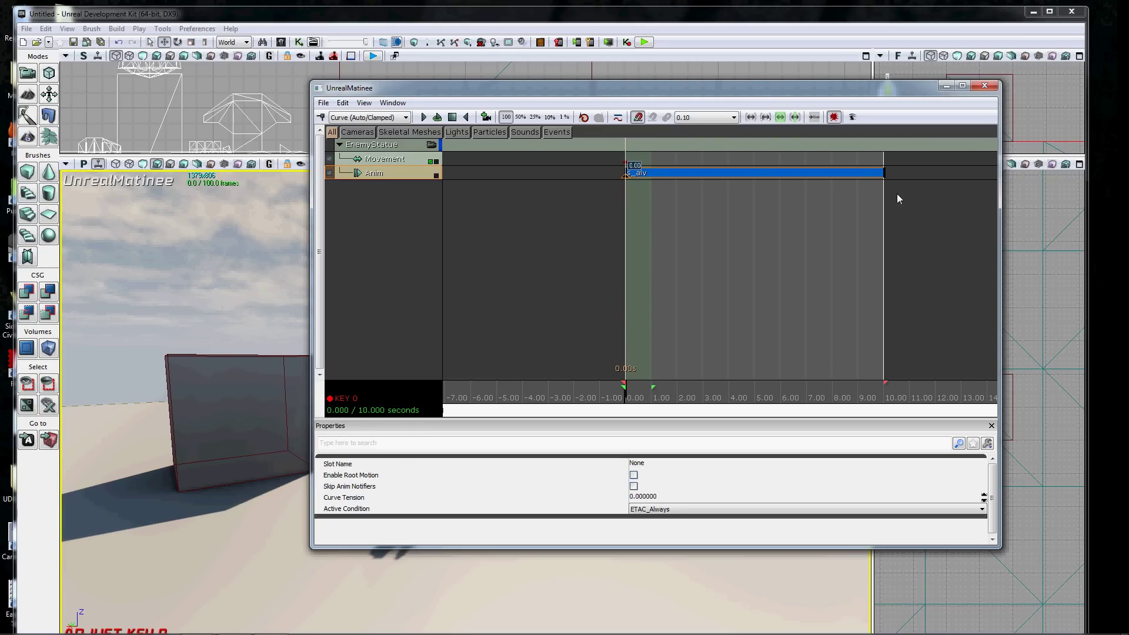
Key the s_bndRge animation at 10 seconds on the Anim track and extend the Matinee's end to 16.7 seconds.
{"action": "left_click_drag", "start_coordinate": [627, 398], "coordinate": [896, 411]}
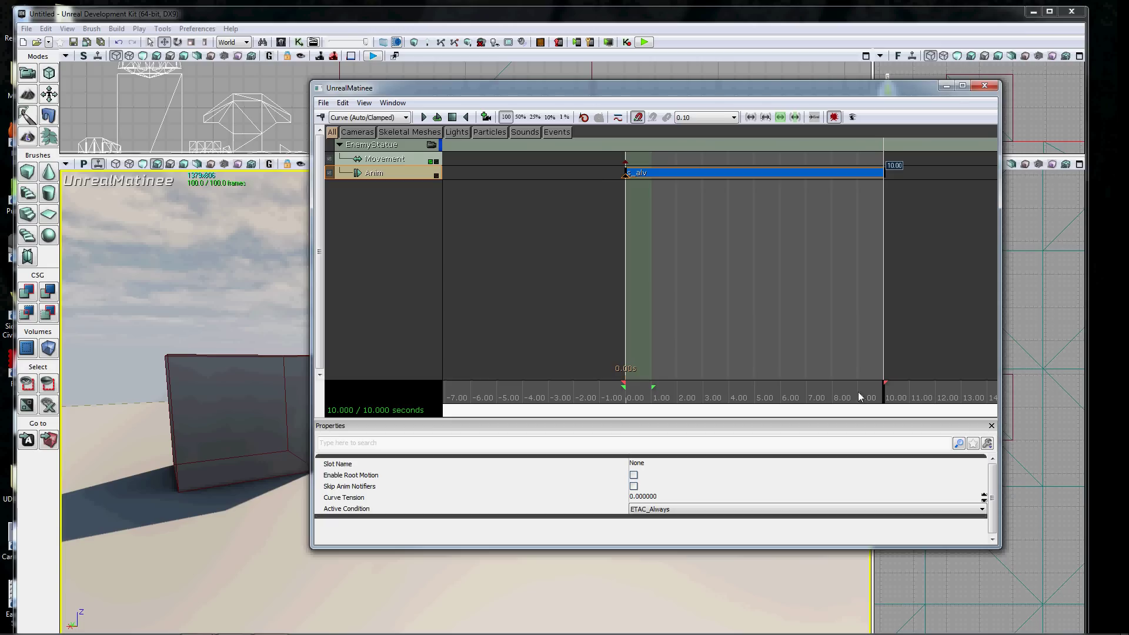
{"action": "key", "text": "Return"}
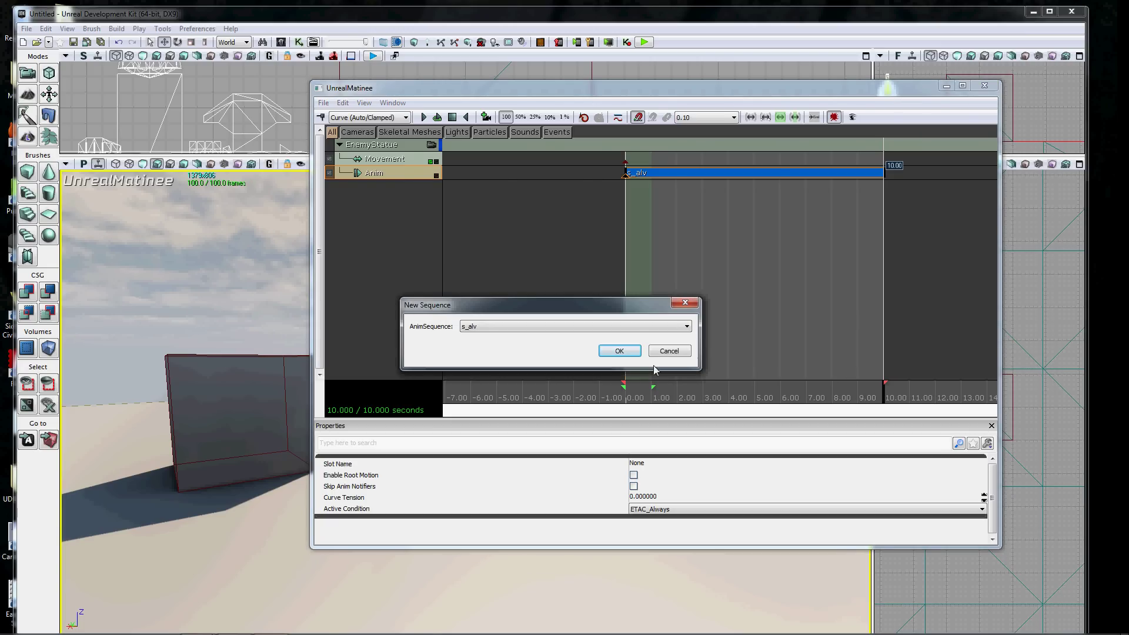
{"action": "left_click", "coordinate": [666, 331]}
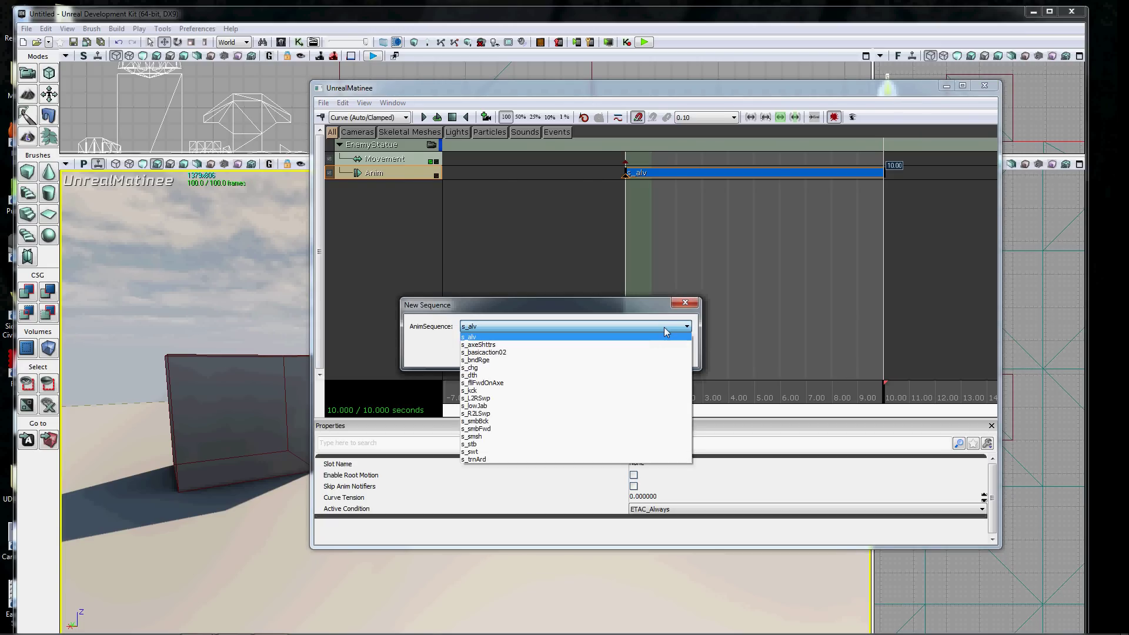
{"action": "left_click", "coordinate": [627, 360]}
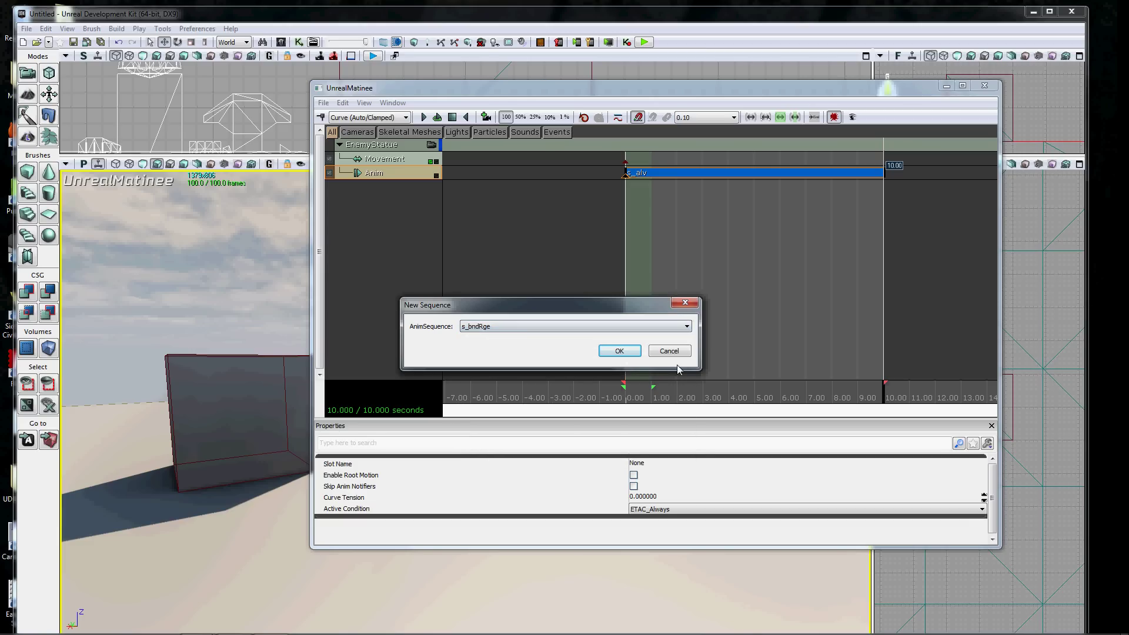
{"action": "left_click", "coordinate": [638, 354]}
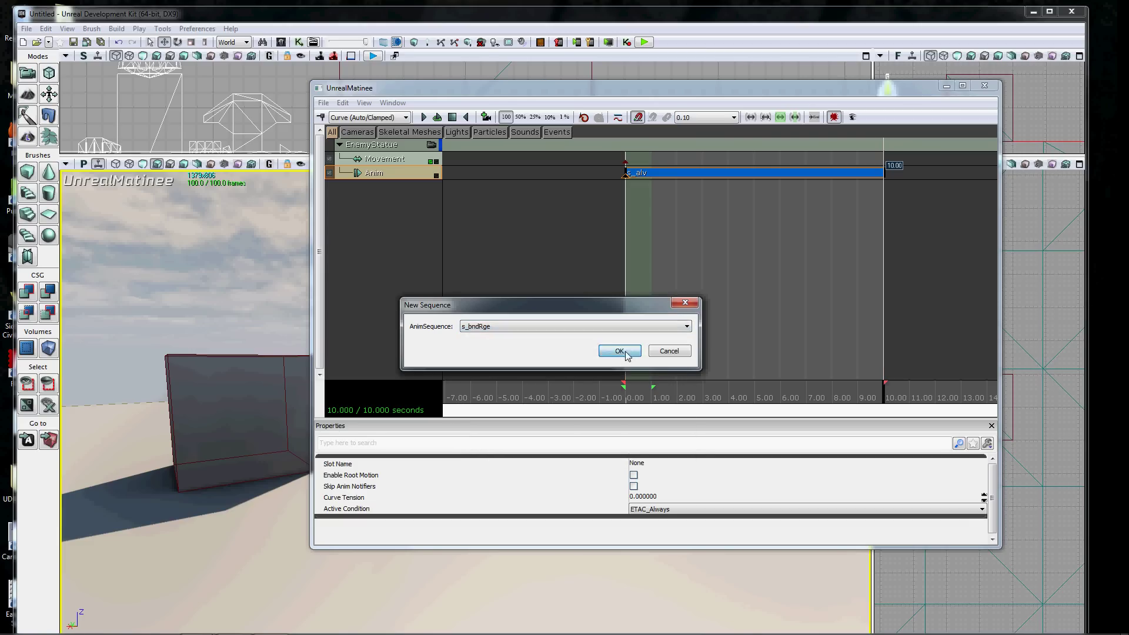
{"action": "left_click", "coordinate": [798, 354]}
{"action": "scroll", "coordinate": [798, 353], "scroll_direction": "down", "scroll_amount": 5}
{"action": "scroll", "coordinate": [799, 353], "scroll_direction": "up", "scroll_amount": 2}
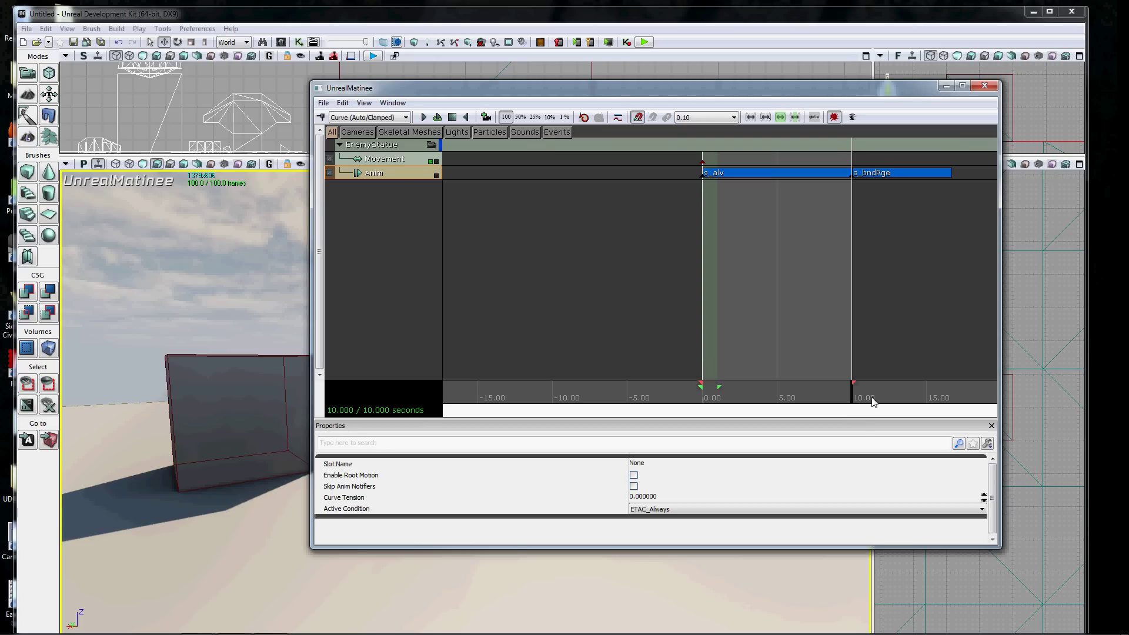
{"action": "left_click_drag", "start_coordinate": [854, 383], "coordinate": [953, 384]}
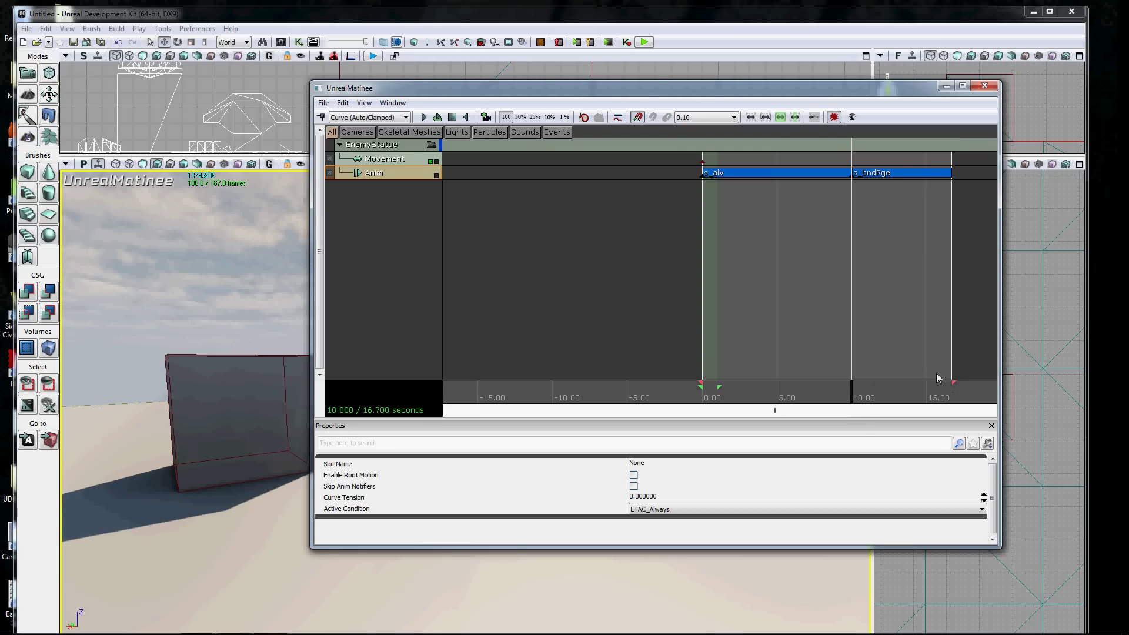
Key the s_swt animation at 16.7 seconds, extend the Matinee's end to 18.7 seconds and close Matinee.
{"action": "left_click_drag", "start_coordinate": [854, 399], "coordinate": [975, 407]}
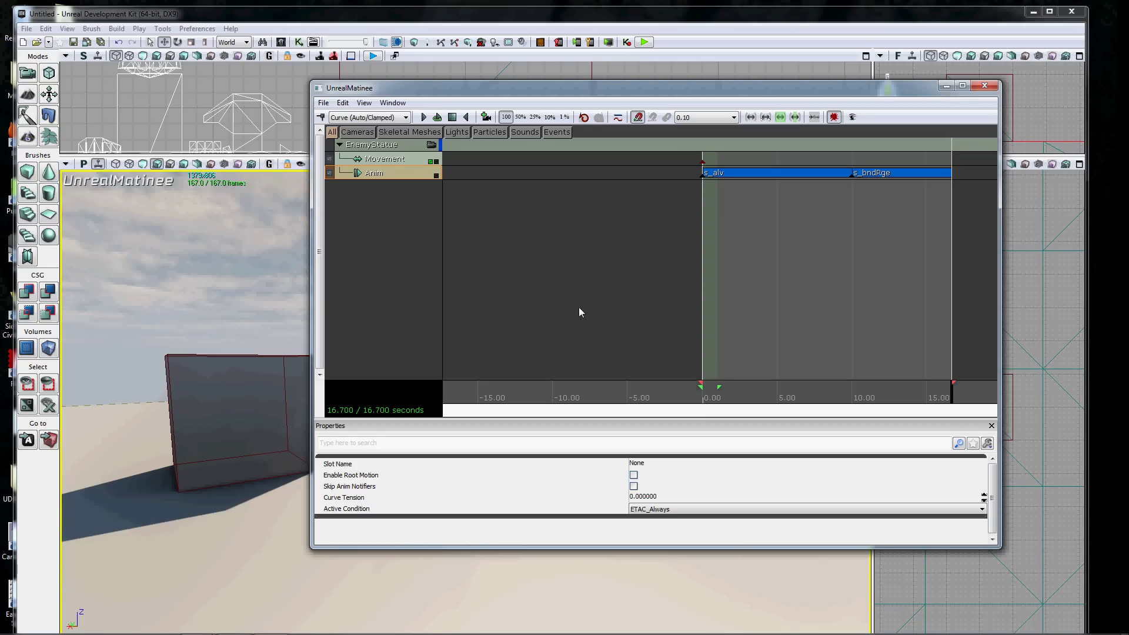
{"action": "key", "text": "Return"}
{"action": "left_click", "coordinate": [551, 327]}
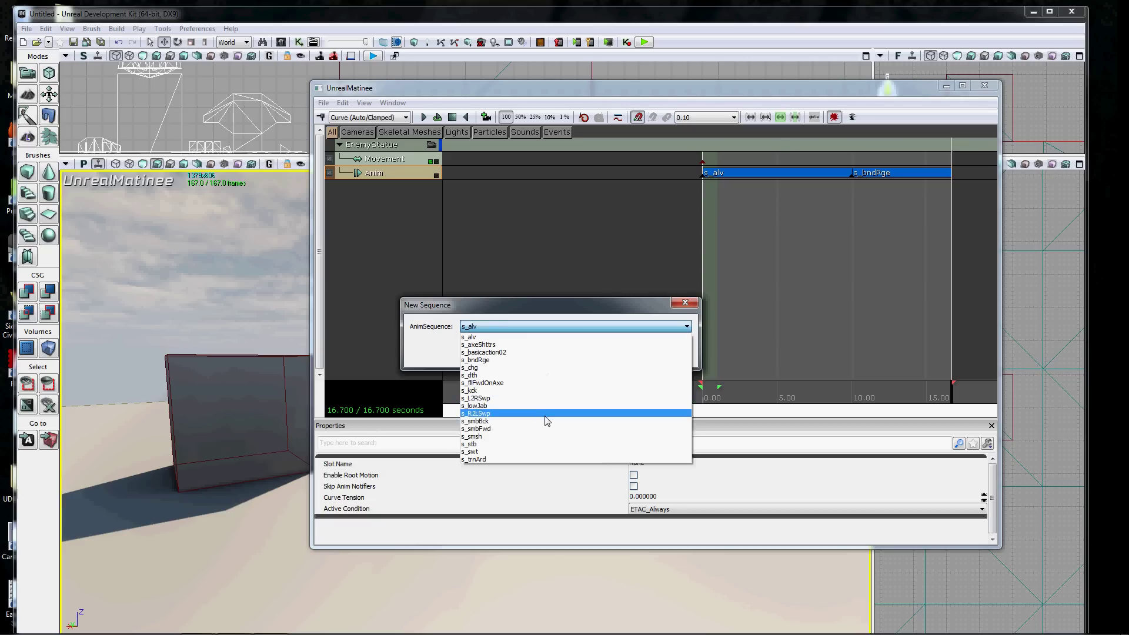
{"action": "left_click", "coordinate": [529, 452]}
{"action": "left_click", "coordinate": [620, 351]}
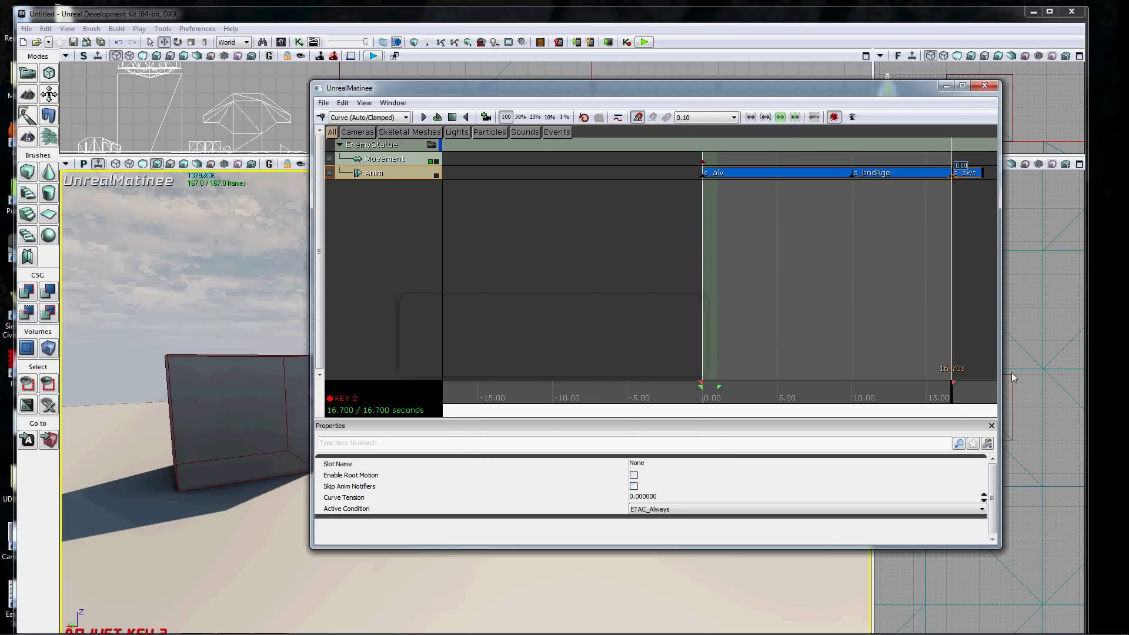
{"action": "left_click_drag", "start_coordinate": [800, 346], "coordinate": [944, 362]}
{"action": "left_click_drag", "start_coordinate": [807, 388], "coordinate": [838, 389]}
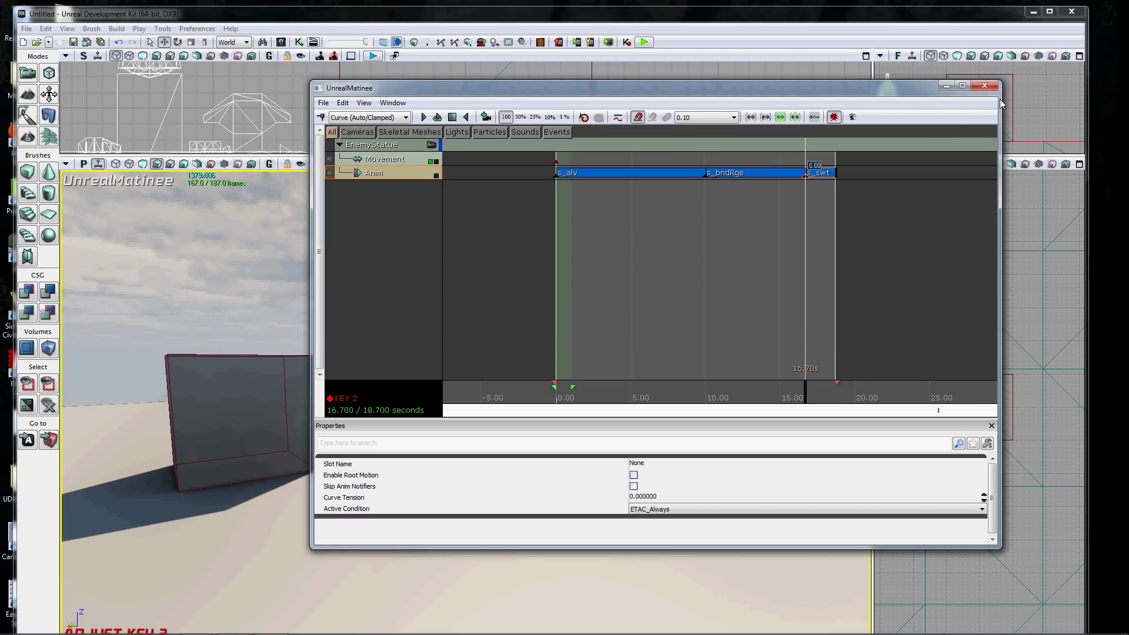
{"action": "left_click", "coordinate": [986, 87]}
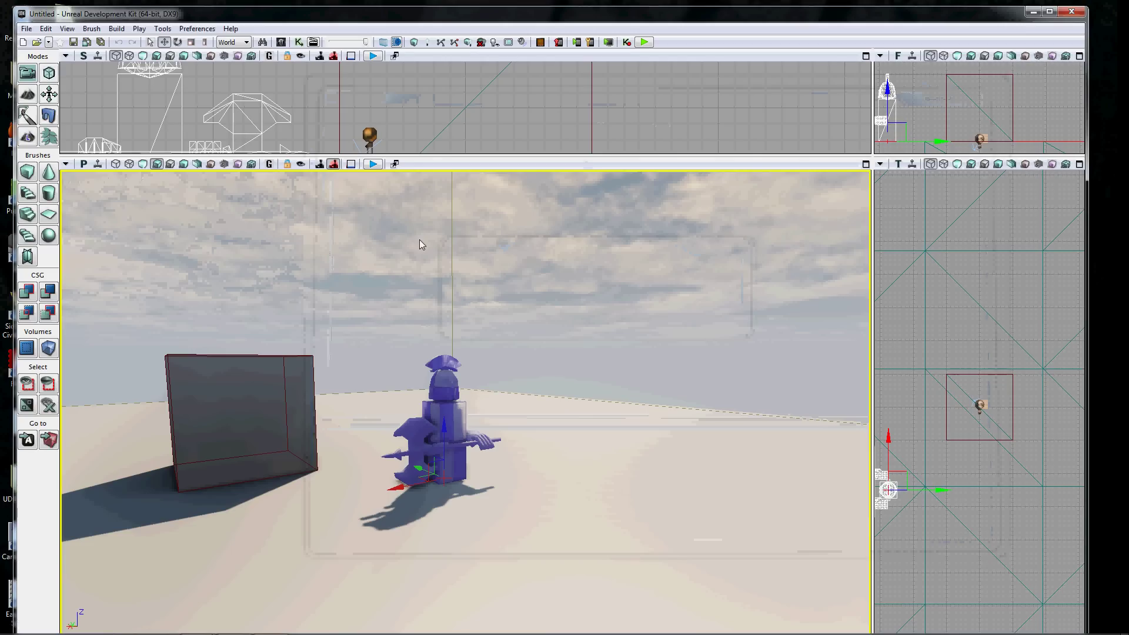
Play the level in the editor preview to watch the statue's animations, and end the preview.
{"action": "left_click", "coordinate": [644, 42]}
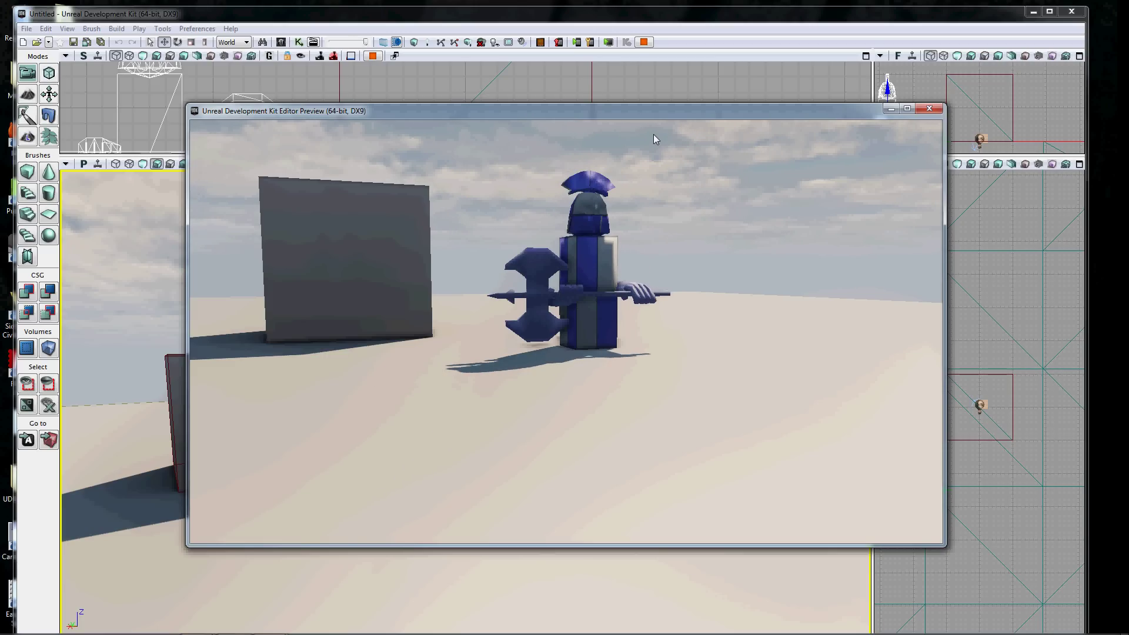
{"action": "left_click_drag", "start_coordinate": [654, 134], "coordinate": [618, 139]}
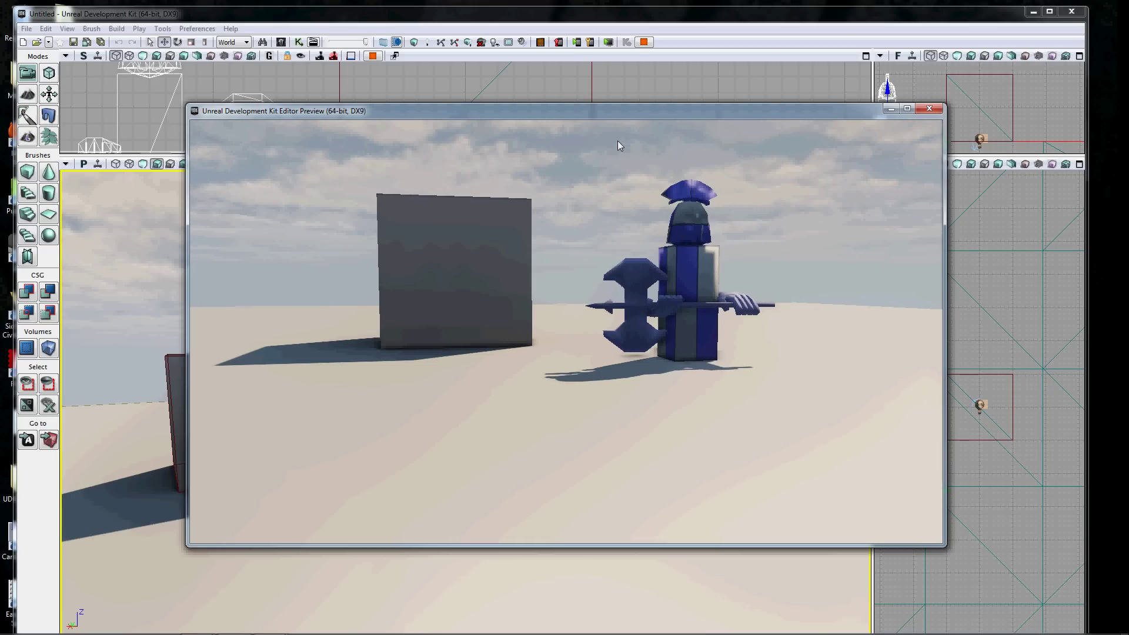
{"action": "key", "text": "Escape"}
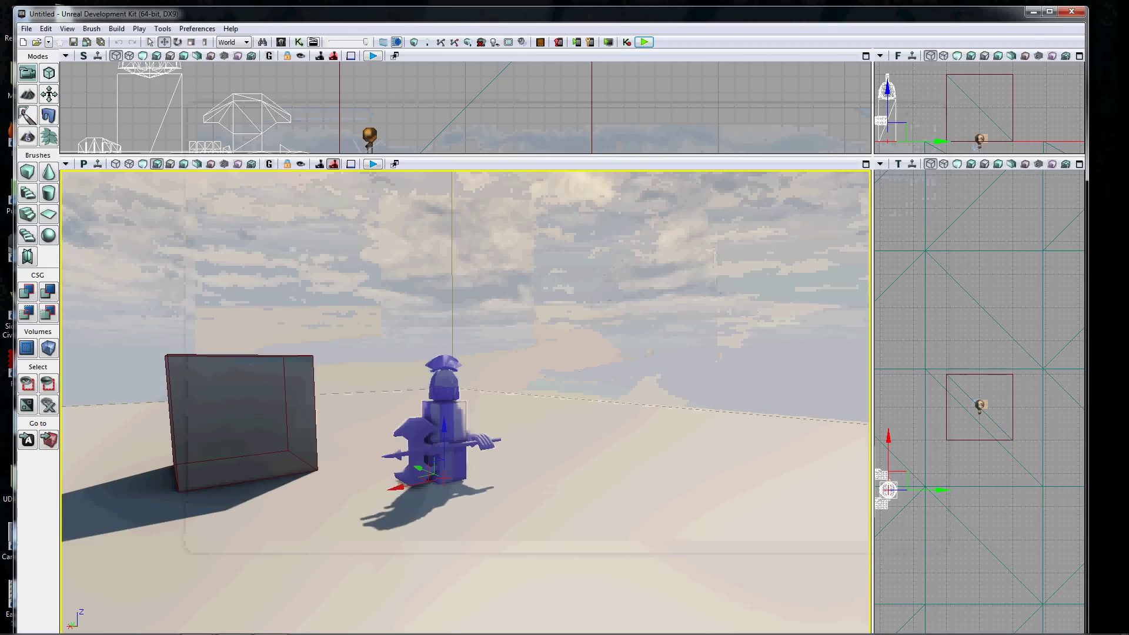